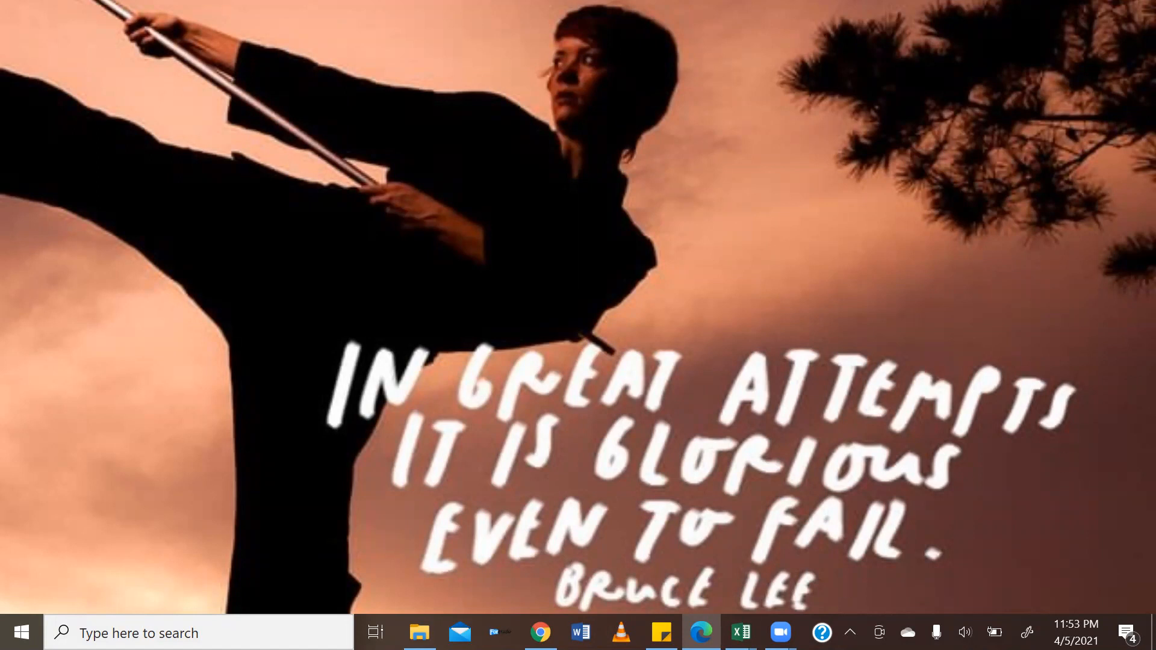
- Switch to the exam PDF in Edge and examine the SC WASSCE 2017 question 2 table of network operator subscribers
{"action": "left_click", "coordinate": [700, 632]}
{"action": "scroll", "coordinate": [313, 398], "scroll_direction": "up", "scroll_amount": 9}
{"action": "scroll", "coordinate": [312, 398], "scroll_direction": "down", "scroll_amount": 4}
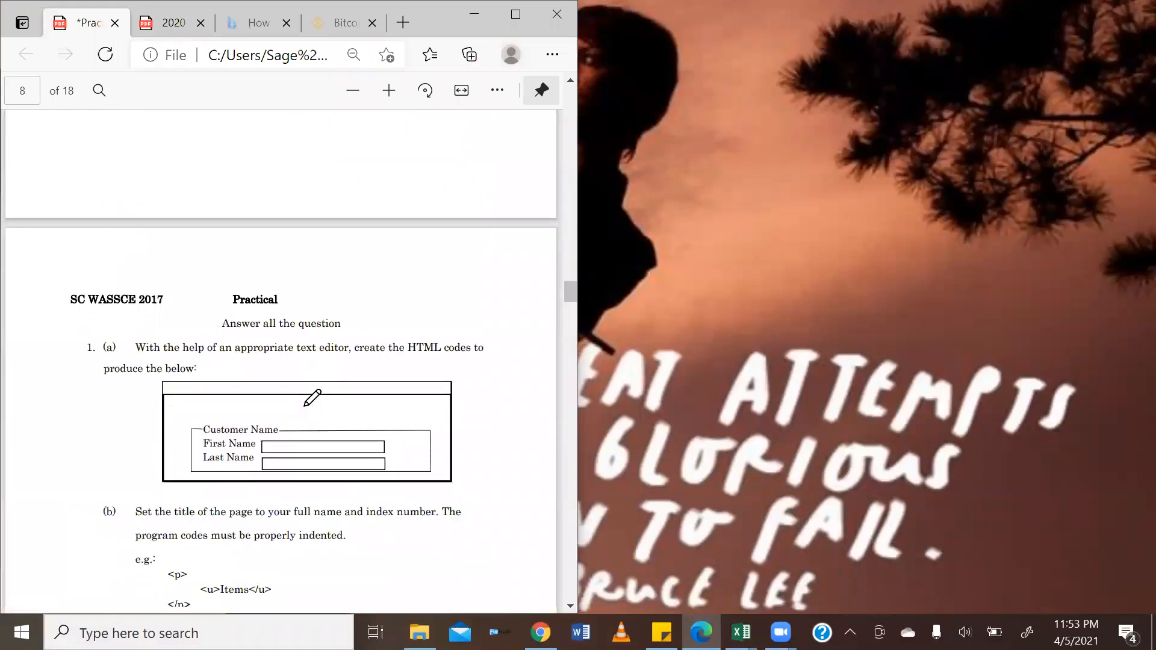
{"action": "scroll", "coordinate": [313, 397], "scroll_direction": "down", "scroll_amount": 3}
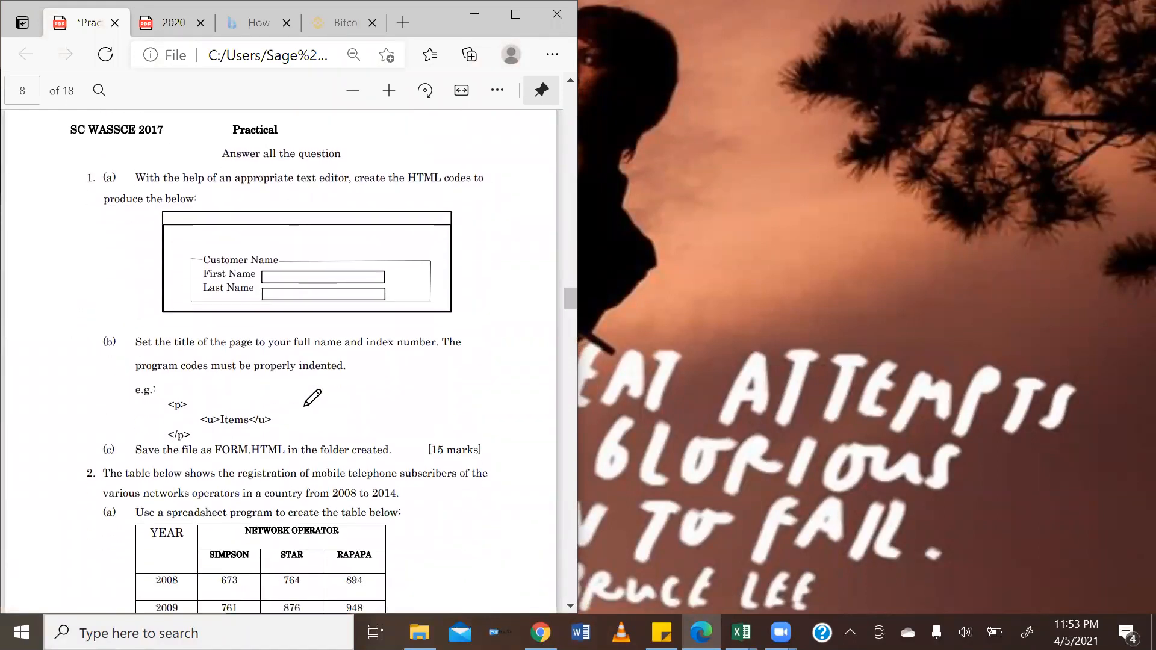
{"action": "scroll", "coordinate": [313, 398], "scroll_direction": "down", "scroll_amount": 6}
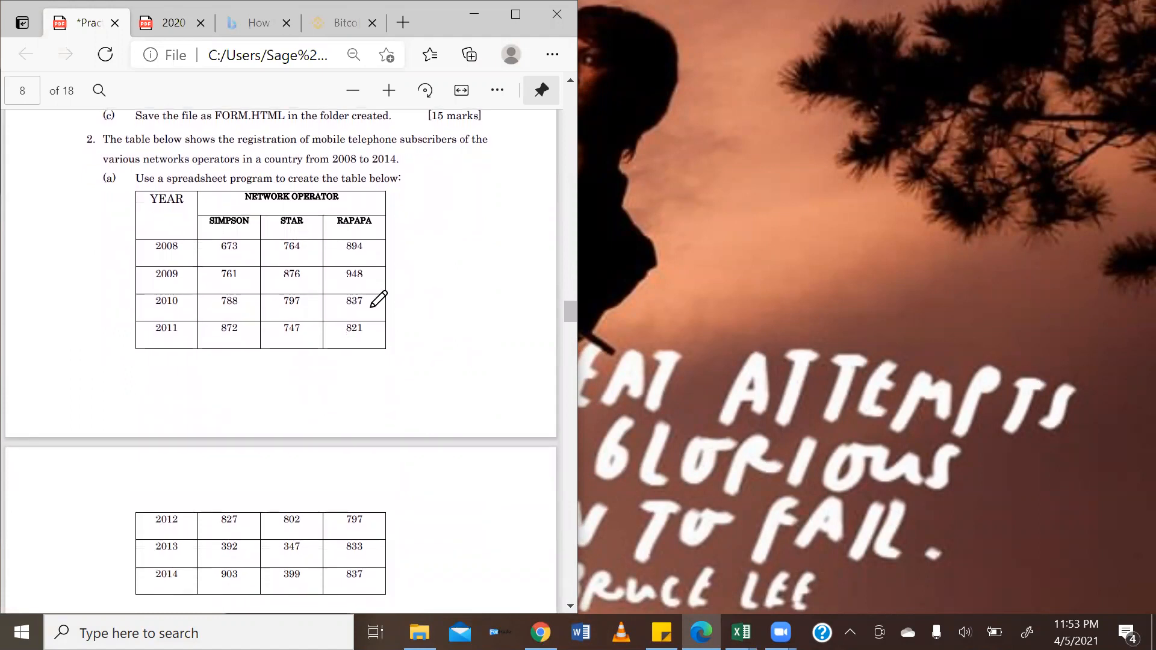
{"action": "scroll", "coordinate": [378, 299], "scroll_direction": "down", "scroll_amount": 1}
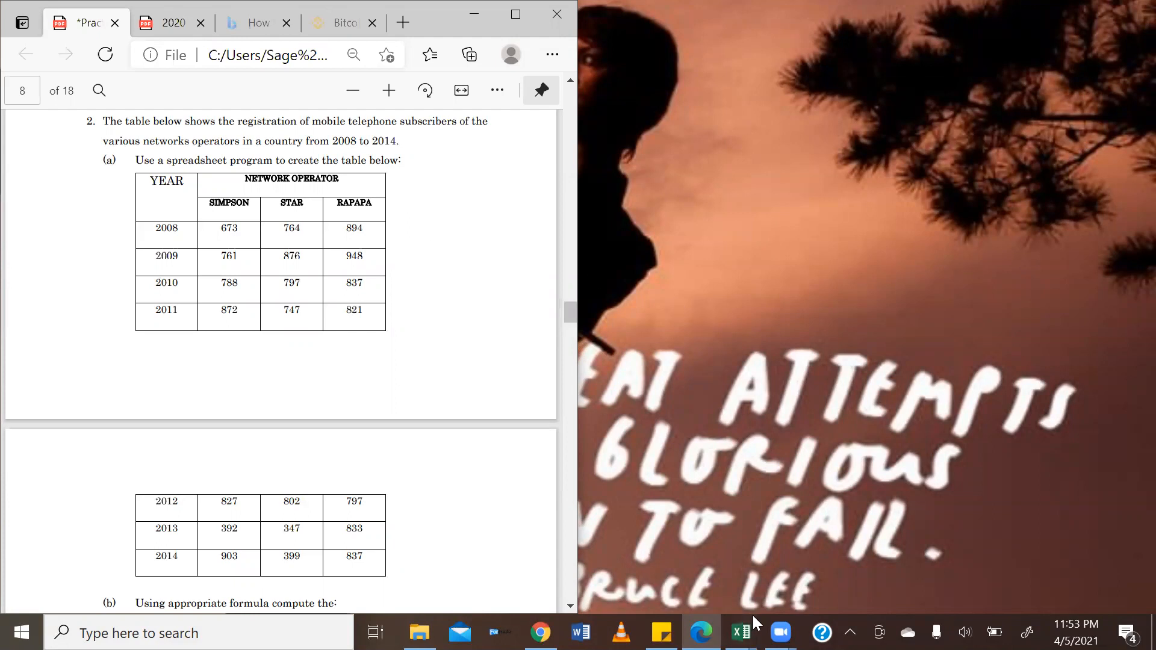
- Bring up the blank Book2 workbook in Excel and read the remaining question 2 tasks in the PDF
{"action": "mouse_move", "coordinate": [752, 613]}
{"action": "left_click", "coordinate": [813, 573]}
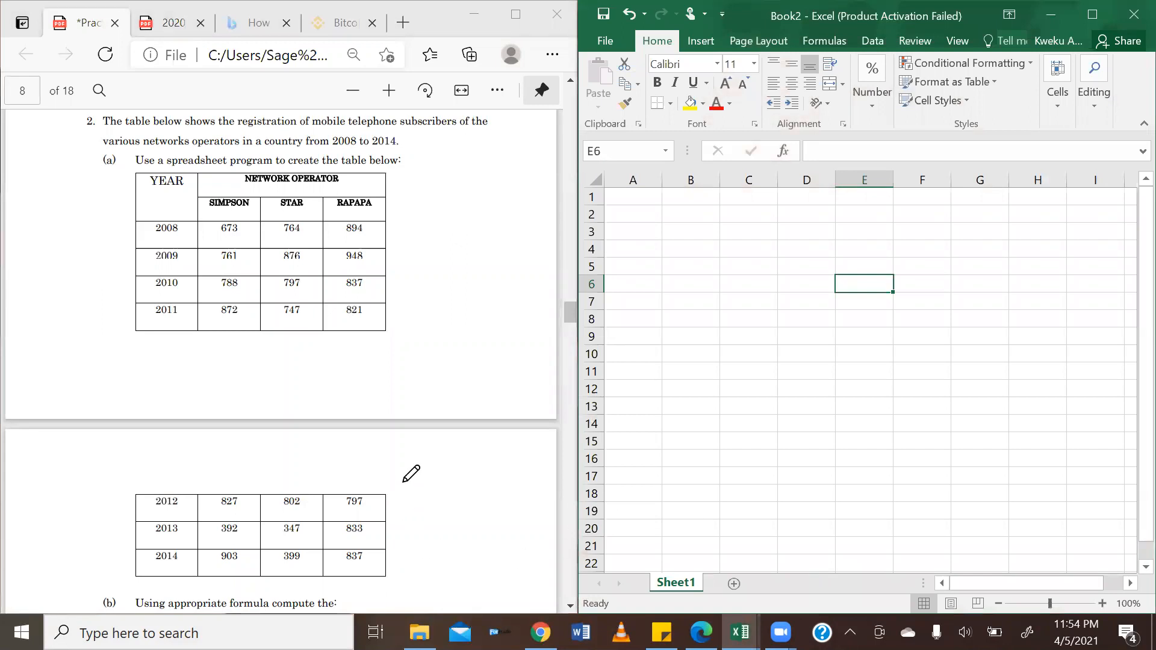
{"action": "scroll", "coordinate": [411, 474], "scroll_direction": "down", "scroll_amount": 4}
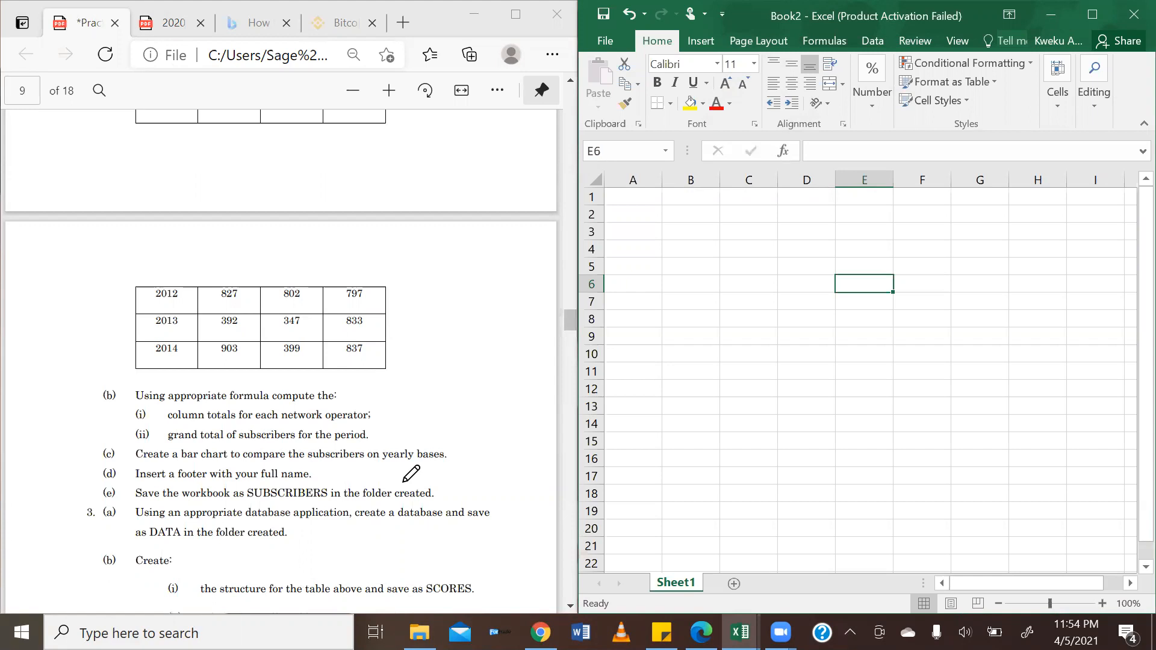
{"action": "scroll", "coordinate": [411, 474], "scroll_direction": "up", "scroll_amount": 3}
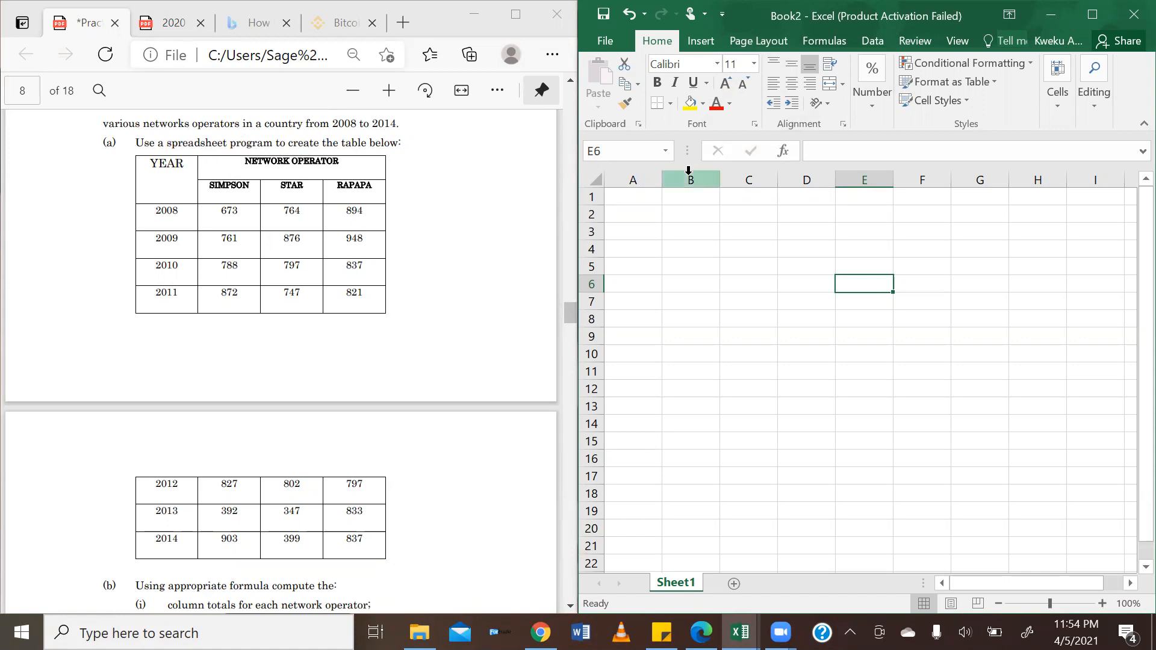
- Merge cells A1 and A2 into one cell with Merge Cells
{"action": "left_click", "coordinate": [628, 198]}
{"action": "left_click", "coordinate": [628, 207]}
{"action": "left_click", "coordinate": [629, 194]}
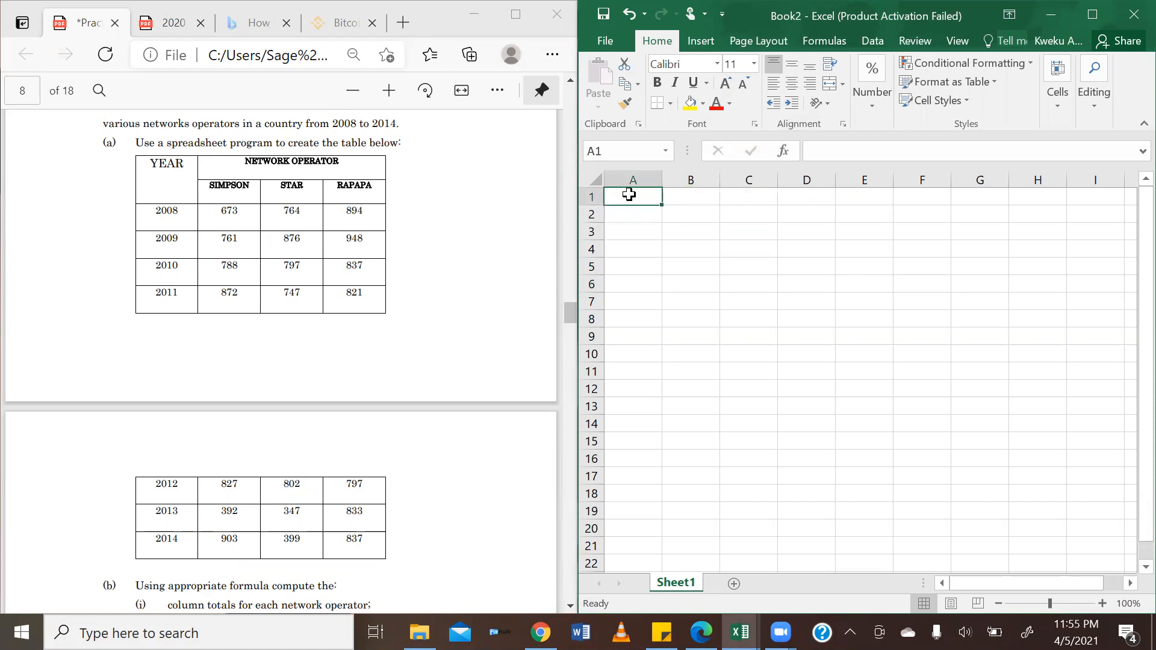
{"action": "mouse_move", "coordinate": [629, 194]}
{"action": "left_mouse_down"}
{"action": "mouse_move", "coordinate": [627, 221]}
{"action": "mouse_move", "coordinate": [629, 210]}
{"action": "left_mouse_up"}
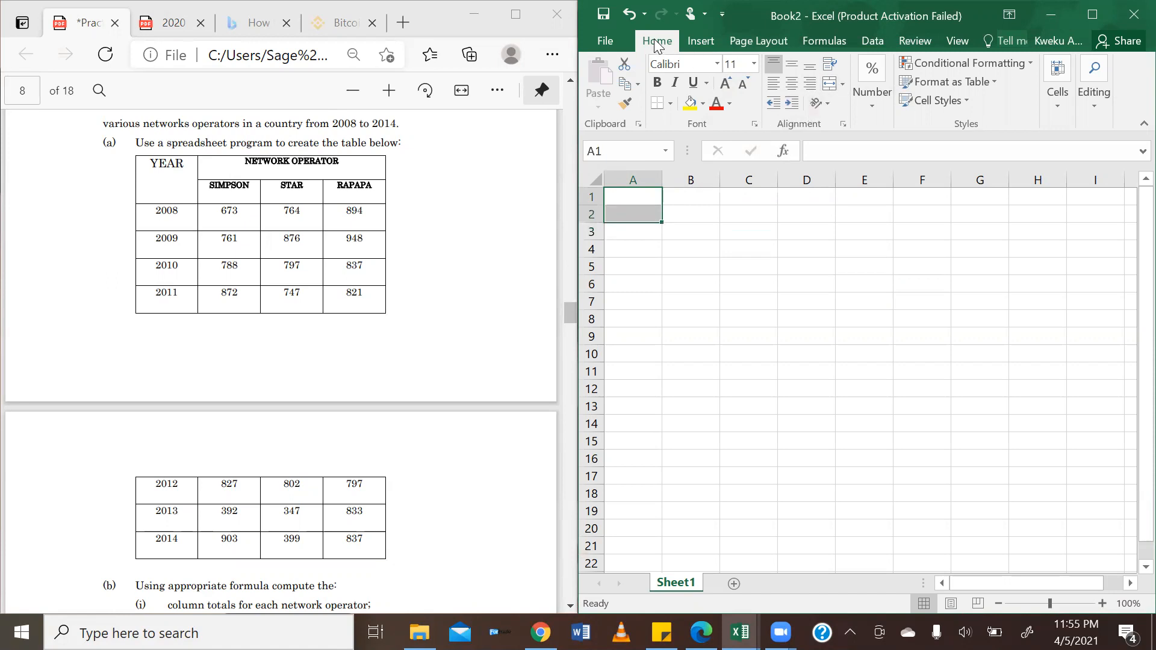
{"action": "left_click", "coordinate": [842, 84]}
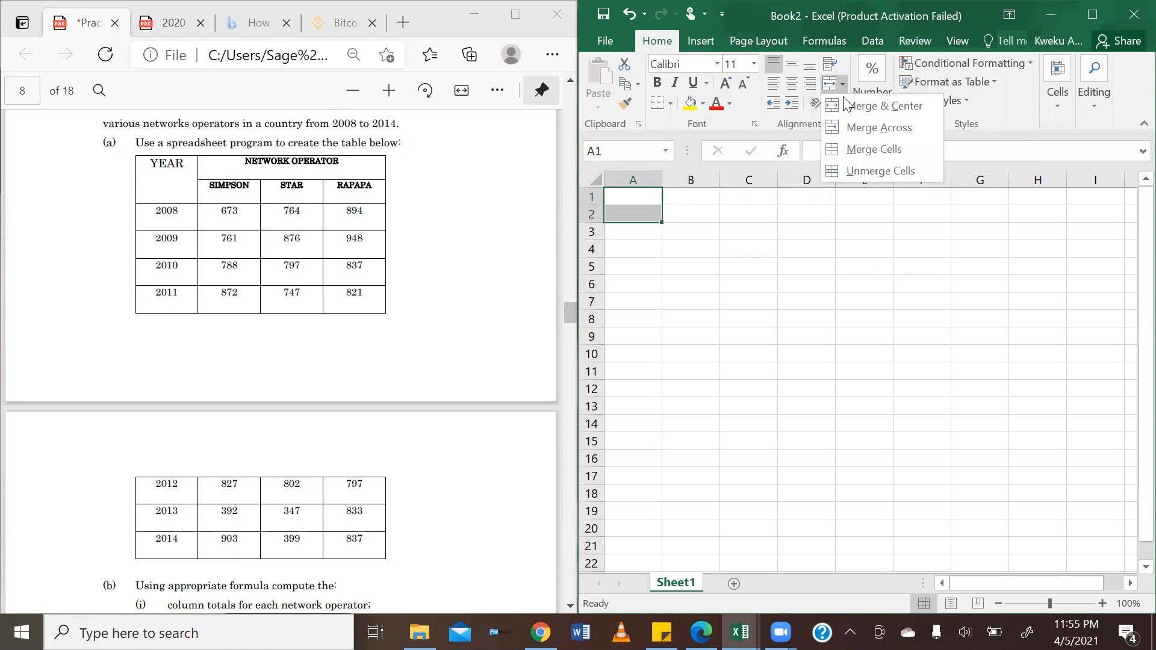
{"action": "left_click", "coordinate": [844, 145]}
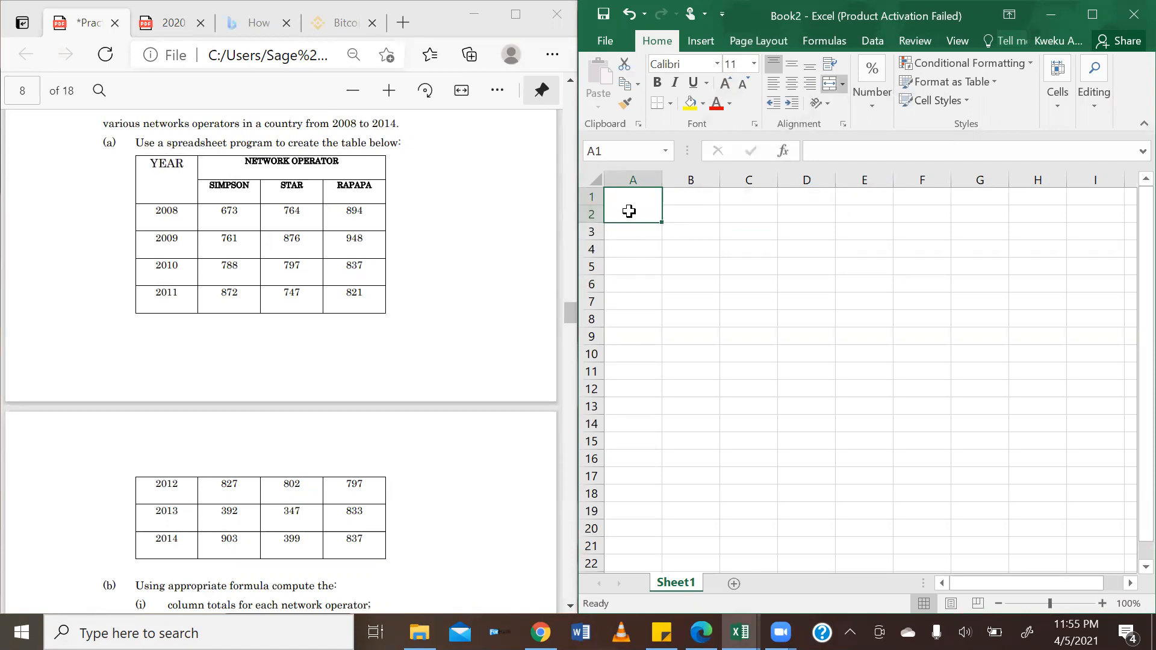
- Center the merged cell in column A and enter the heading YEAR in it
{"action": "left_click", "coordinate": [791, 68]}
{"action": "double_click", "coordinate": [648, 207]}
{"action": "type", "text": "YEAR"}
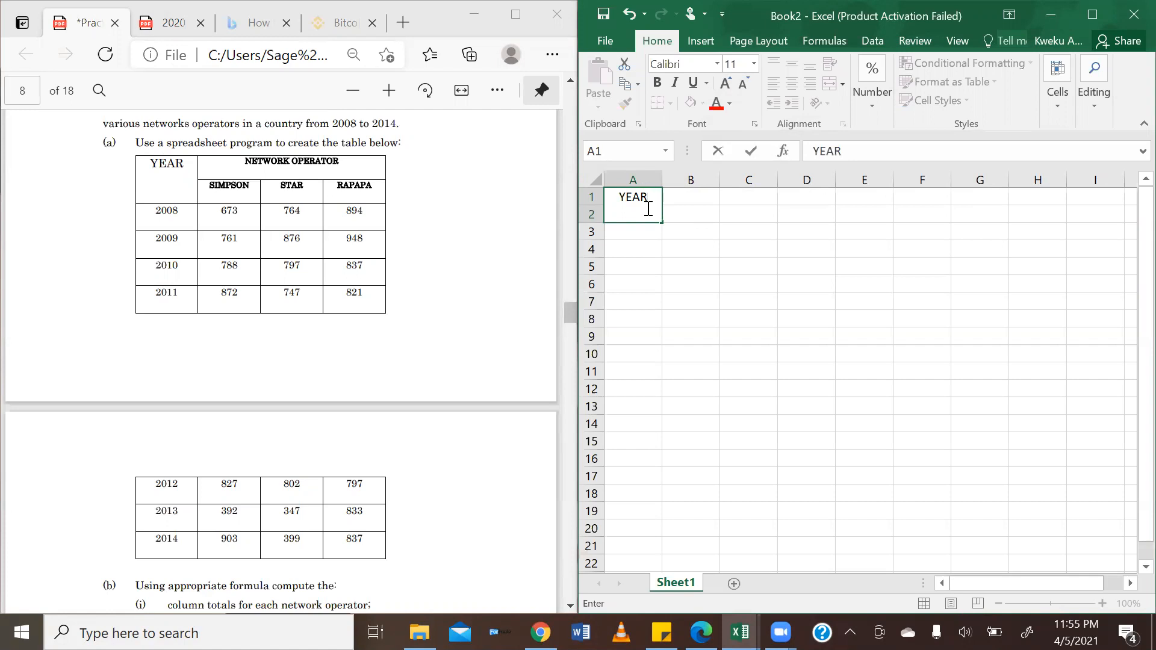
{"action": "left_click", "coordinate": [752, 231]}
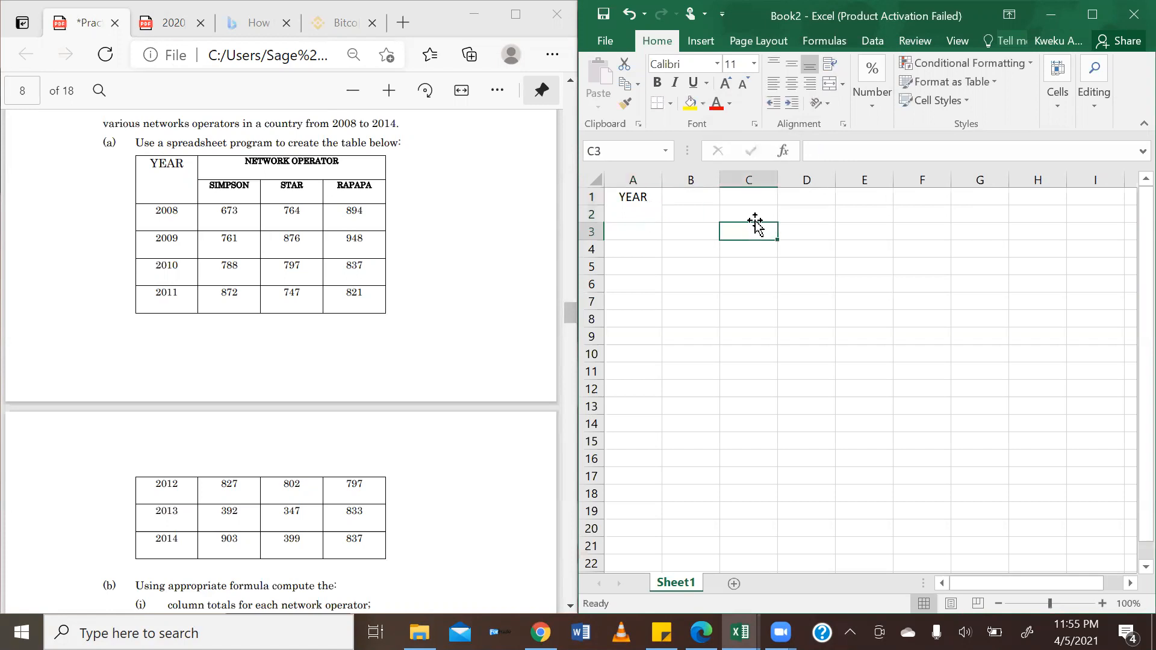
- Merge and center cells B1 to D1
{"action": "left_click_drag", "start_coordinate": [691, 195], "coordinate": [828, 196]}
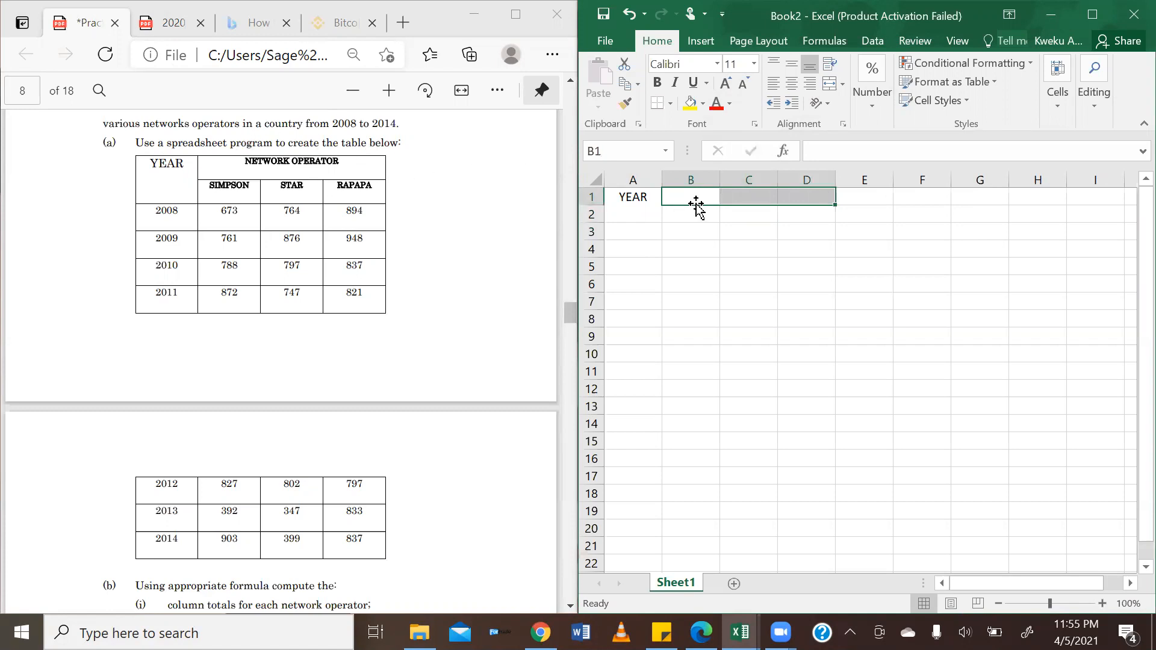
{"action": "right_click", "coordinate": [775, 199]}
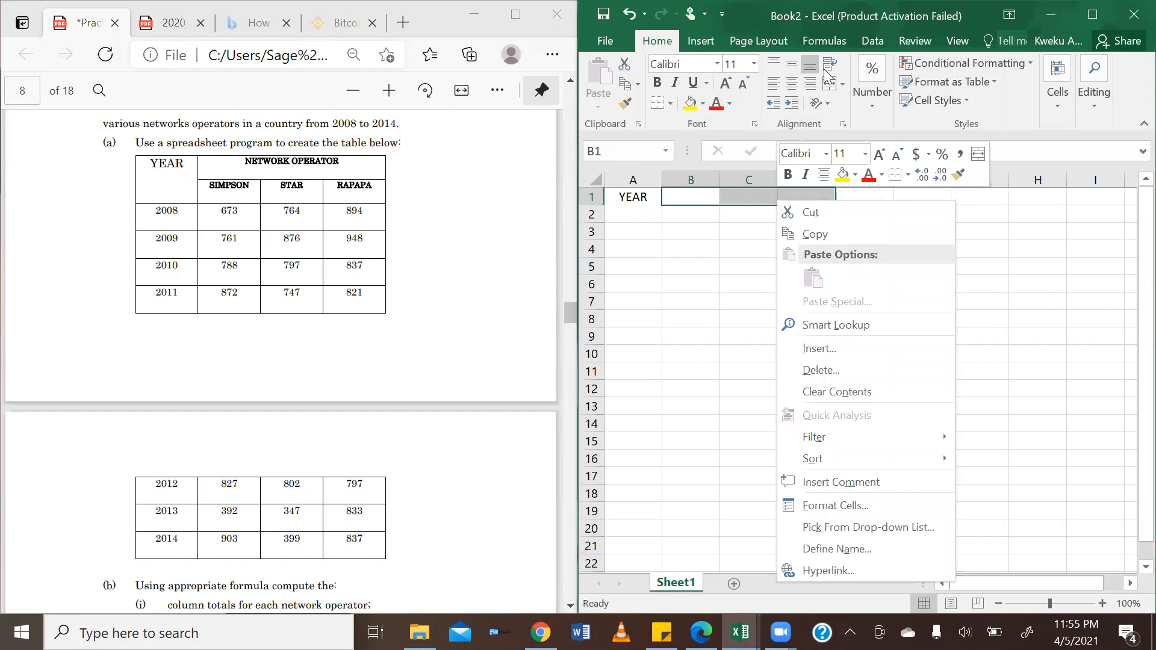
{"action": "left_click", "coordinate": [843, 82]}
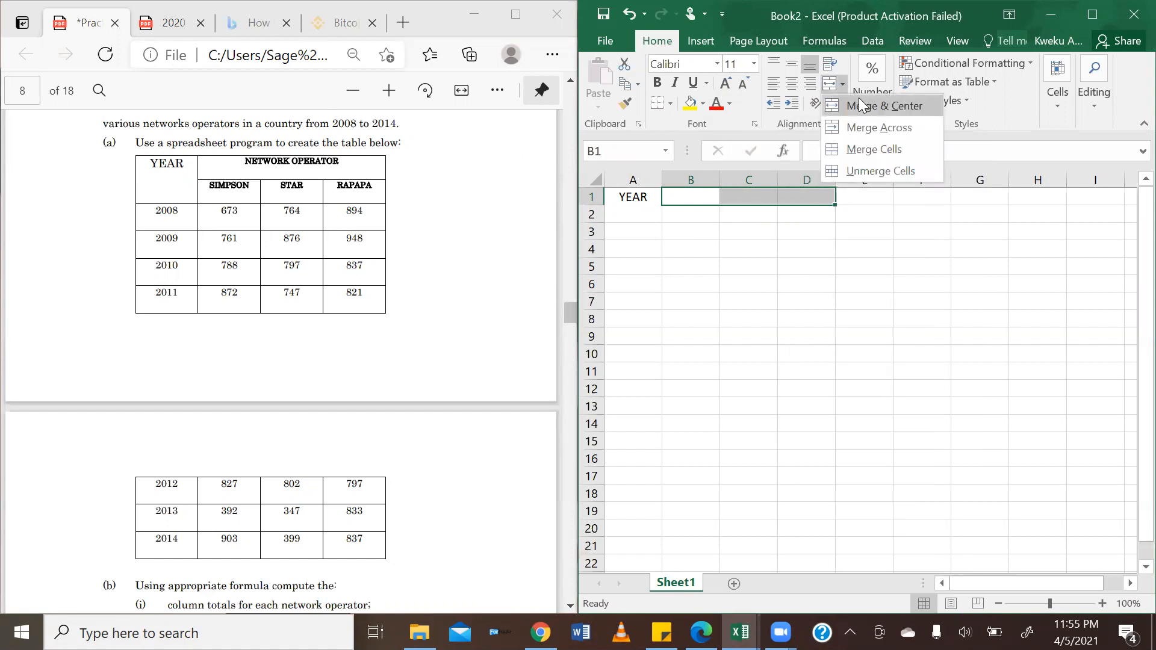
{"action": "left_click", "coordinate": [859, 102]}
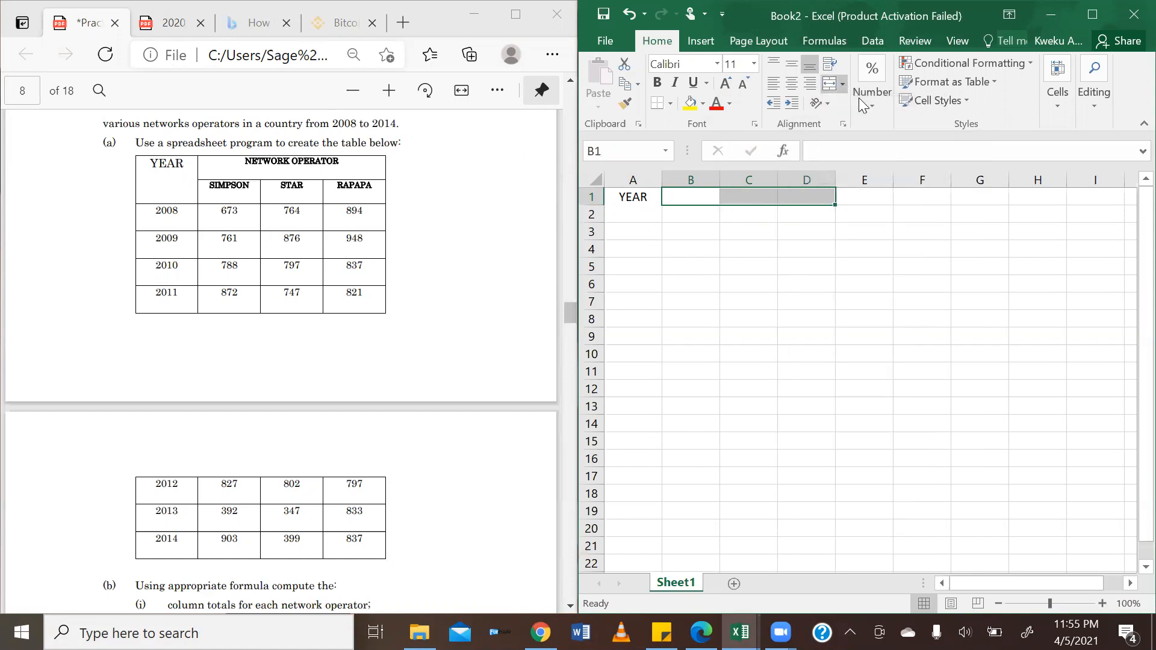
- Enter the heading NETWORK OPERATOR in the merged cell B1:D1
{"action": "double_click", "coordinate": [743, 199]}
{"action": "type", "text": "Net"}
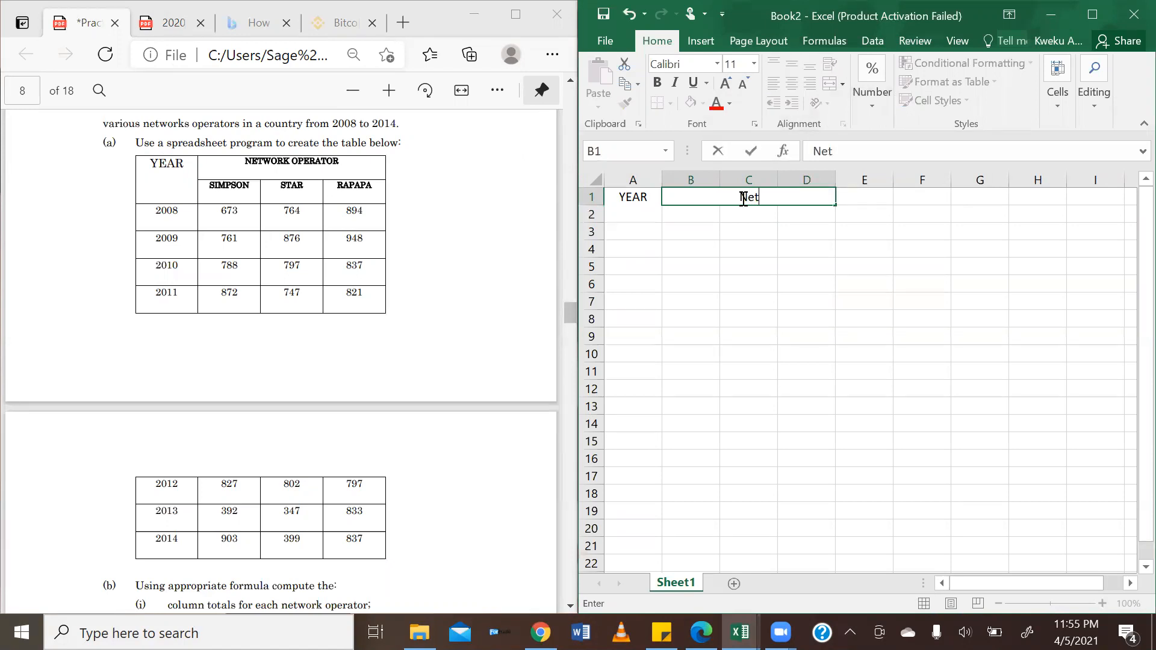
{"action": "key", "text": "BackSpace"}
{"action": "key", "text": "BackSpace"}
{"action": "type", "text": "ETWORK OPERATOR"}
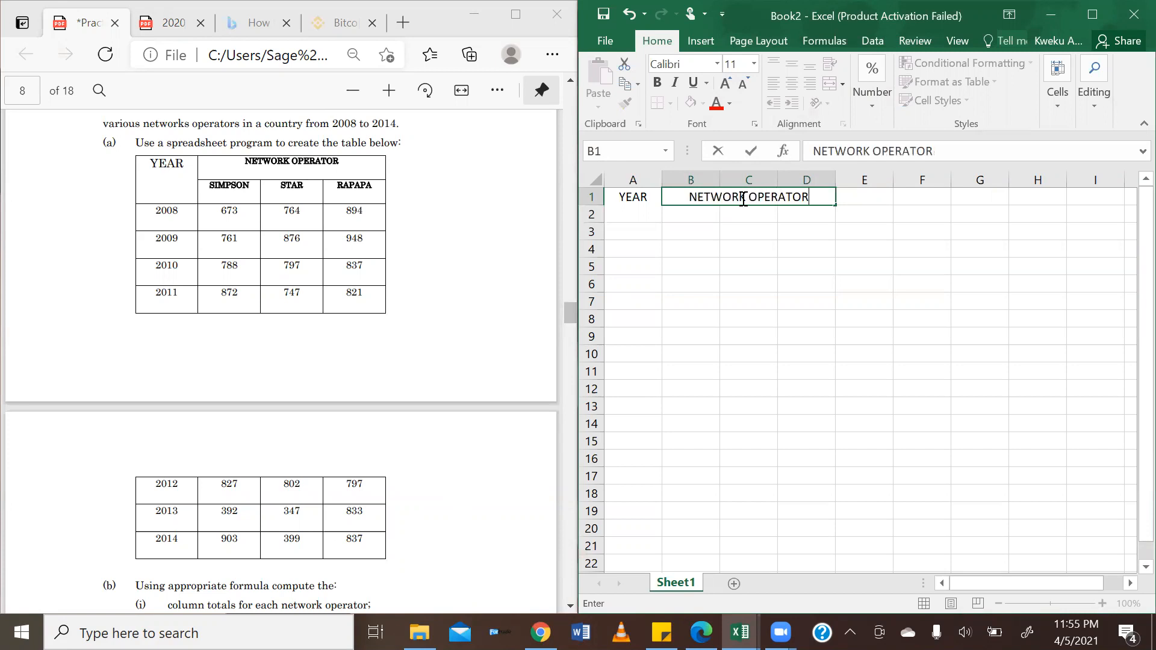
{"action": "left_click", "coordinate": [803, 287]}
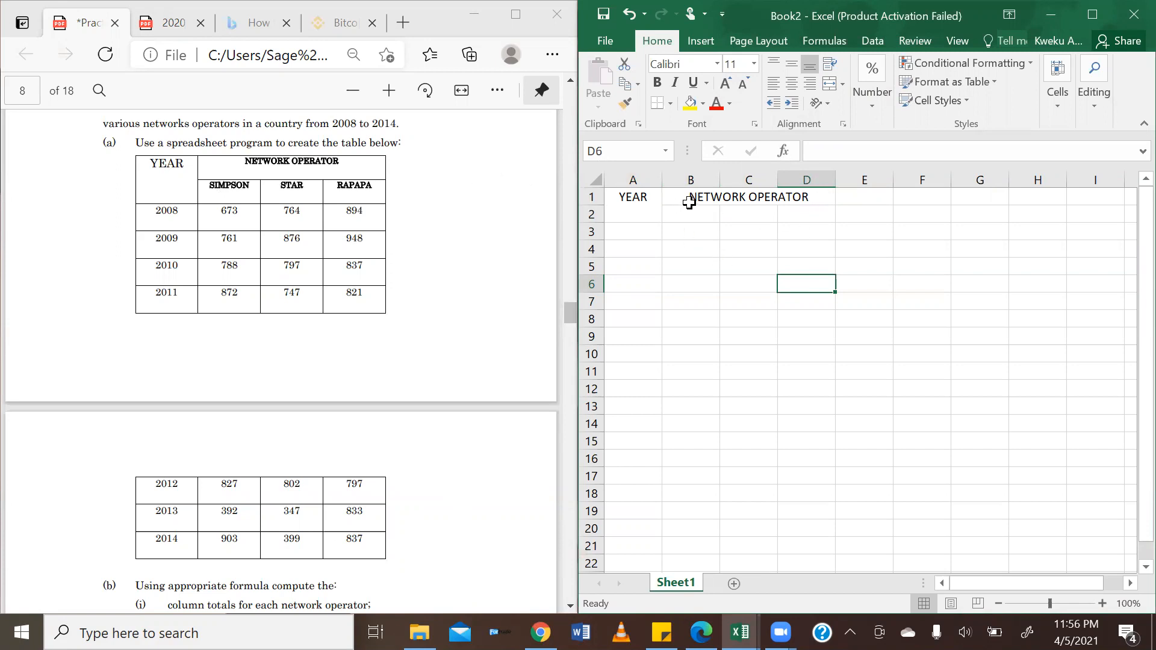
- Enter the operator headings SIMPSON, STAR and RAPAPA in cells B2, C2 and D2
{"action": "double_click", "coordinate": [684, 212]}
{"action": "type", "text": "SIMPSON"}
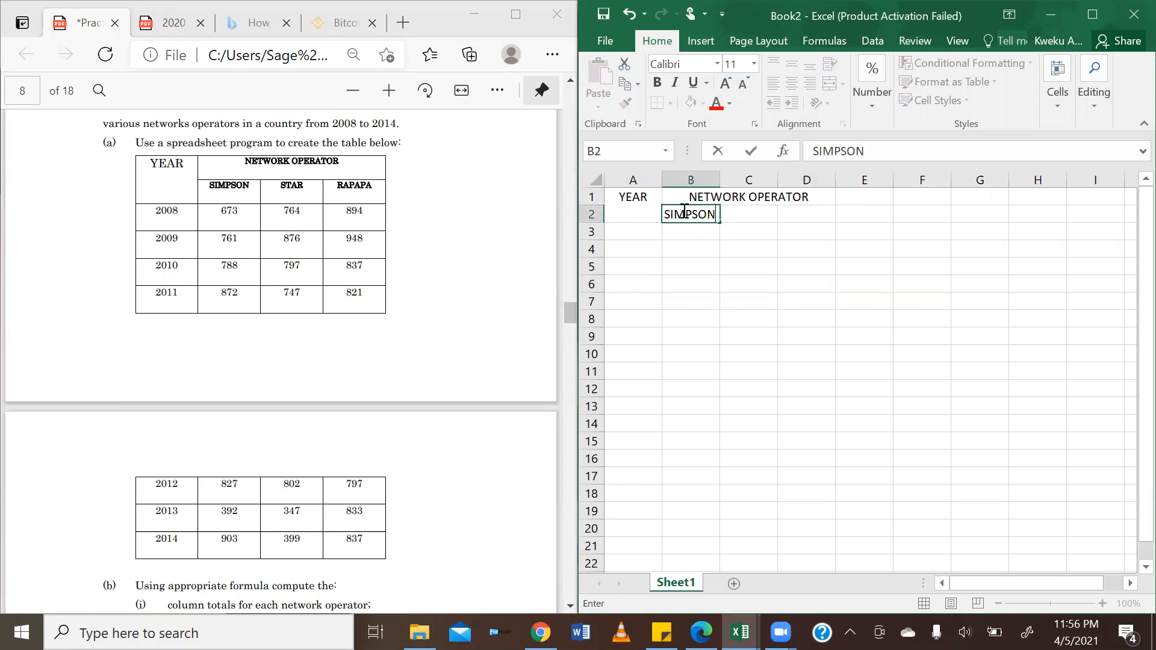
{"action": "key", "text": "ctrl+Return"}
{"action": "key", "text": "Tab"}
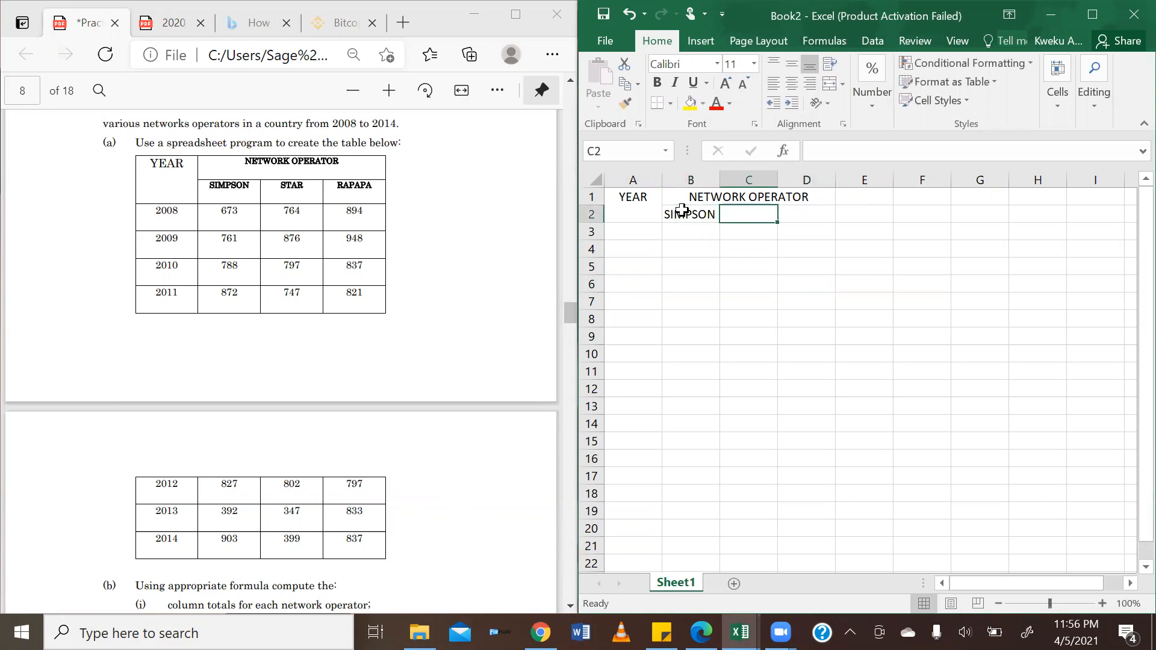
{"action": "type", "text": "STAR"}
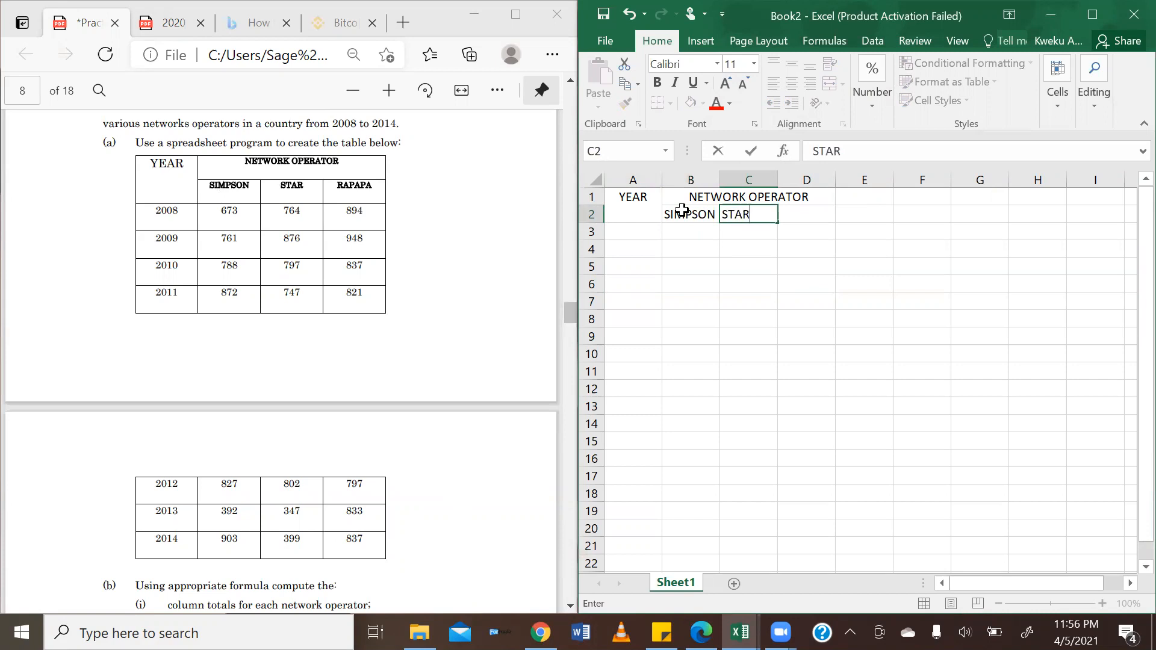
{"action": "key", "text": "Tab"}
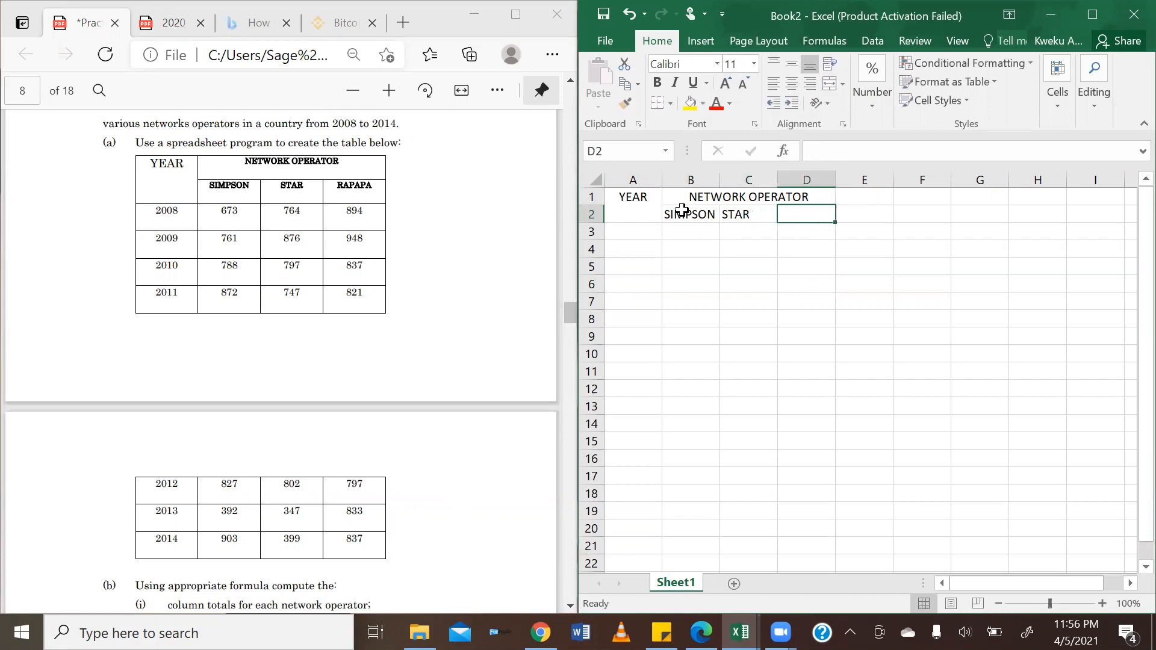
{"action": "type", "text": "RAPAPA"}
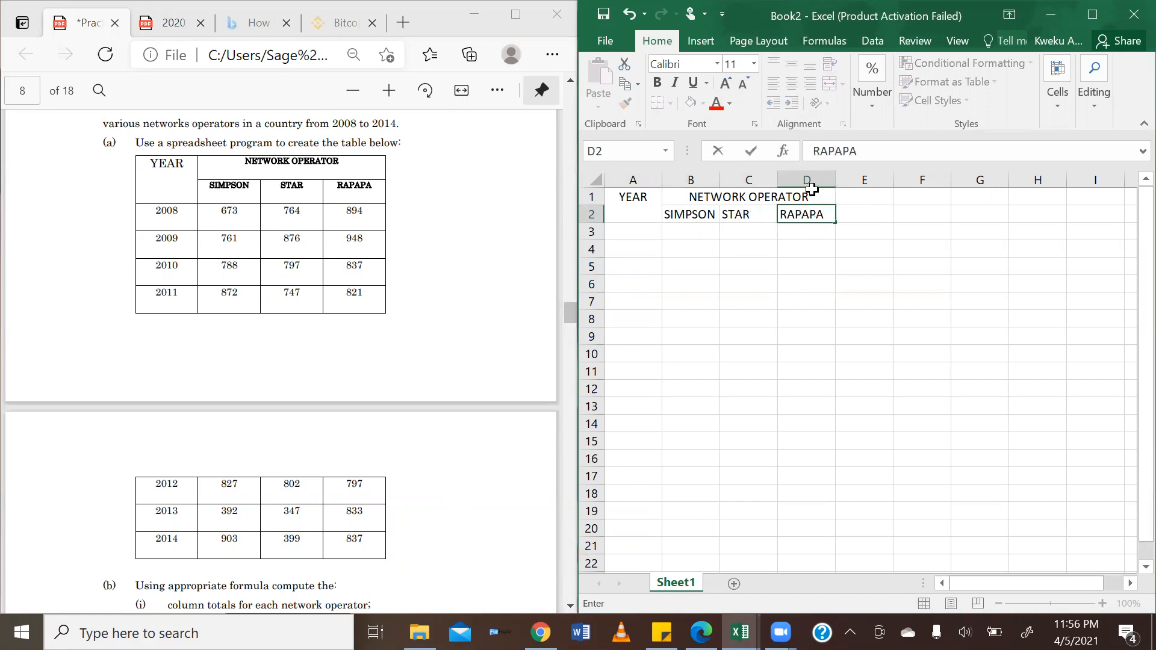
{"action": "left_click", "coordinate": [849, 211]}
- Make the NETWORK OPERATOR heading and the three operator names in B1:D2 bold
{"action": "left_click_drag", "start_coordinate": [828, 213], "coordinate": [744, 197]}
{"action": "left_click", "coordinate": [658, 86]}
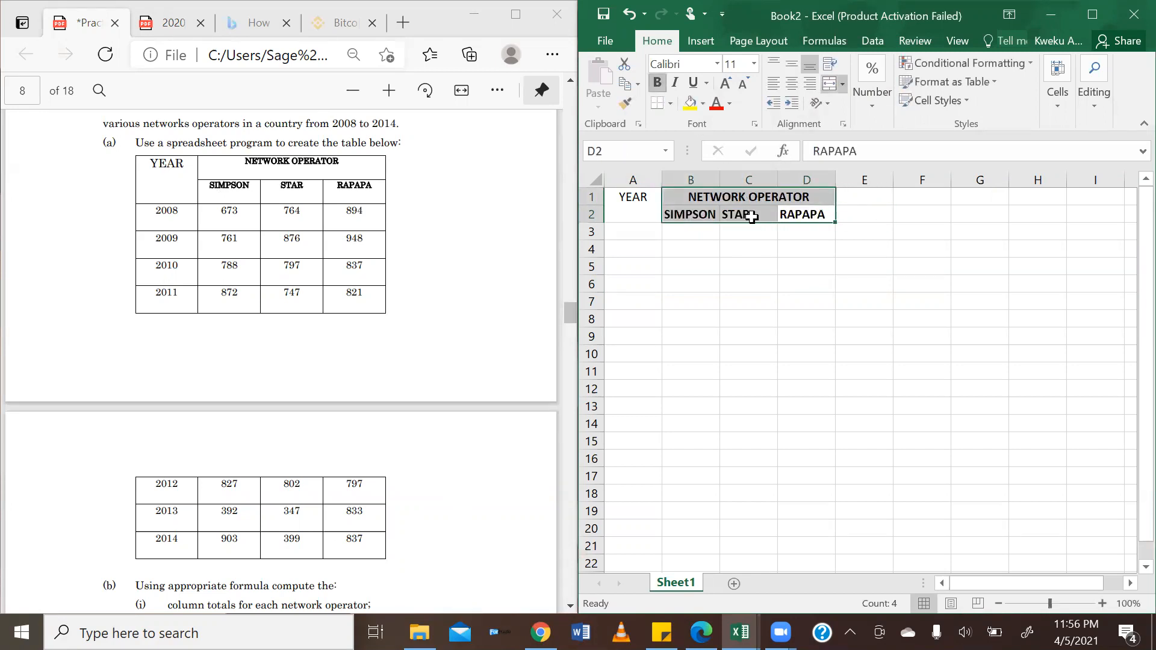
{"action": "left_click", "coordinate": [820, 332]}
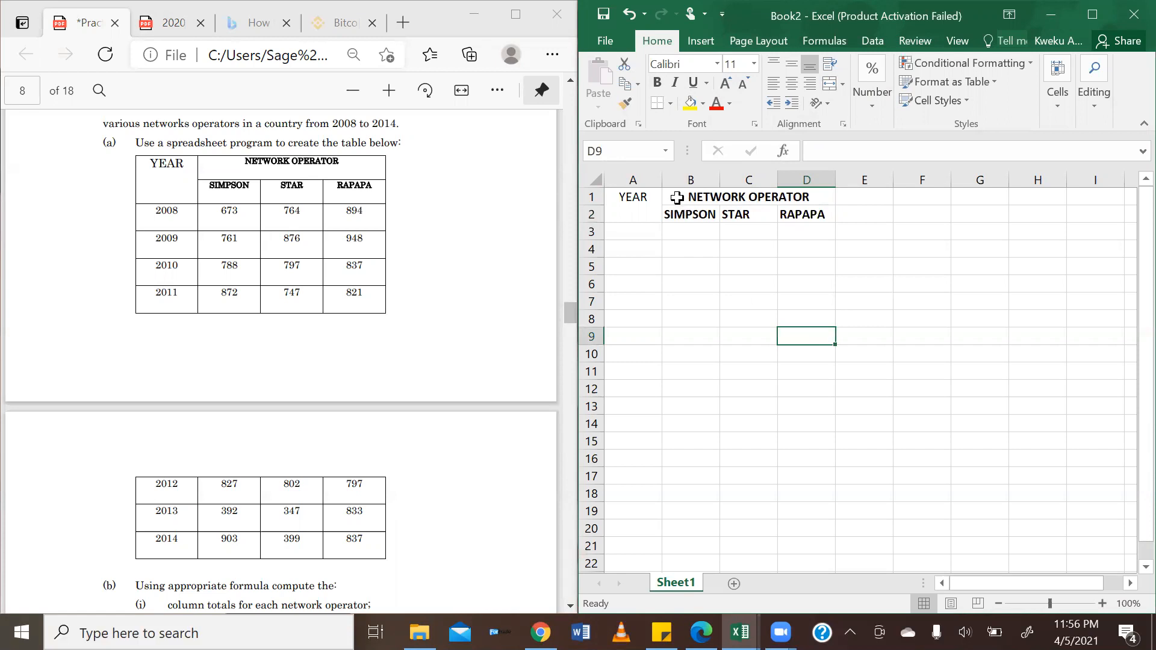
- Center the operator names horizontally in cells B2 to D2
{"action": "left_click_drag", "start_coordinate": [666, 210], "coordinate": [792, 214]}
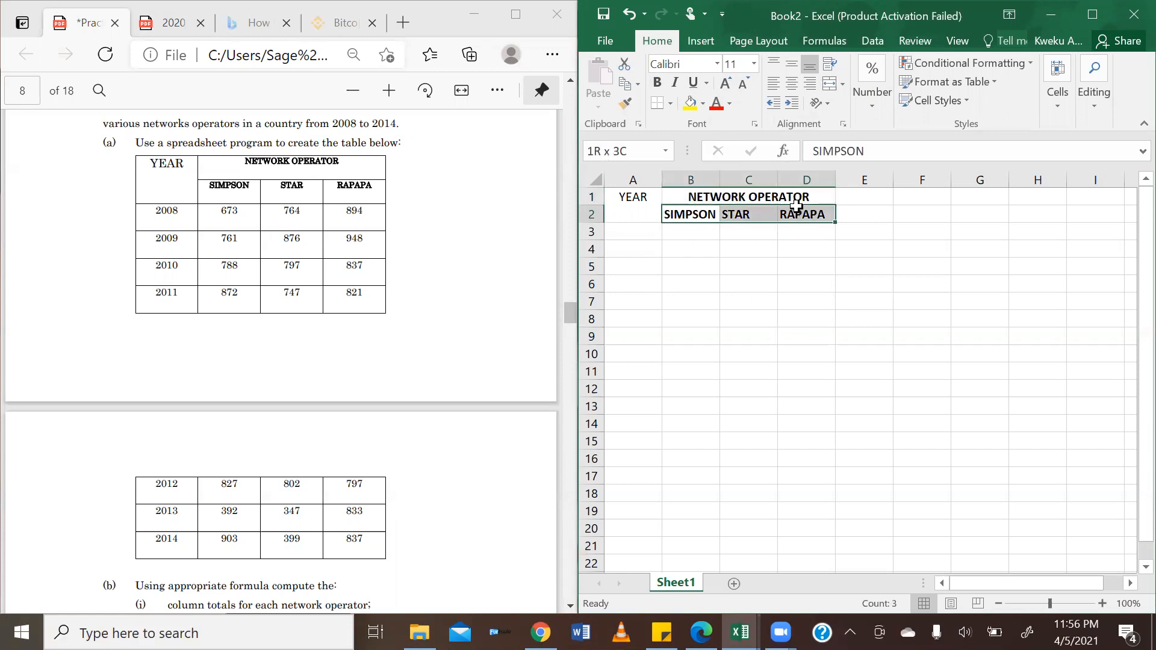
{"action": "left_click", "coordinate": [791, 89]}
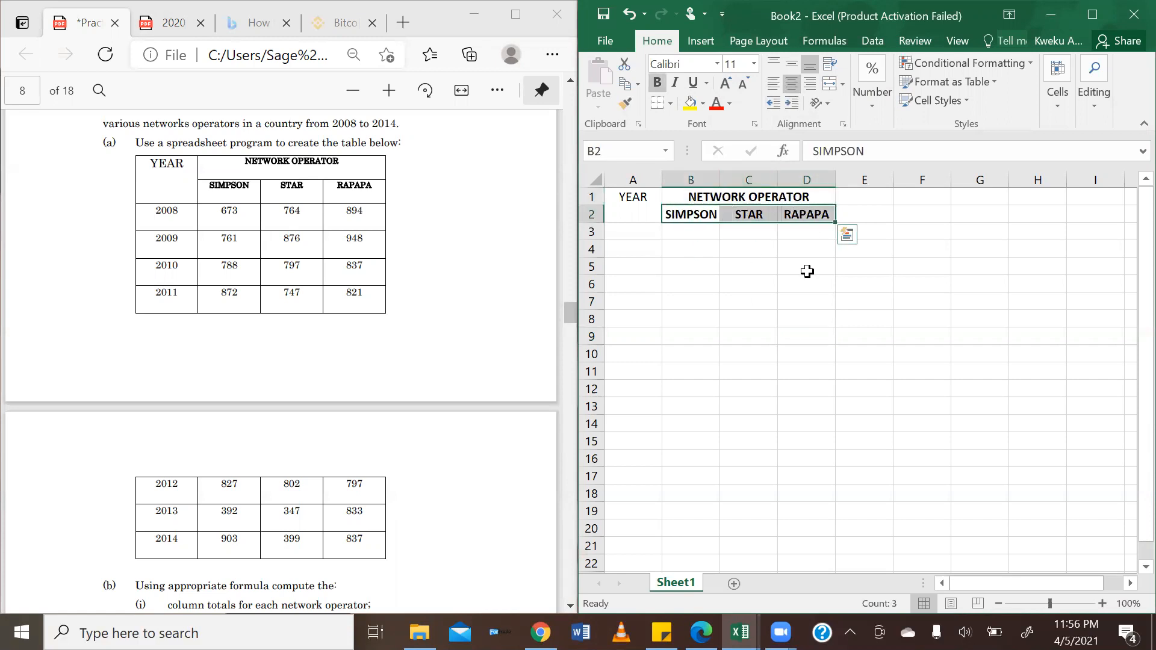
{"action": "left_click", "coordinate": [804, 280]}
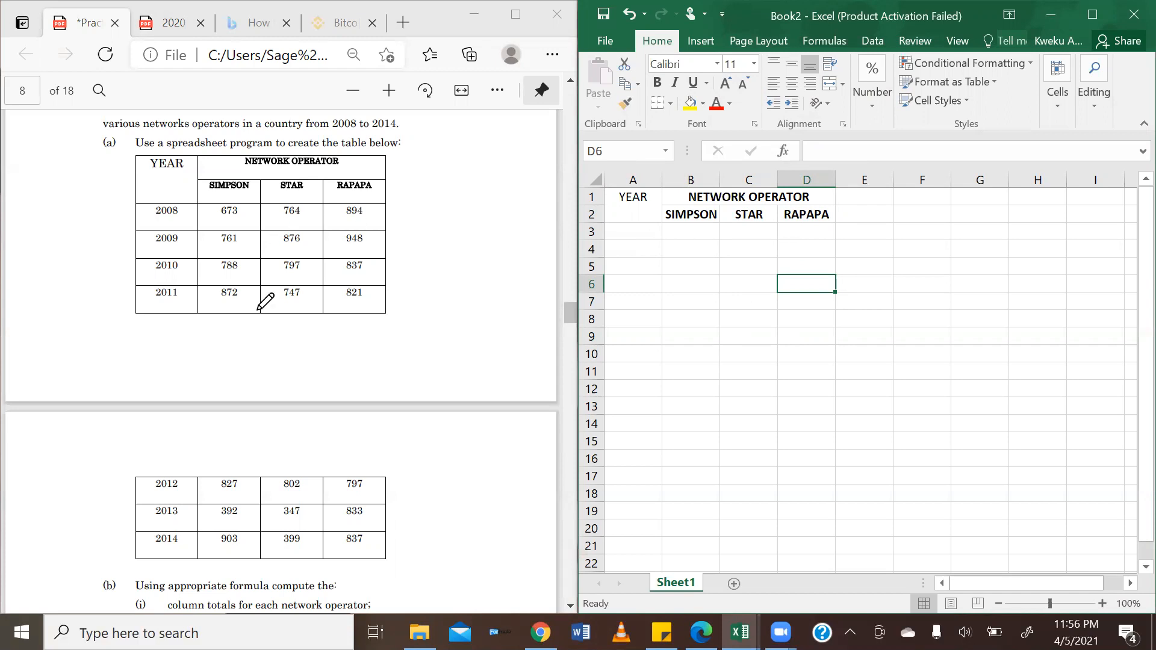
- Make the Network Operator heading in merged cell B1 of the filled-in Book1 workbook bold
{"action": "scroll", "coordinate": [263, 391], "scroll_direction": "down", "scroll_amount": 2}
{"action": "scroll", "coordinate": [259, 397], "scroll_direction": "up", "scroll_amount": 2}
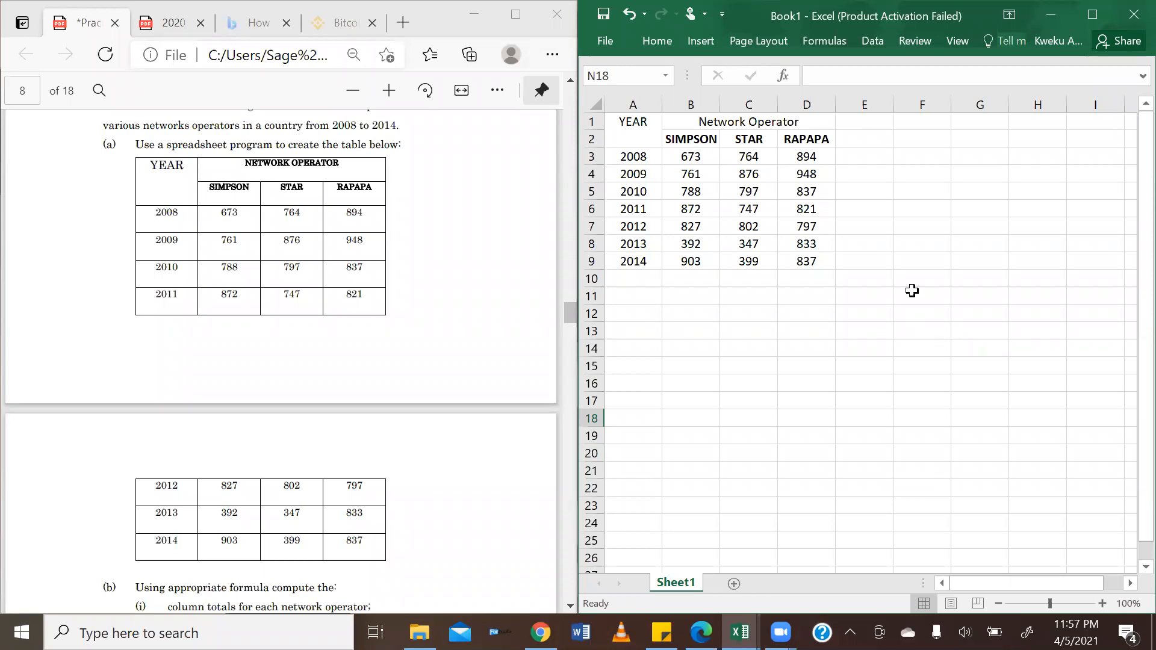
{"action": "double_click", "coordinate": [813, 122]}
{"action": "left_click_drag", "start_coordinate": [809, 123], "coordinate": [695, 123]}
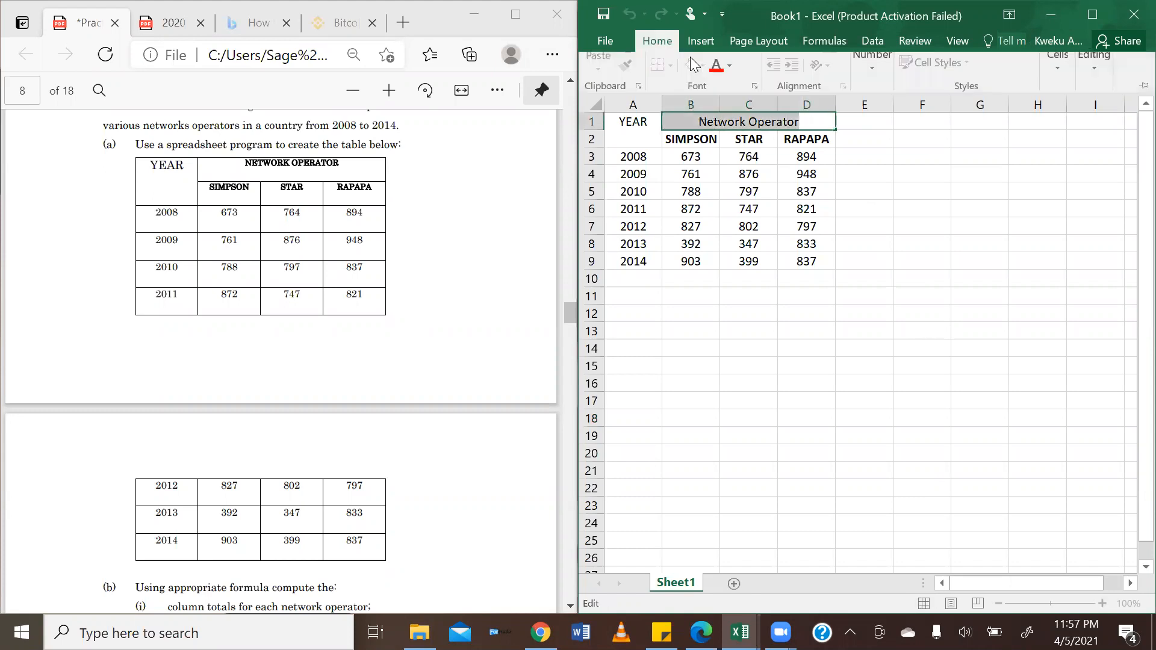
{"action": "left_click", "coordinate": [661, 83]}
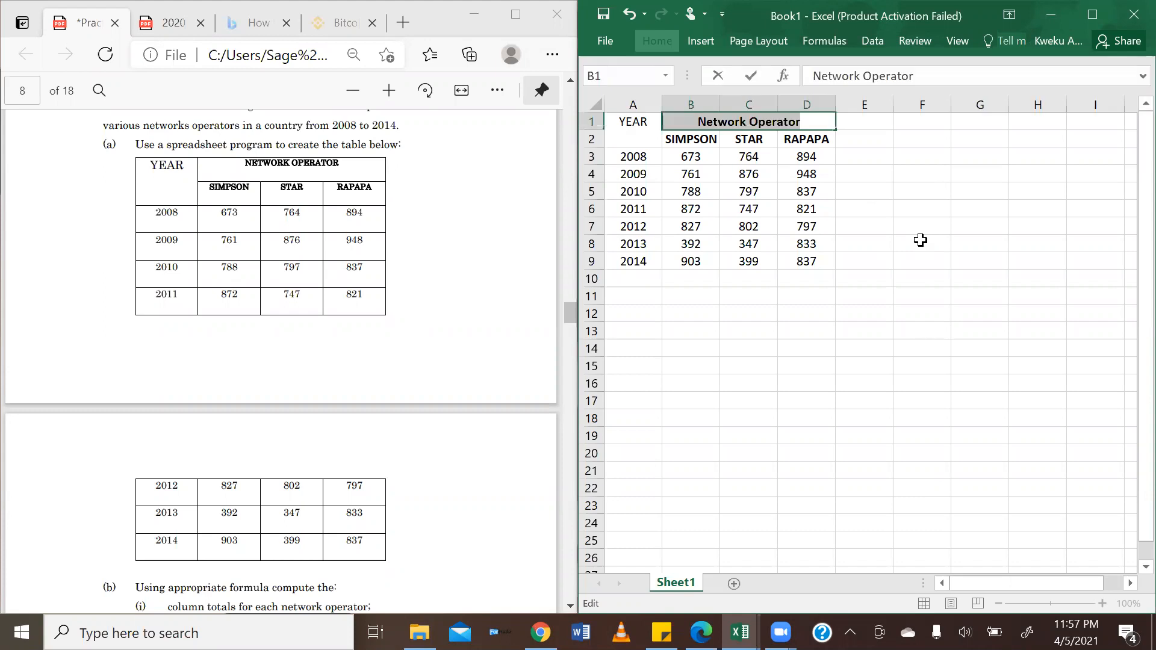
{"action": "left_click", "coordinate": [922, 244]}
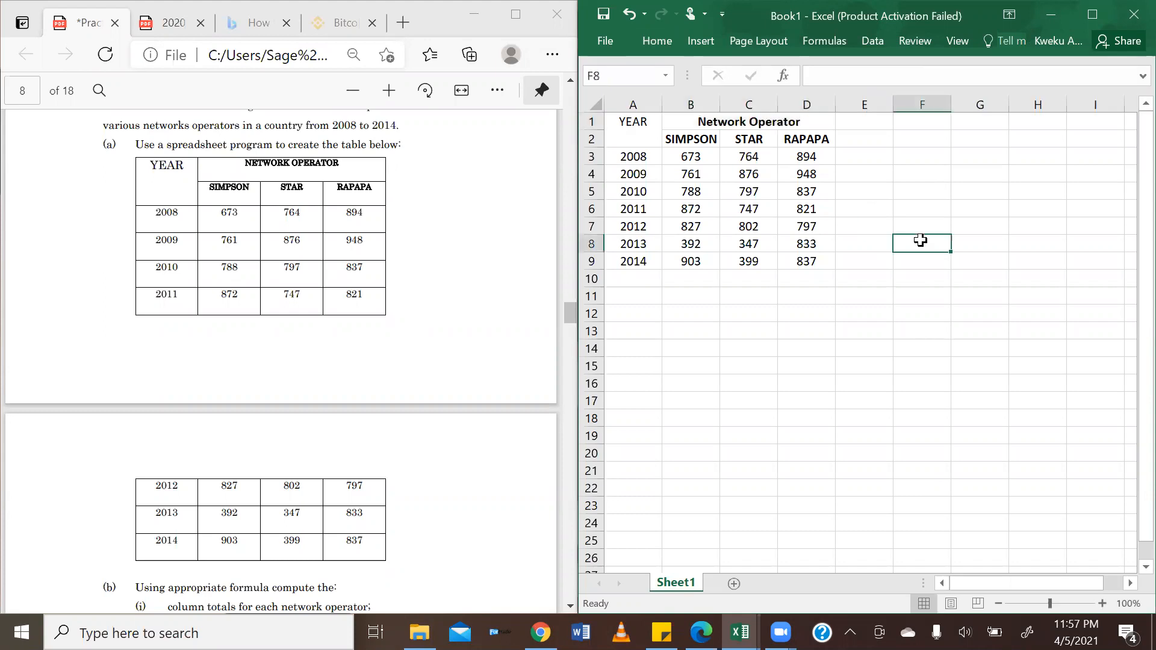
- Rewrite the heading in merged cell B1 in capitals as NETWORK OPERATOR
{"action": "double_click", "coordinate": [803, 122]}
{"action": "left_click_drag", "start_coordinate": [803, 122], "coordinate": [702, 127]}
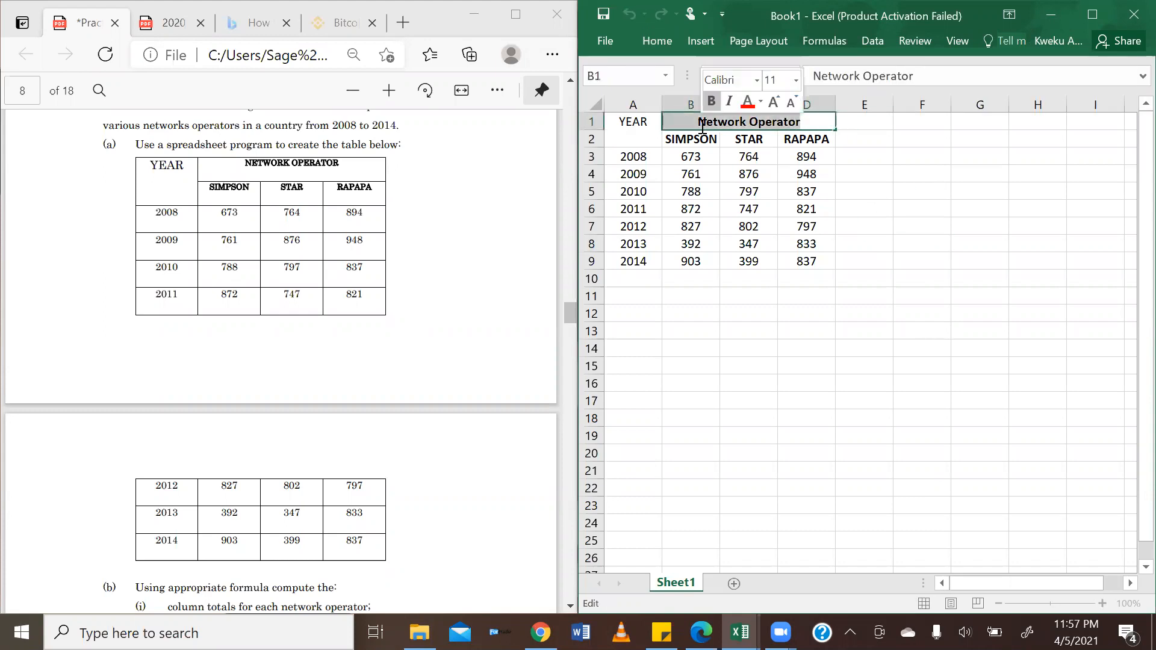
{"action": "left_click", "coordinate": [653, 37]}
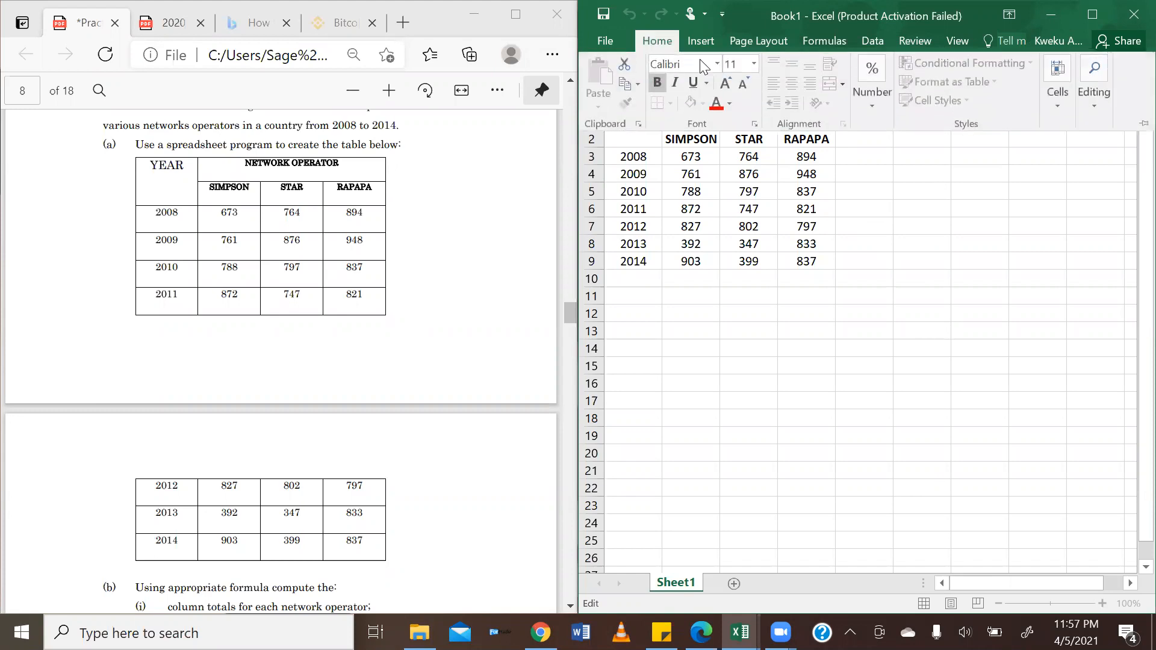
{"action": "left_click", "coordinate": [742, 84]}
{"action": "left_click", "coordinate": [725, 82]}
{"action": "left_click", "coordinate": [806, 147]}
{"action": "key", "text": "BackSpace"}
{"action": "type", "text": "NETWORK"}
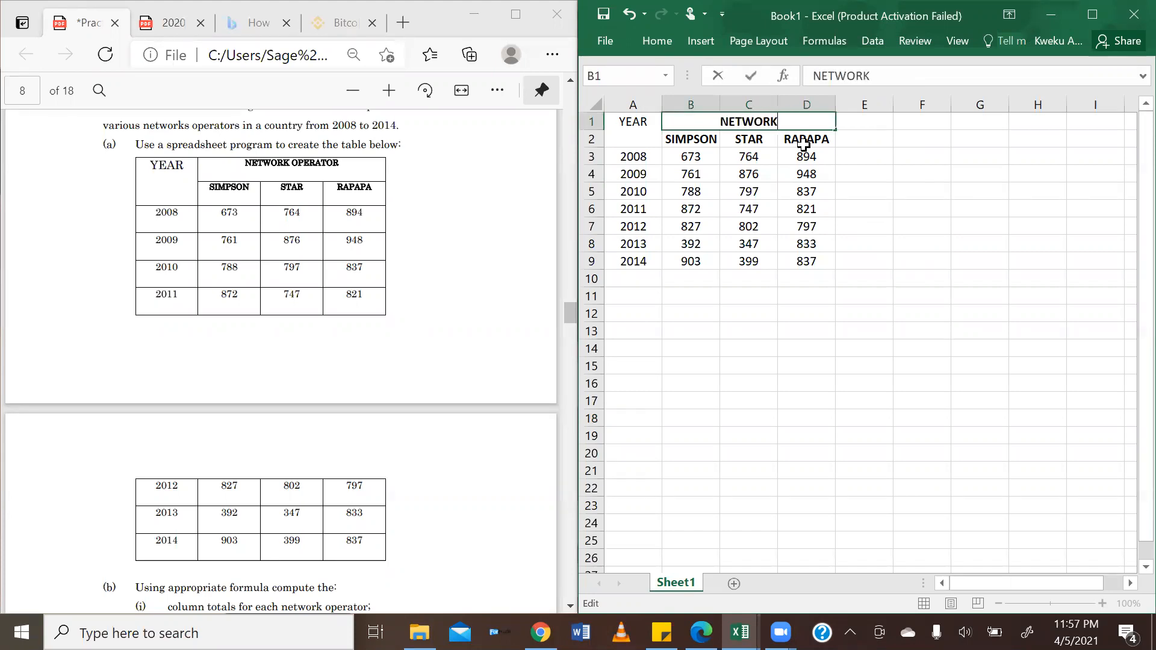
{"action": "type", "text": " OPERATOR"}
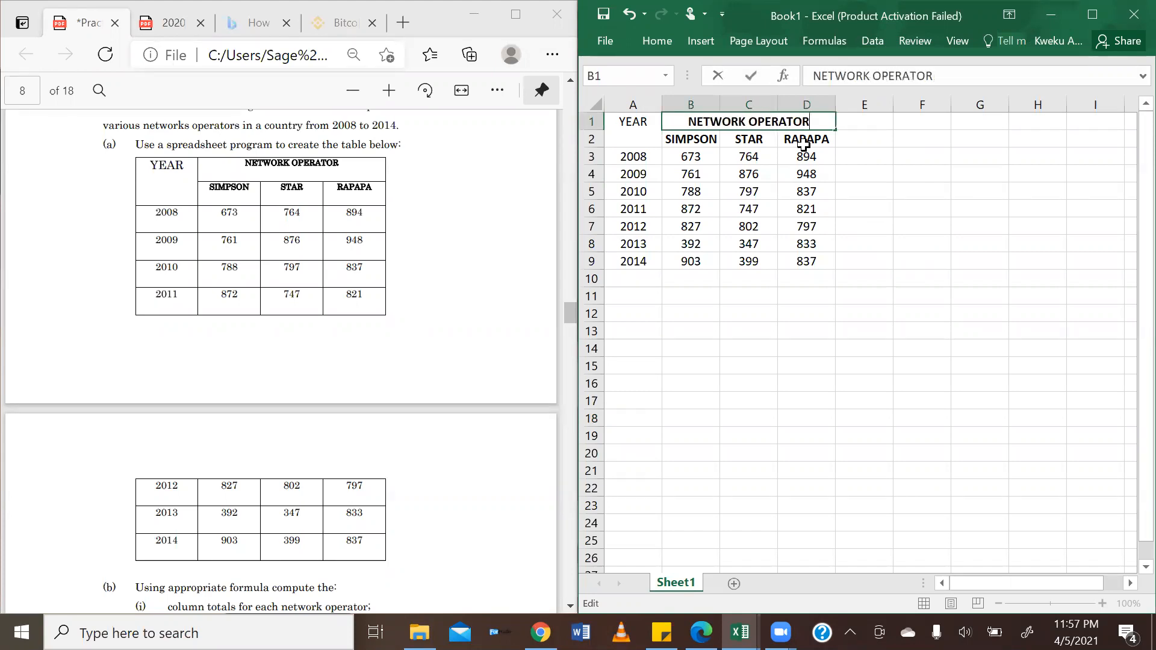
{"action": "left_click", "coordinate": [910, 221]}
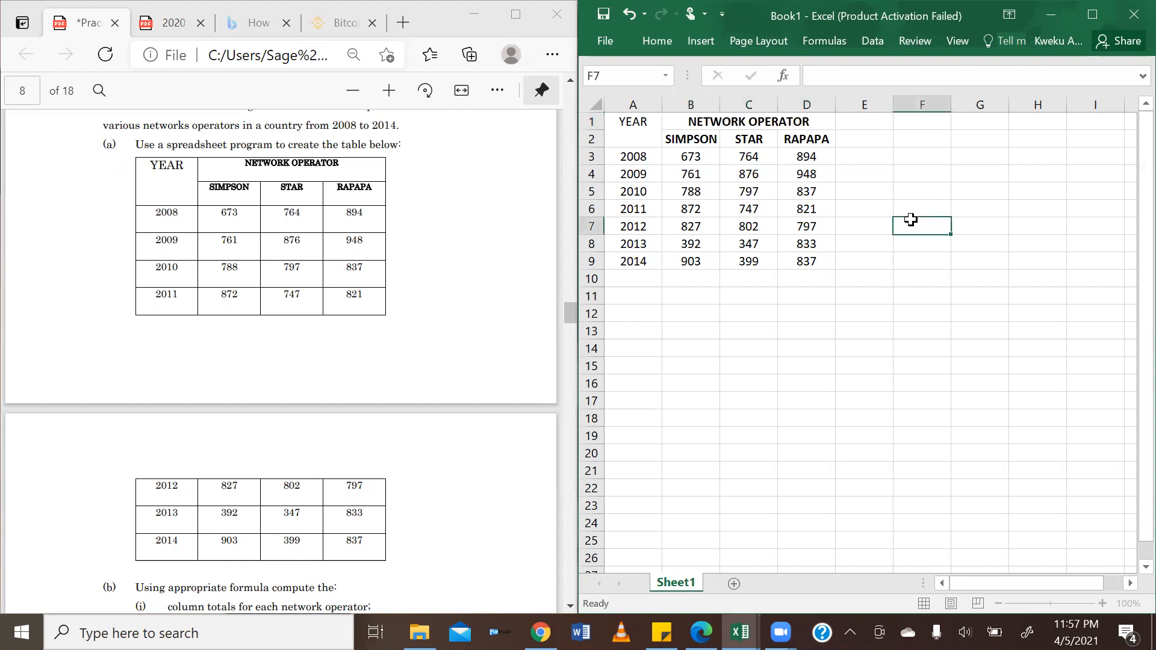
{"action": "scroll", "coordinate": [323, 385], "scroll_direction": "down", "scroll_amount": 3}
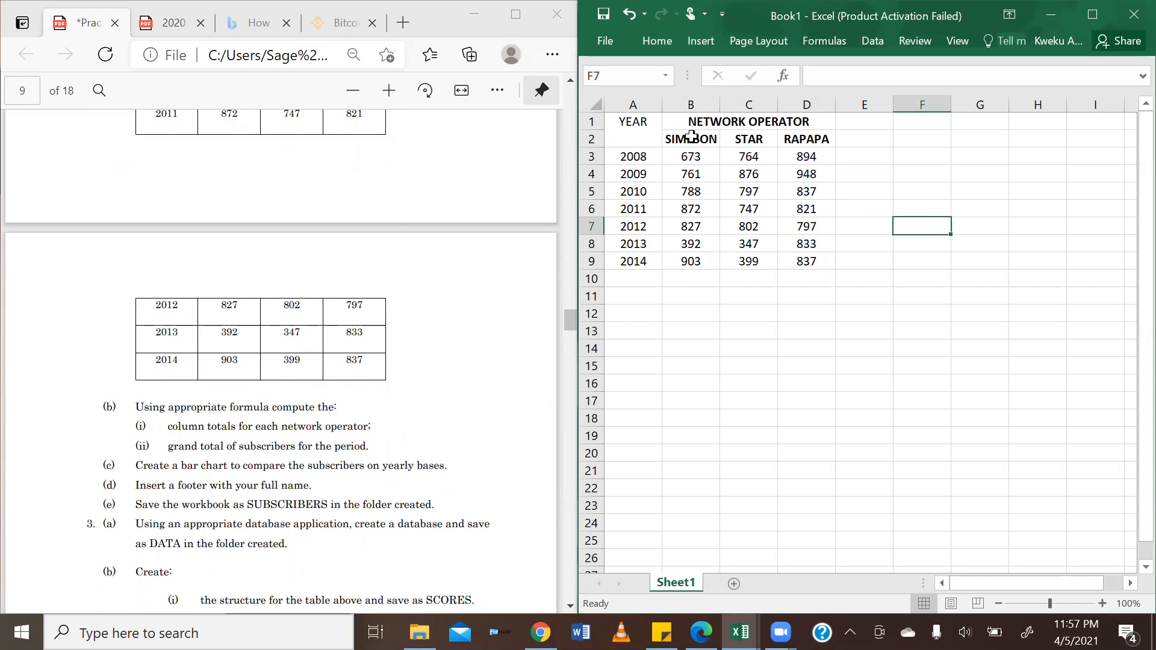
{"action": "left_click_drag", "start_coordinate": [688, 154], "coordinate": [688, 257]}
{"action": "left_click", "coordinate": [746, 149]}
{"action": "left_click_drag", "start_coordinate": [748, 154], "coordinate": [749, 260]}
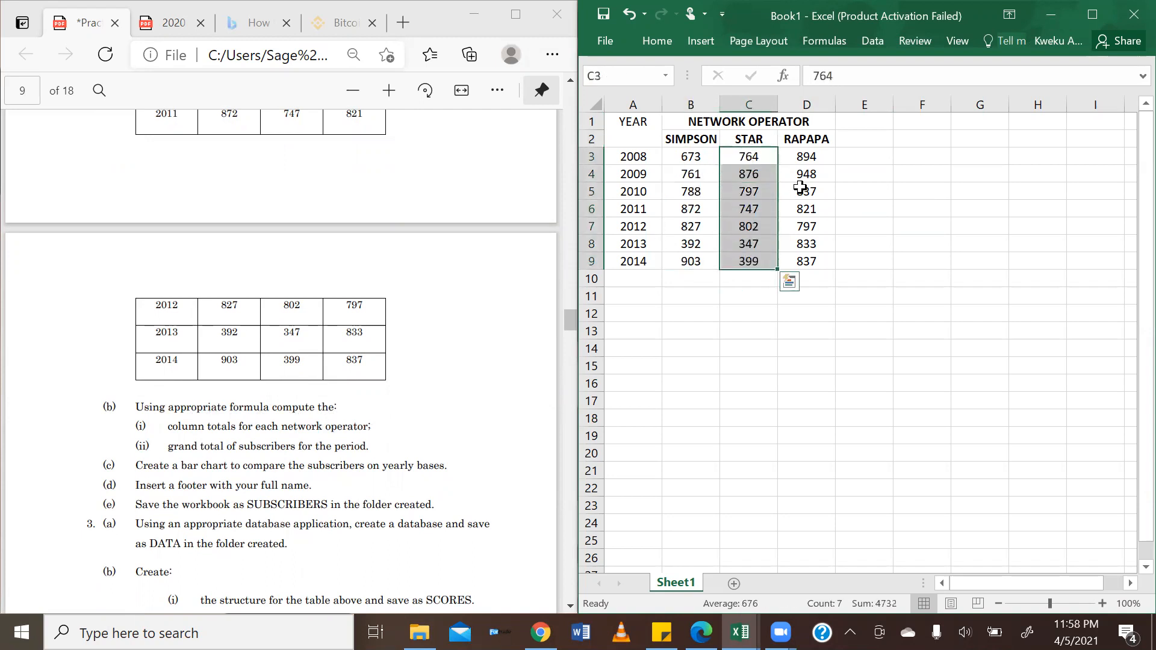
{"action": "left_click_drag", "start_coordinate": [806, 157], "coordinate": [819, 270]}
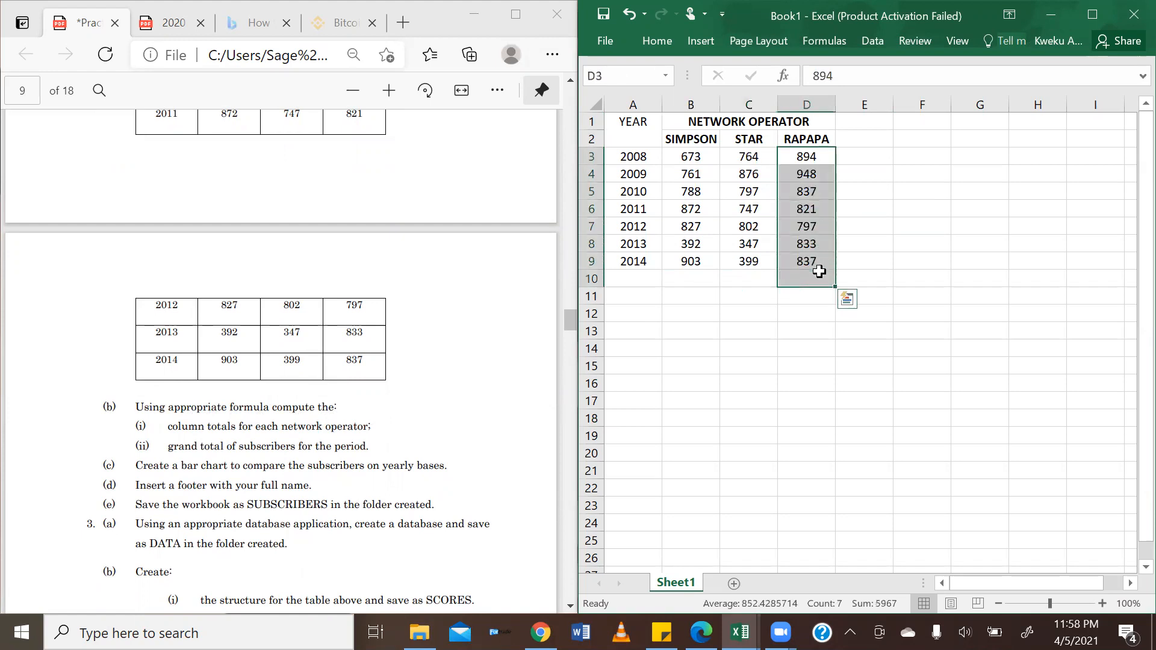
- Compute the SIMPSON column total in cell B10 with the formula =sum(B3:B9)
{"action": "left_click", "coordinate": [707, 281]}
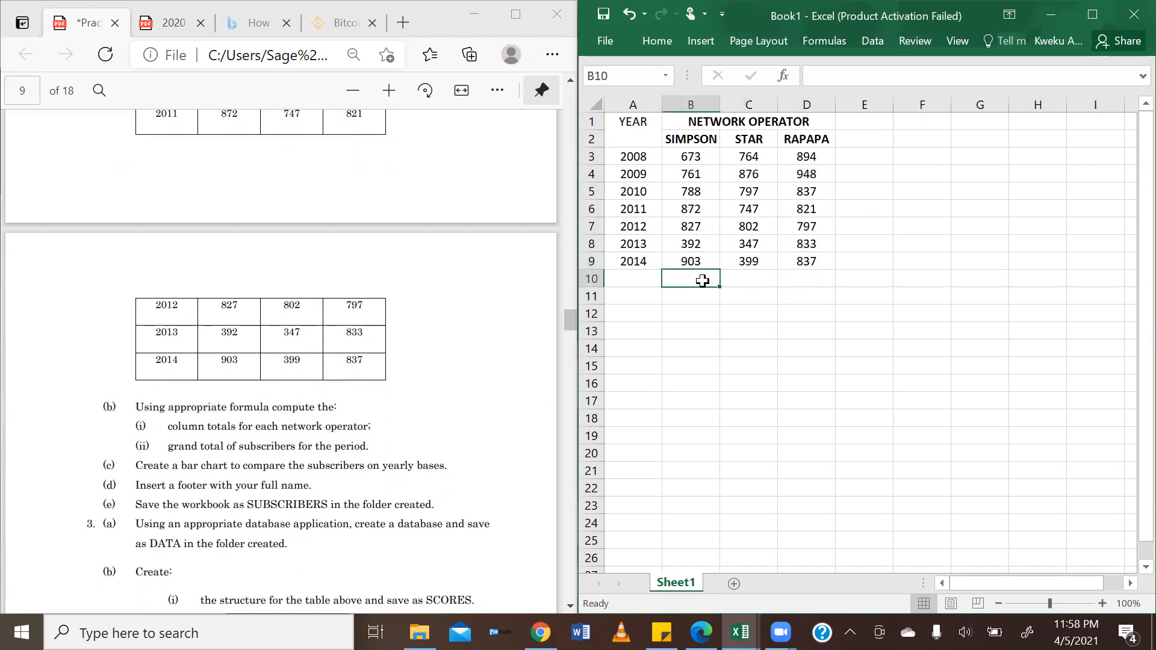
{"action": "type", "text": "=sum"}
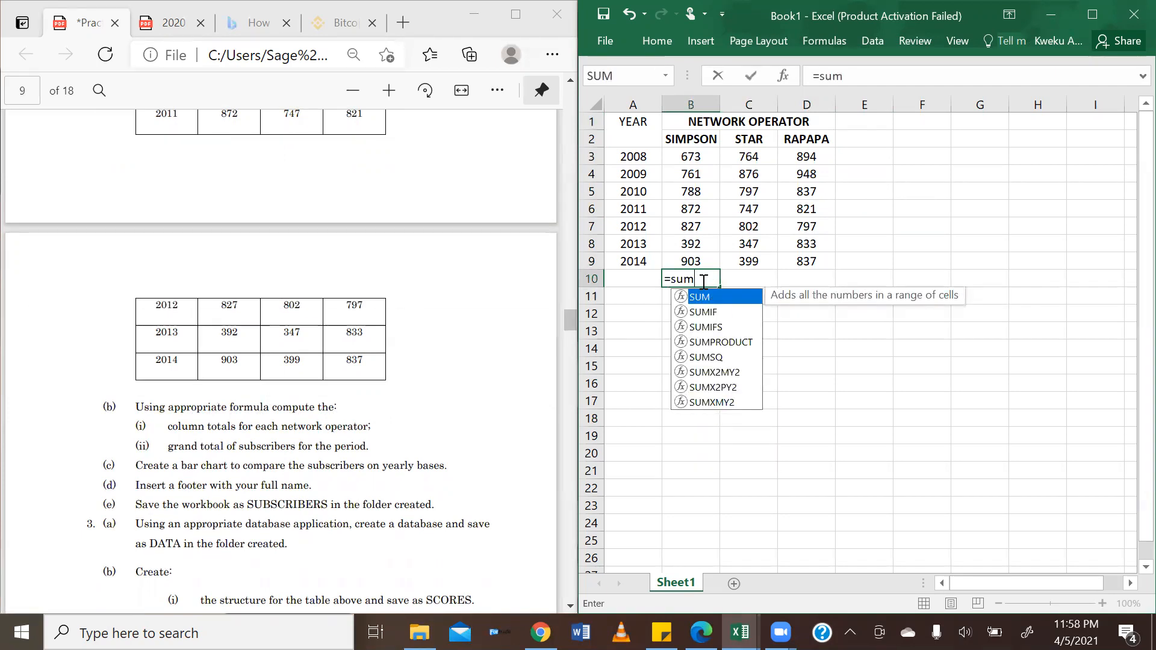
{"action": "type", "text": "("}
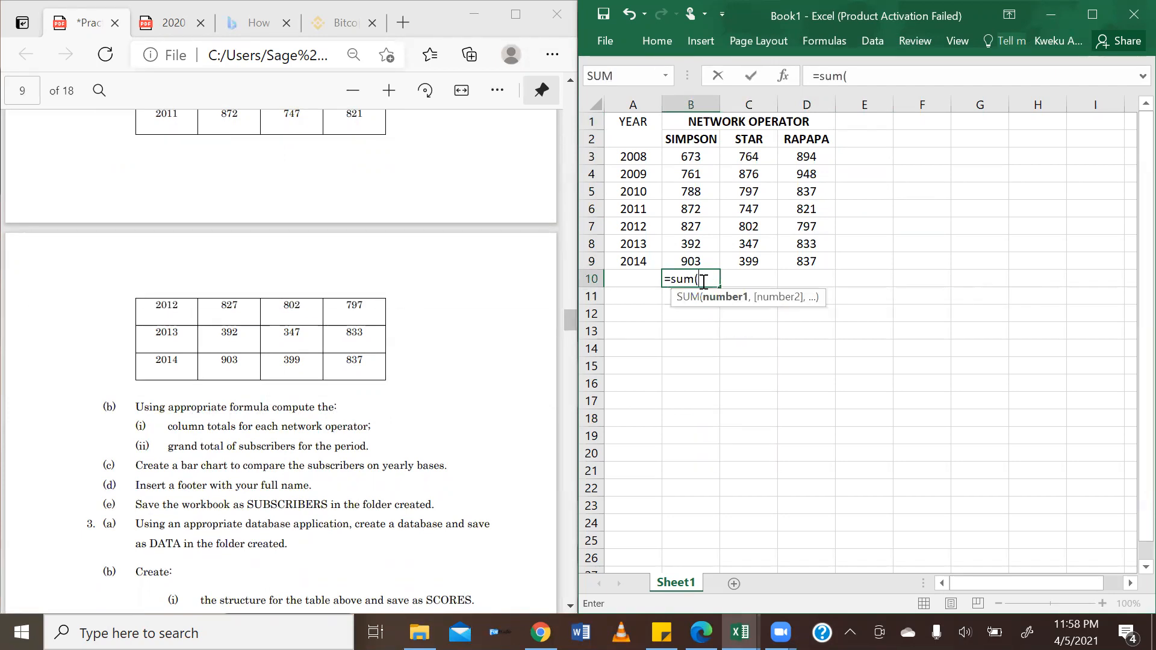
{"action": "left_click_drag", "start_coordinate": [690, 156], "coordinate": [692, 258]}
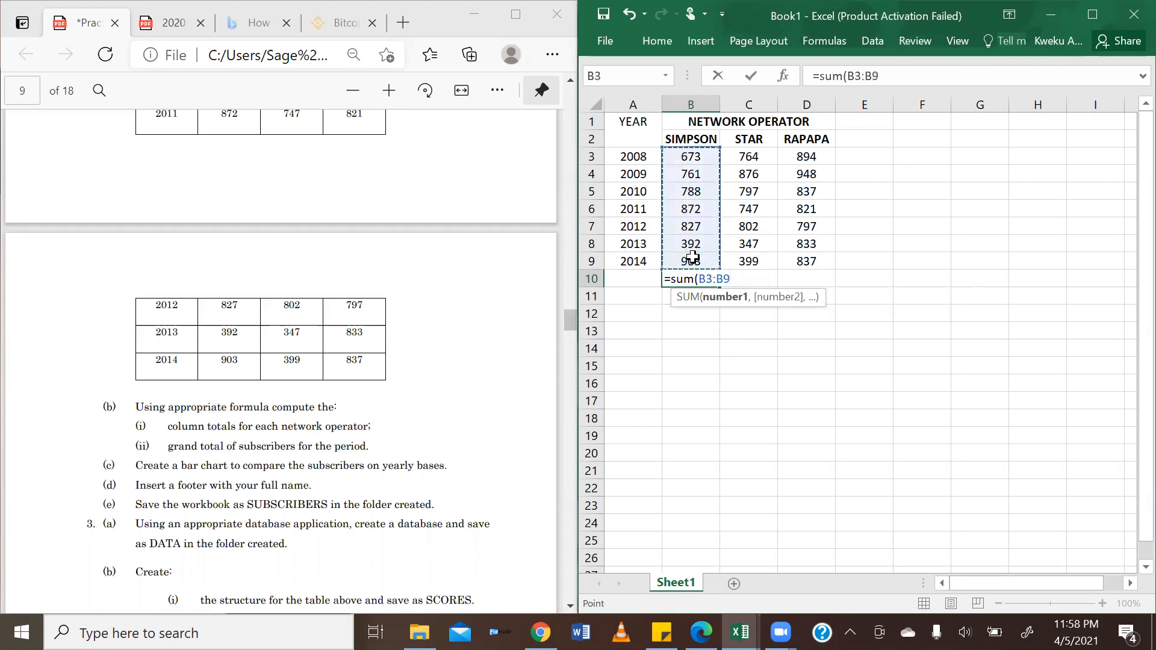
{"action": "type", "text": ")"}
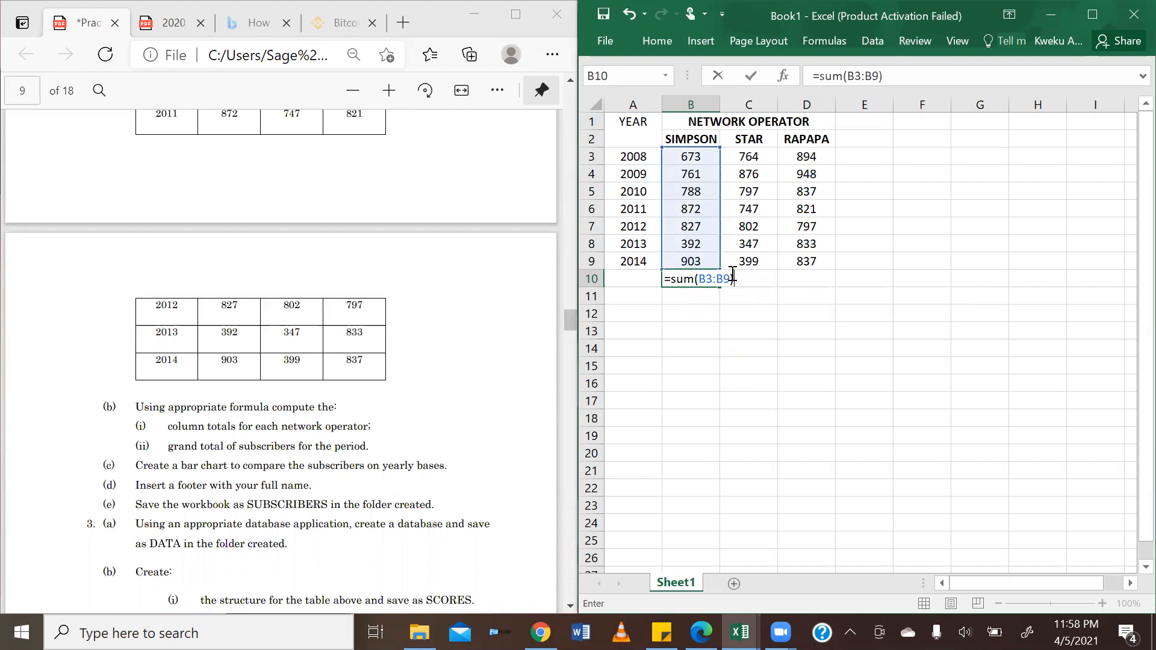
{"action": "key", "text": "Return"}
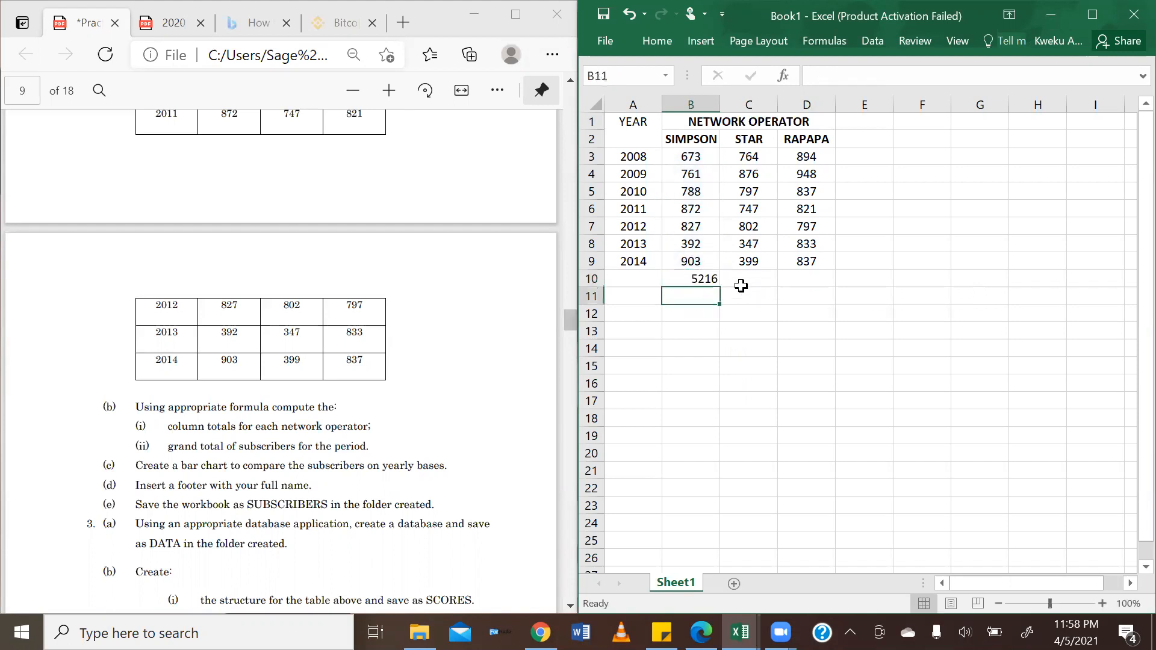
- Compute the STAR column total in cell C10 by summing the range C3:C9
{"action": "left_click", "coordinate": [741, 277]}
{"action": "type", "text": "="}
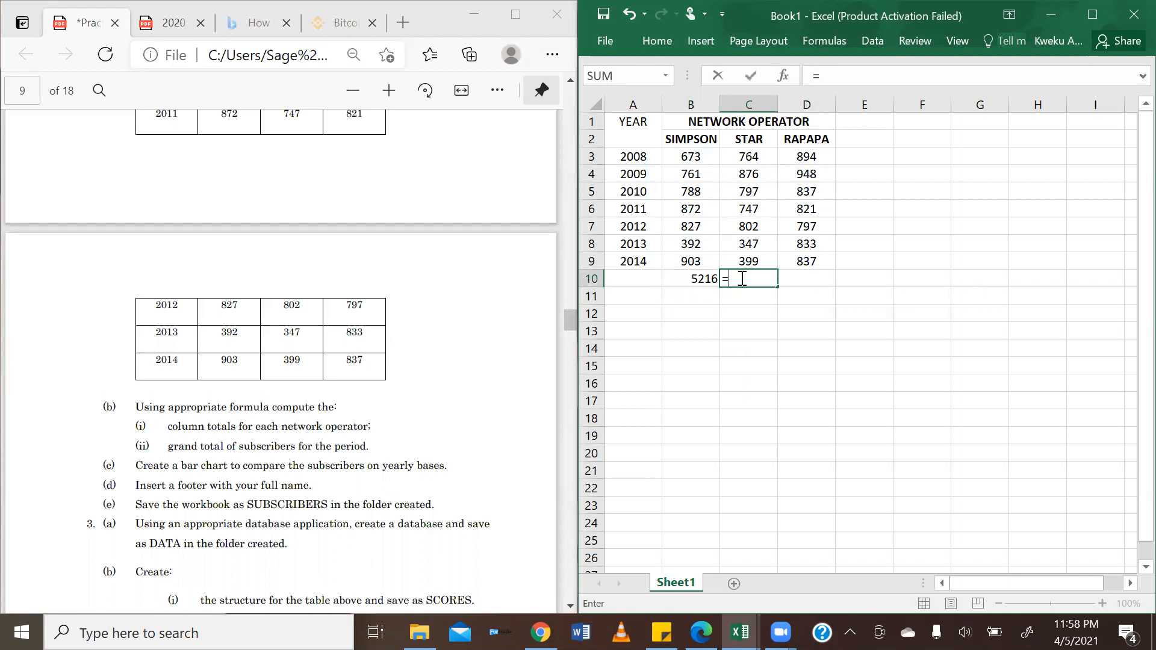
{"action": "type", "text": "sum"}
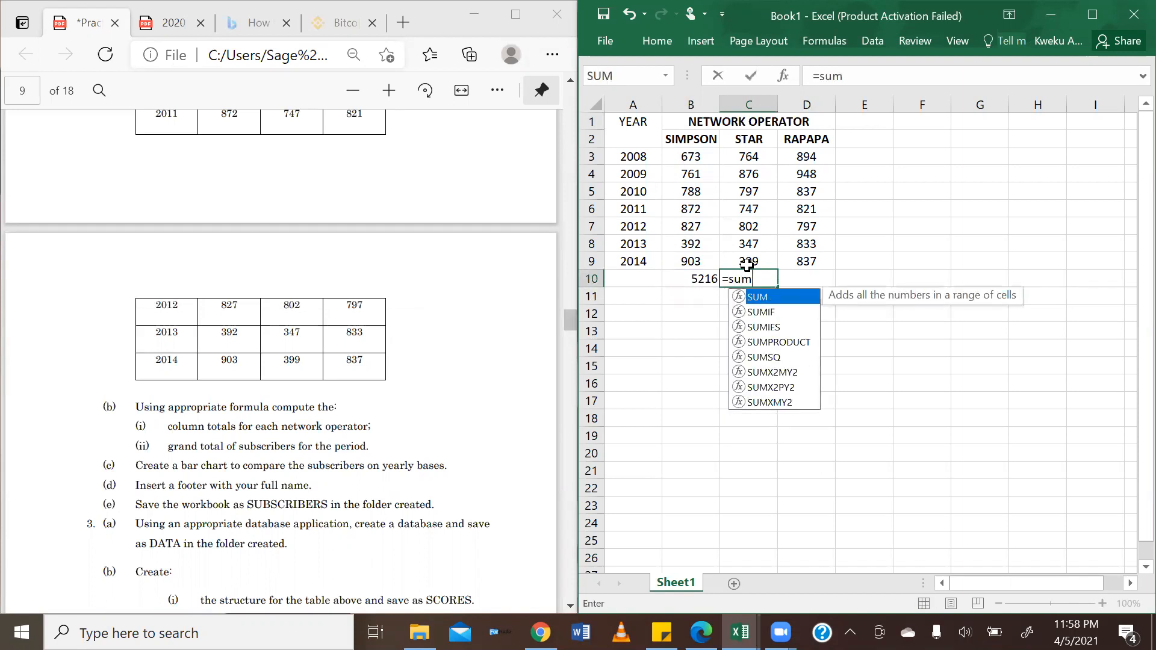
{"action": "type", "text": "("}
{"action": "left_click_drag", "start_coordinate": [762, 161], "coordinate": [755, 255]}
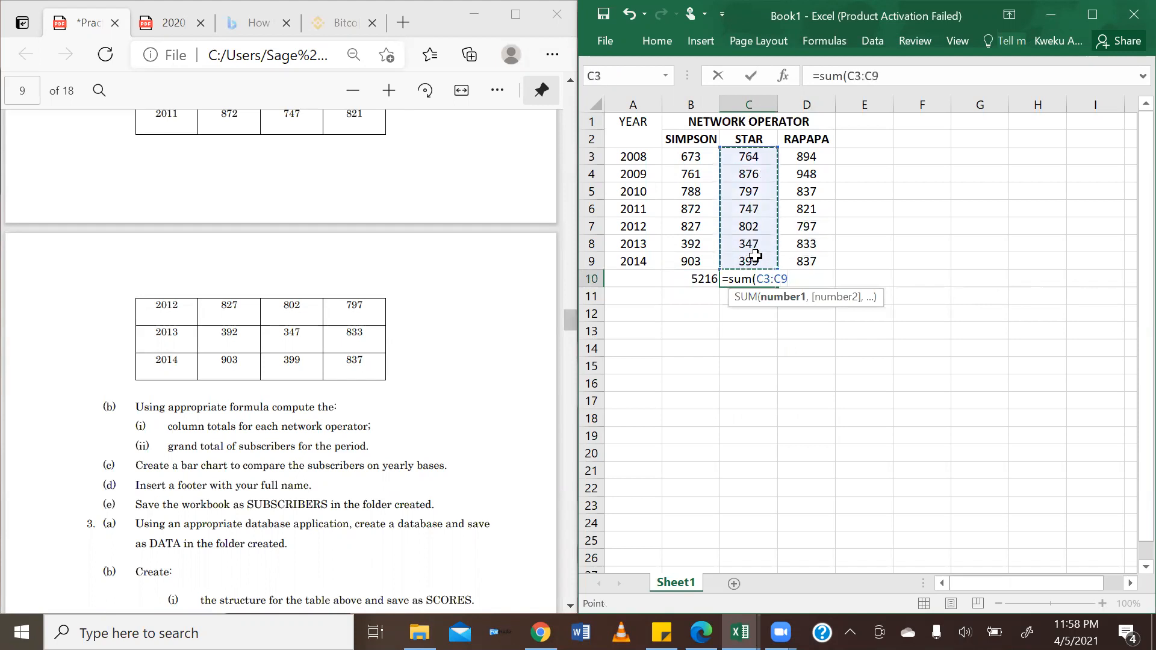
{"action": "key", "text": "Return"}
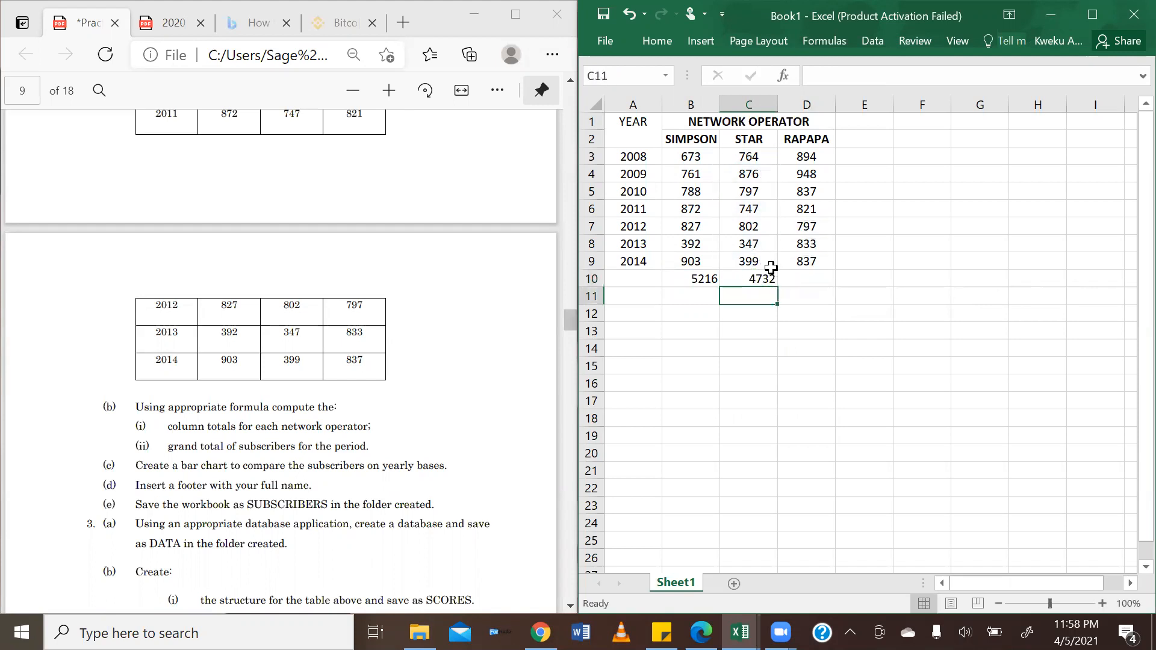
- Compute the RAPAPA column total in cell D10 with the formula =sum(D3:D9)
{"action": "left_click", "coordinate": [800, 279]}
{"action": "type", "text": "=sum"}
{"action": "left_click_drag", "start_coordinate": [809, 156], "coordinate": [812, 195]}
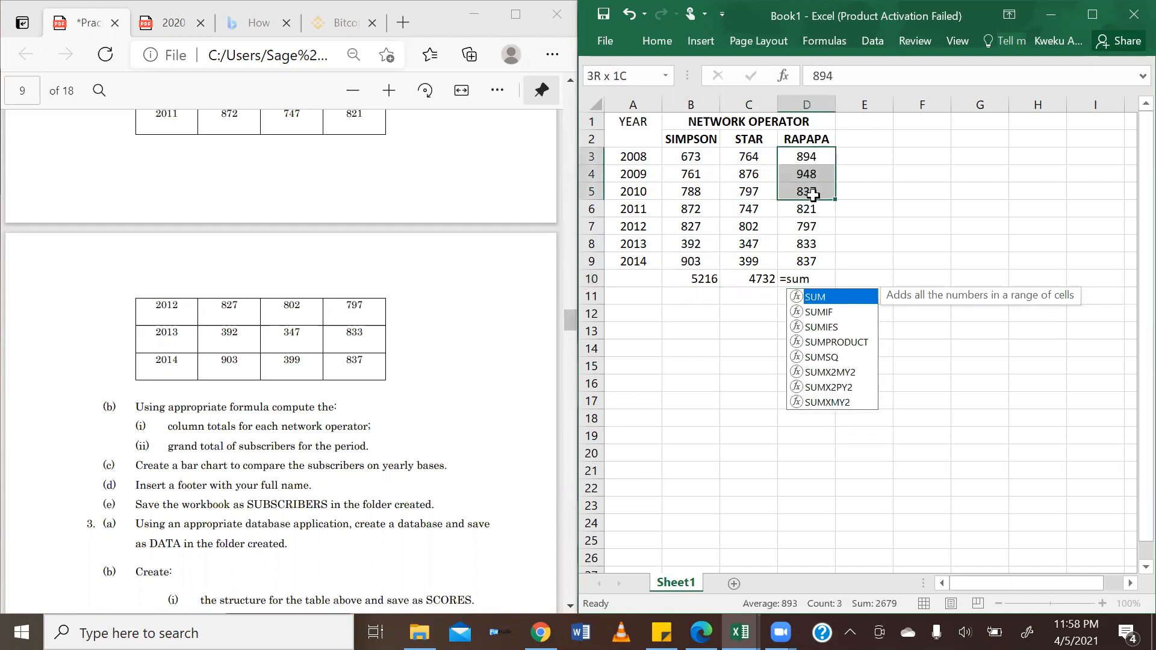
{"action": "double_click", "coordinate": [820, 279]}
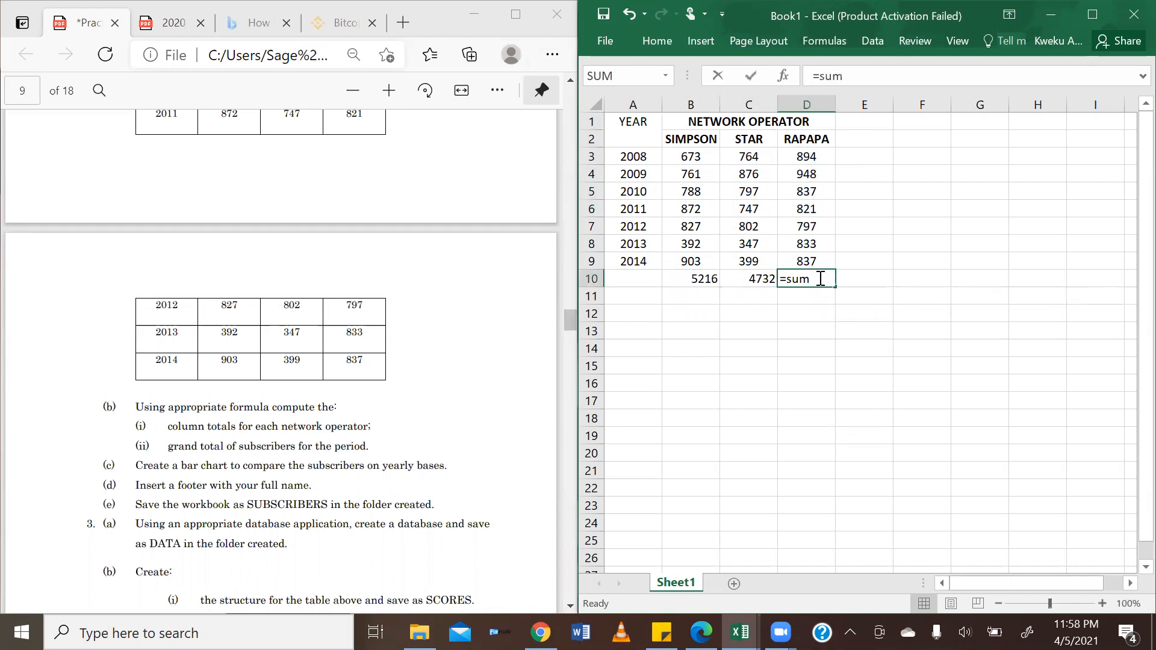
{"action": "type", "text": "("}
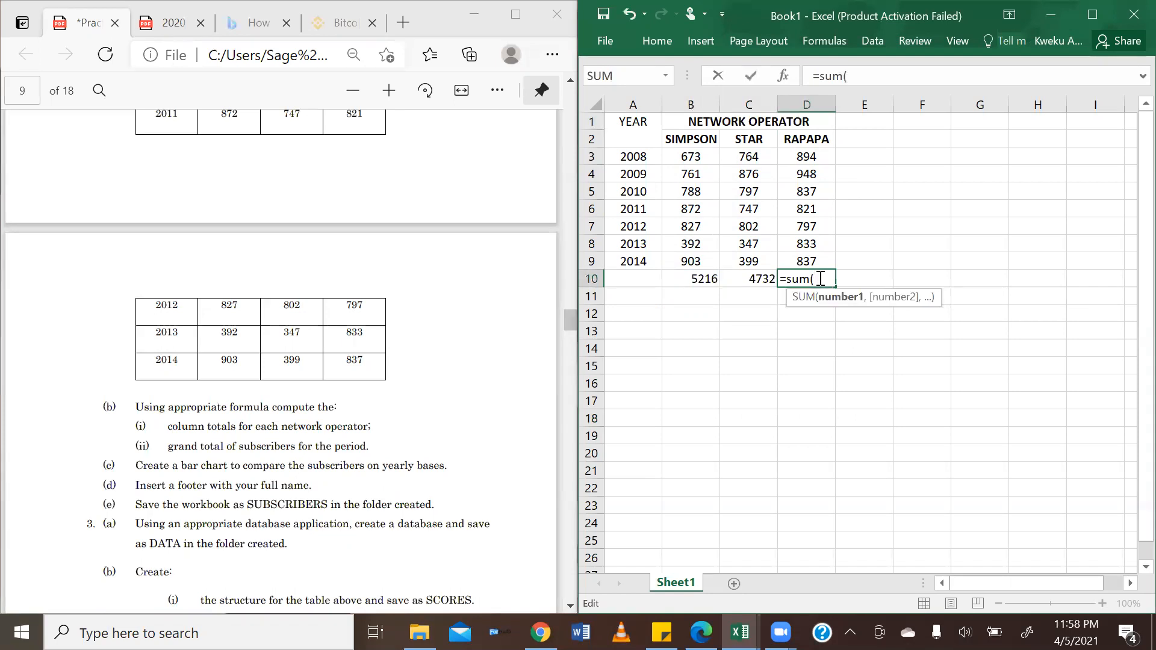
{"action": "left_click_drag", "start_coordinate": [810, 158], "coordinate": [814, 256]}
{"action": "type", "text": ")"}
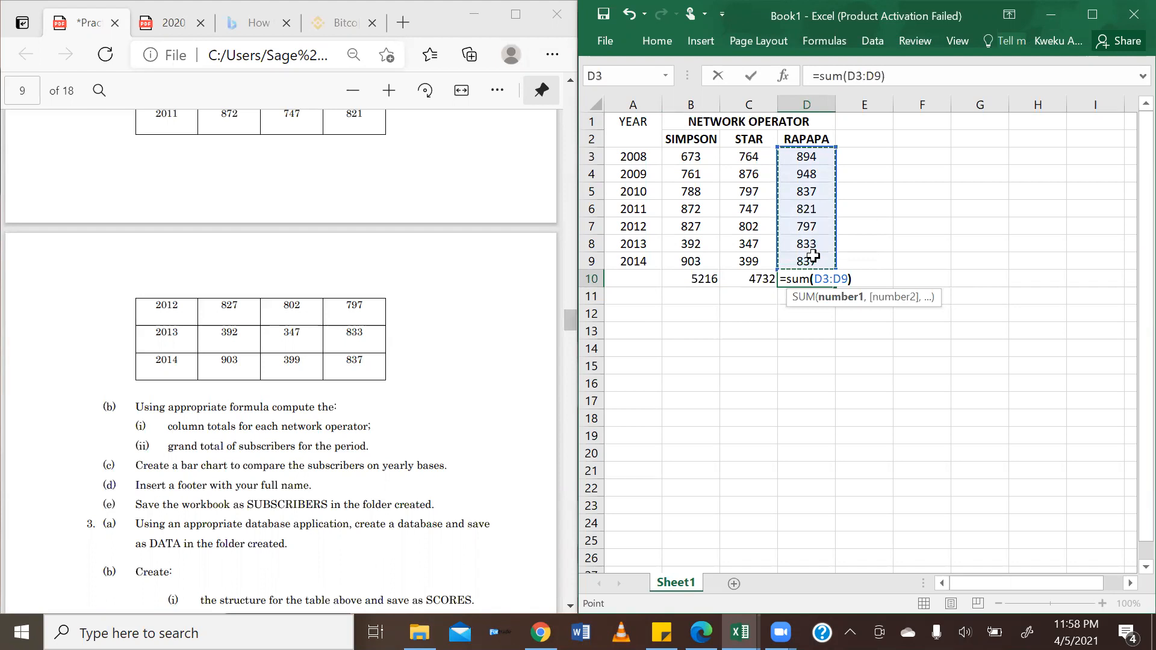
{"action": "key", "text": "Return"}
- Center the three column totals in cells B10 to D10 horizontally
{"action": "left_click_drag", "start_coordinate": [699, 280], "coordinate": [798, 277]}
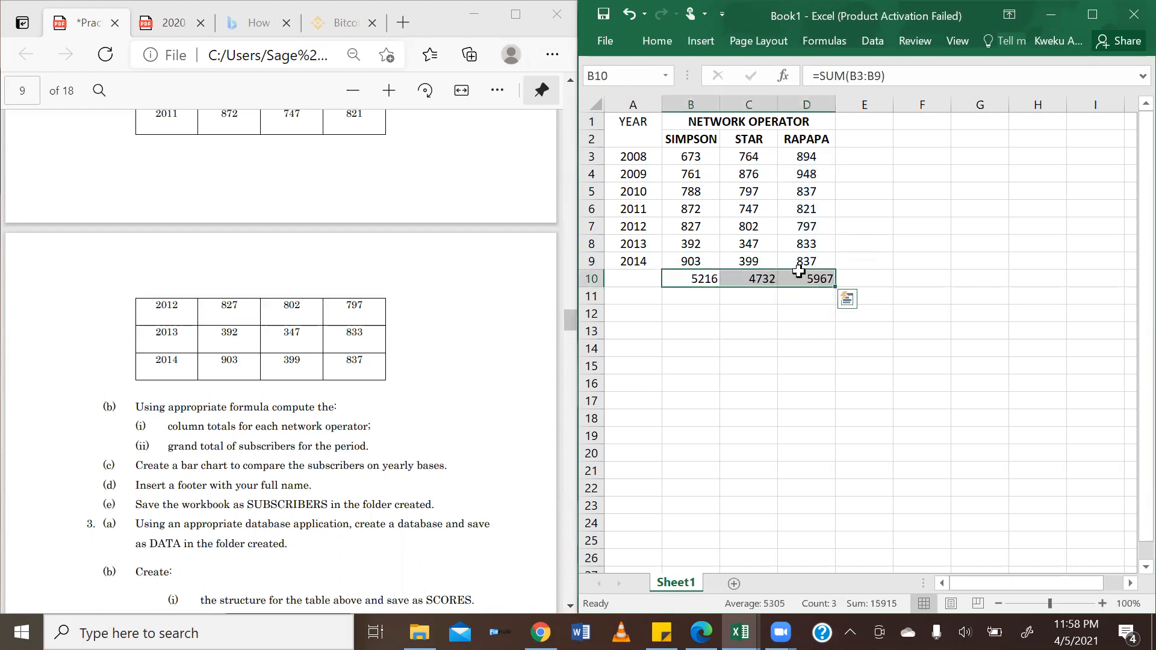
{"action": "left_click", "coordinate": [658, 43]}
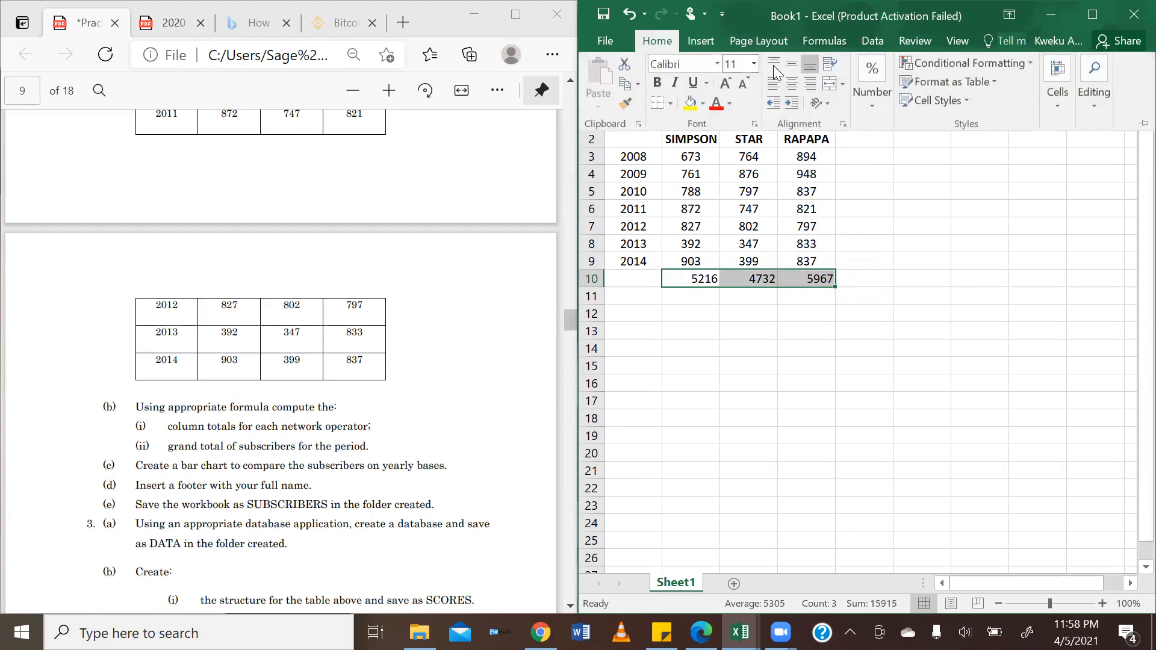
{"action": "left_click", "coordinate": [792, 85]}
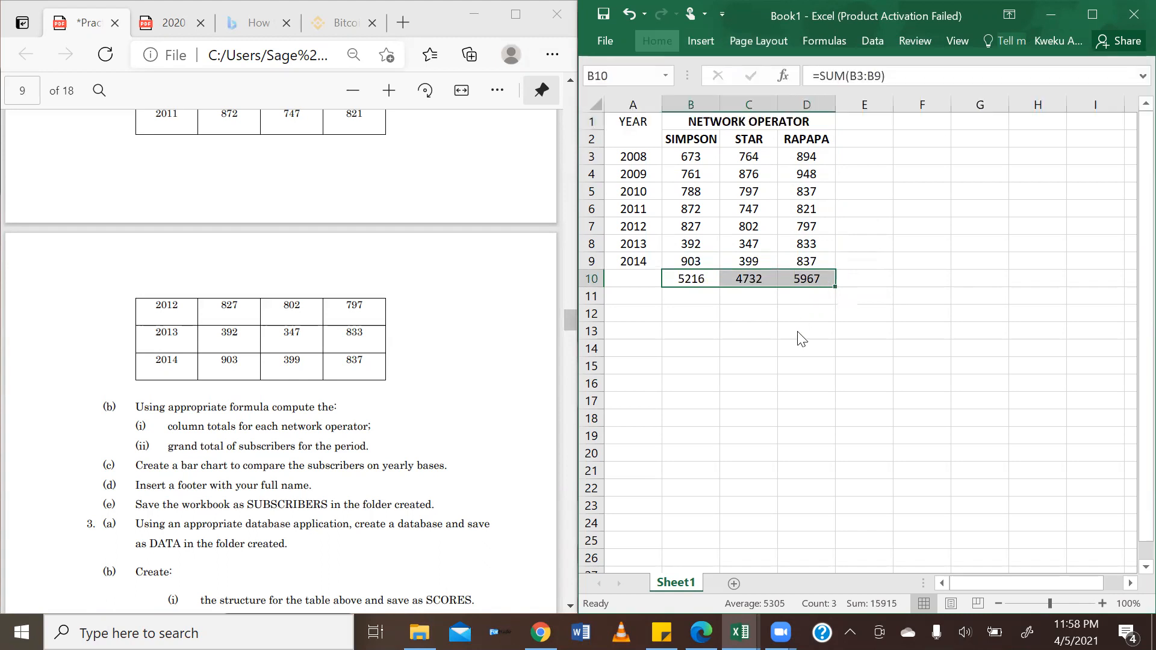
- Label the totals row by entering Totals in cell A10
{"action": "left_click", "coordinate": [643, 281]}
{"action": "type", "text": "Co"}
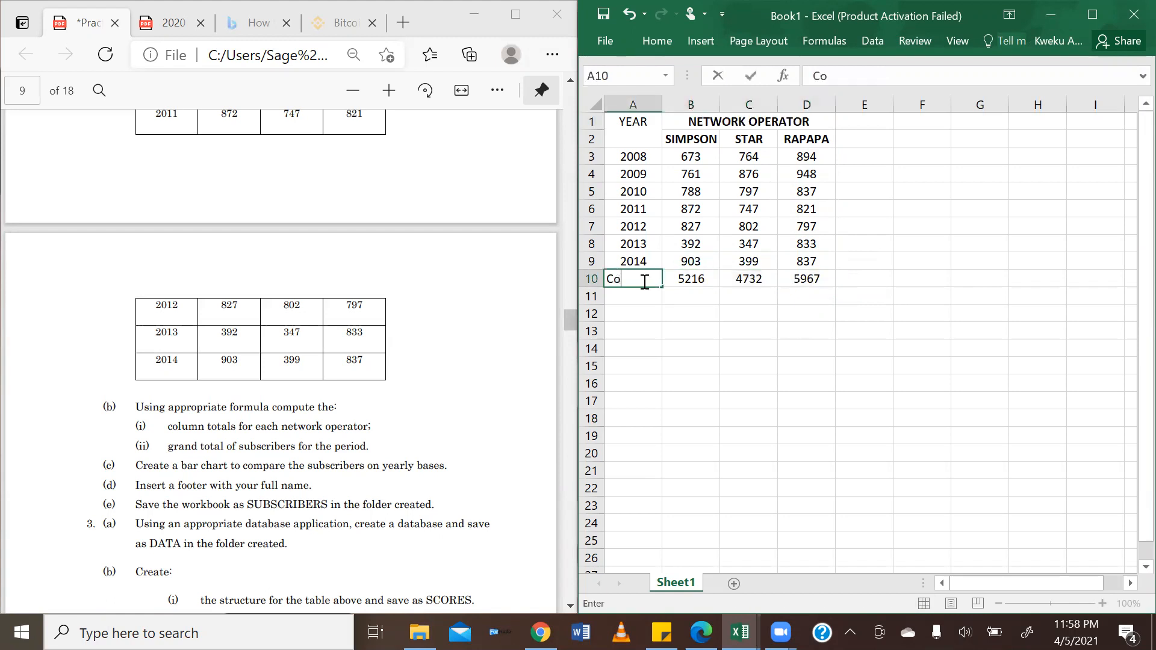
{"action": "type", "text": "lumn TotaL"}
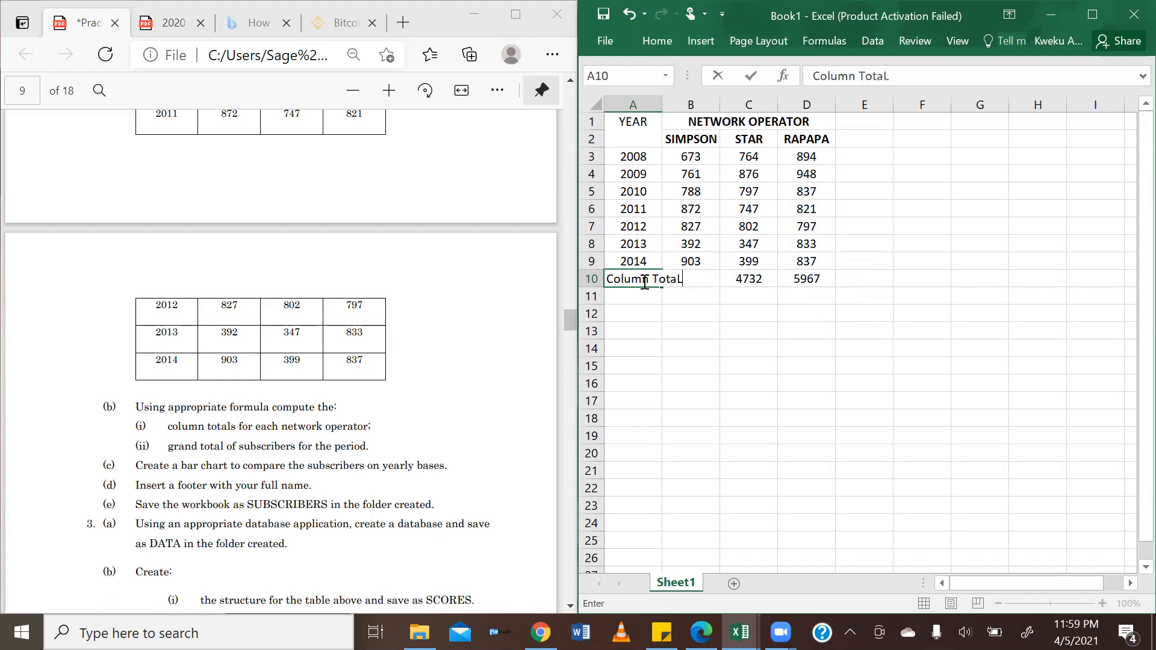
{"action": "key", "text": "BackSpace"}
{"action": "key", "text": "BackSpace"}
{"action": "key", "text": "BackSpace"}
{"action": "key", "text": "BackSpace"}
{"action": "key", "text": "BackSpace"}
{"action": "key", "text": "BackSpace"}
{"action": "key", "text": "BackSpace"}
{"action": "key", "text": "BackSpace"}
{"action": "key", "text": "BackSpace"}
{"action": "key", "text": "BackSpace"}
{"action": "key", "text": "BackSpace"}
{"action": "type", "text": "tOTAL"}
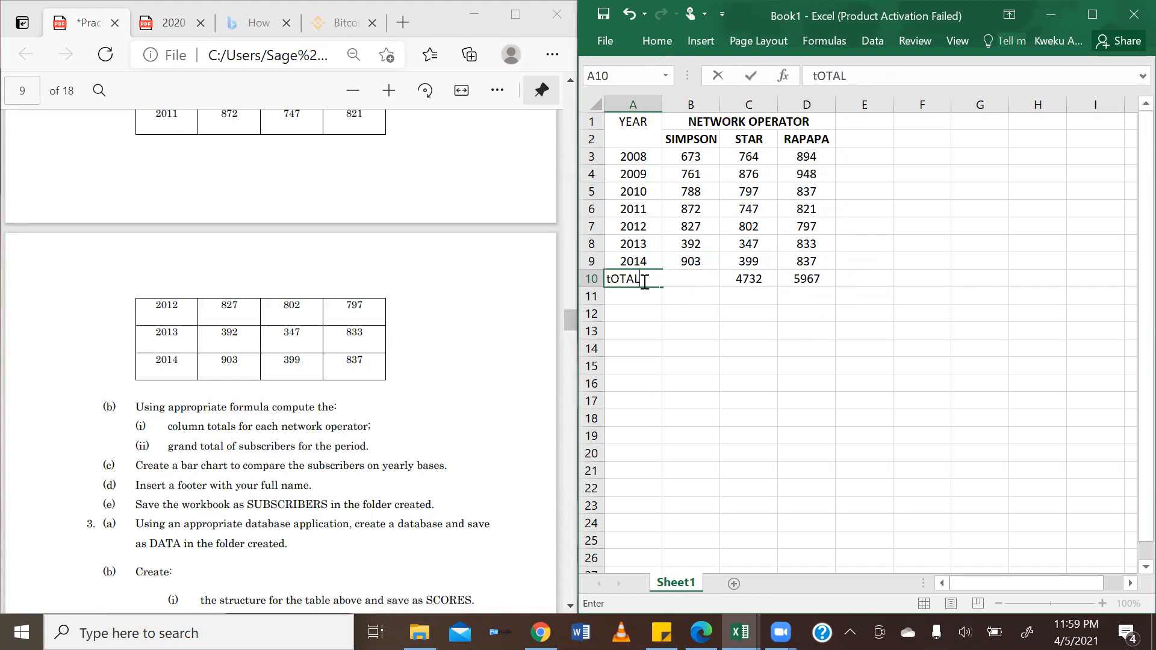
{"action": "key", "text": "BackSpace"}
{"action": "key", "text": "BackSpace"}
{"action": "key", "text": "BackSpace"}
{"action": "key", "text": "BackSpace"}
{"action": "key", "text": "BackSpace"}
{"action": "key", "text": "BackSpace"}
{"action": "type", "text": "Totals"}
{"action": "left_click", "coordinate": [749, 401]}
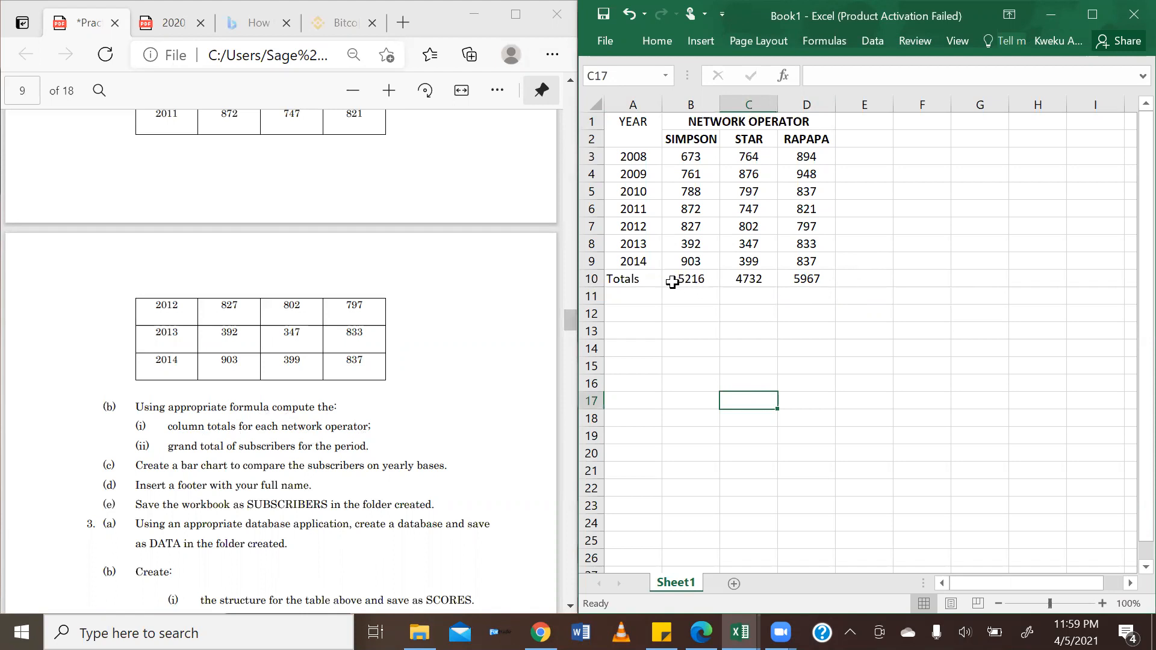
{"action": "left_click_drag", "start_coordinate": [671, 280], "coordinate": [813, 275]}
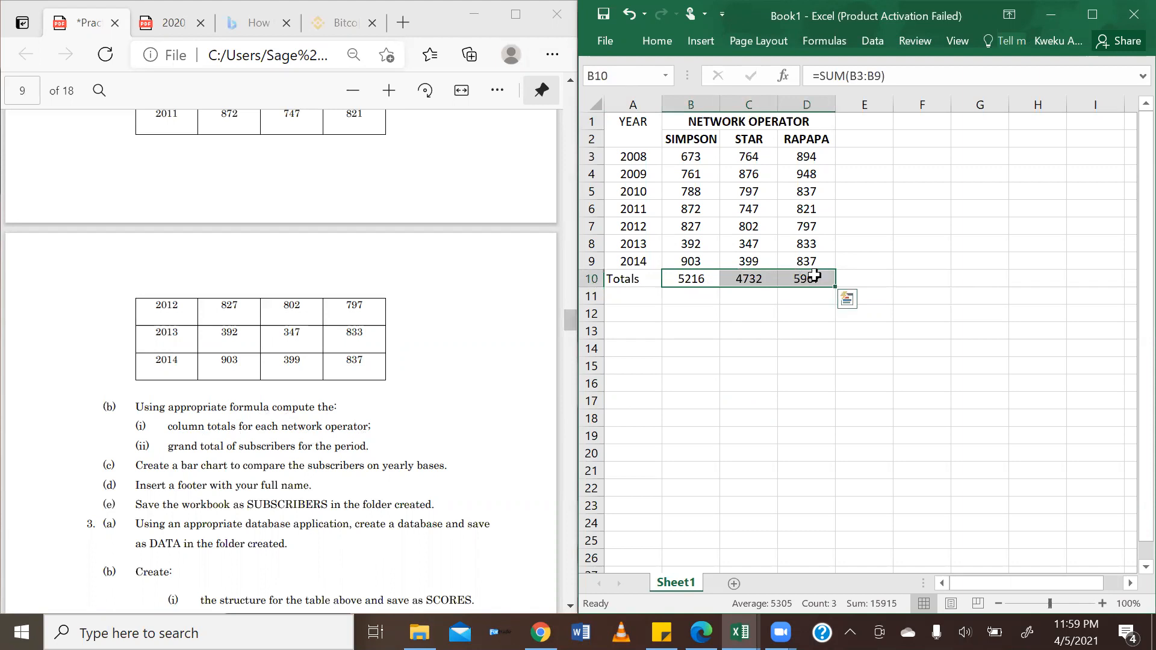
{"action": "left_click", "coordinate": [866, 282]}
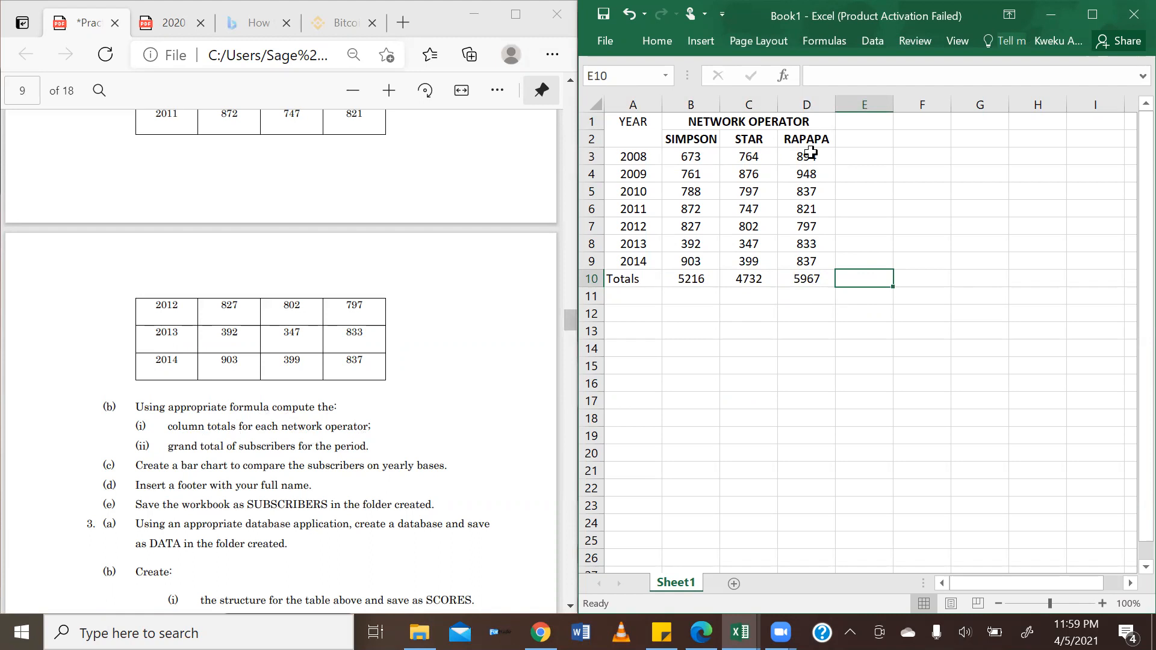
{"action": "left_click", "coordinate": [867, 161]}
{"action": "left_click", "coordinate": [860, 173]}
{"action": "left_click", "coordinate": [860, 191]}
{"action": "left_click", "coordinate": [856, 280]}
{"action": "left_click", "coordinate": [856, 154]}
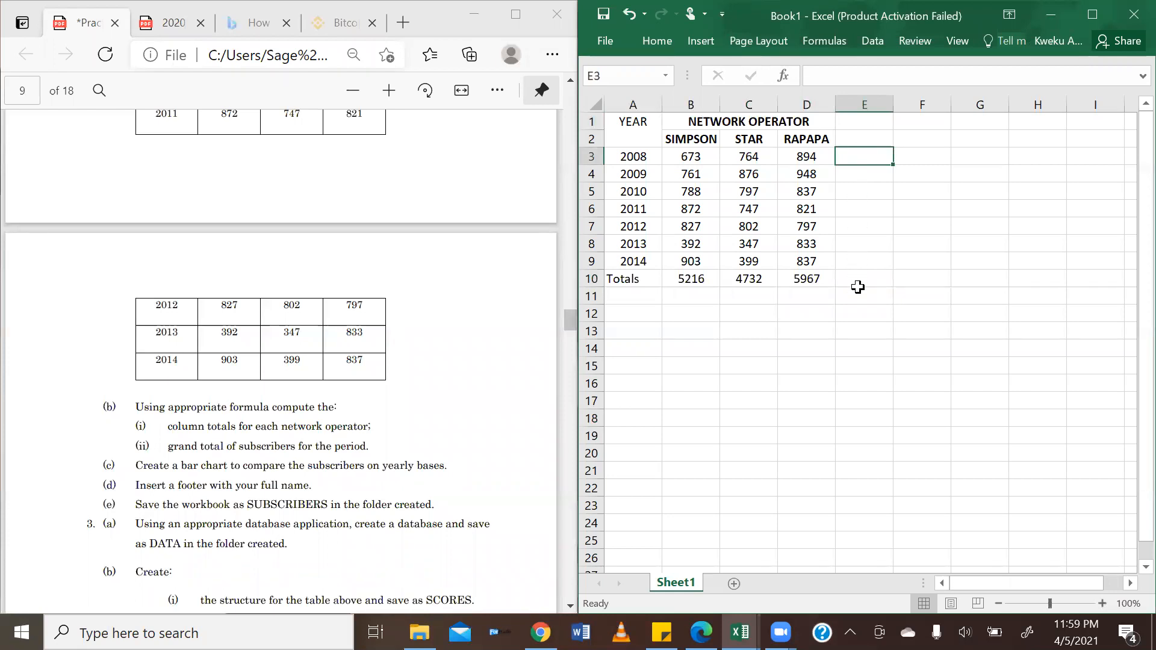
{"action": "left_click", "coordinate": [857, 289]}
- Enter the heading Totals in cell E2, beside the RAPAPA heading
{"action": "left_click", "coordinate": [865, 138]}
{"action": "type", "text": "Totals"}
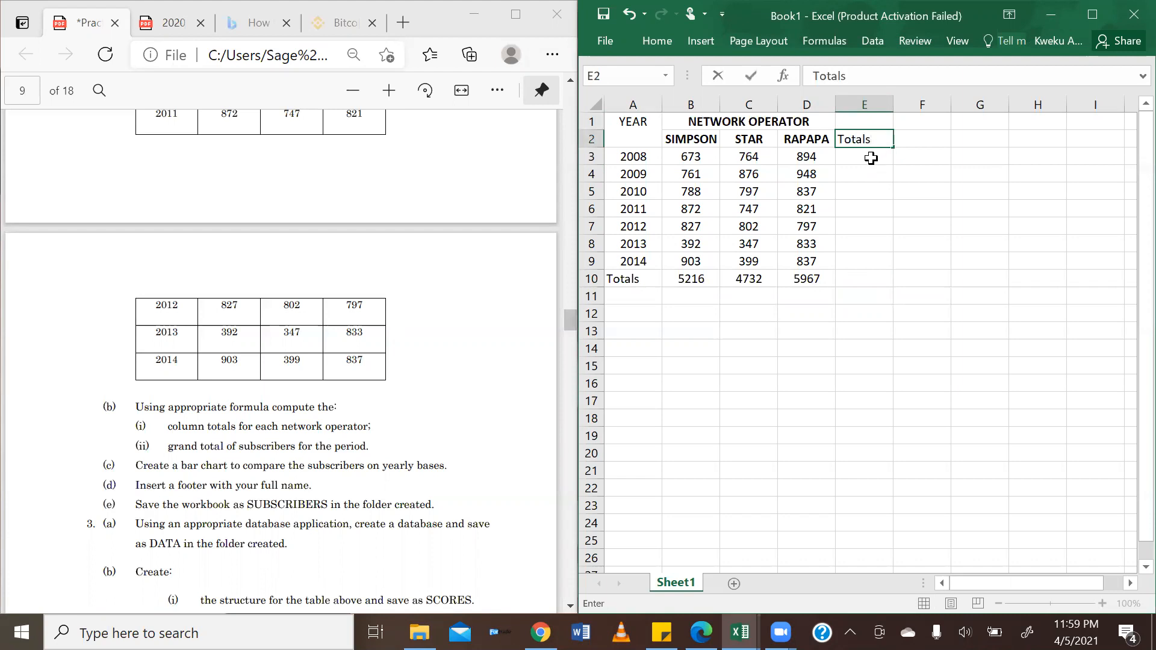
{"action": "key", "text": "Return"}
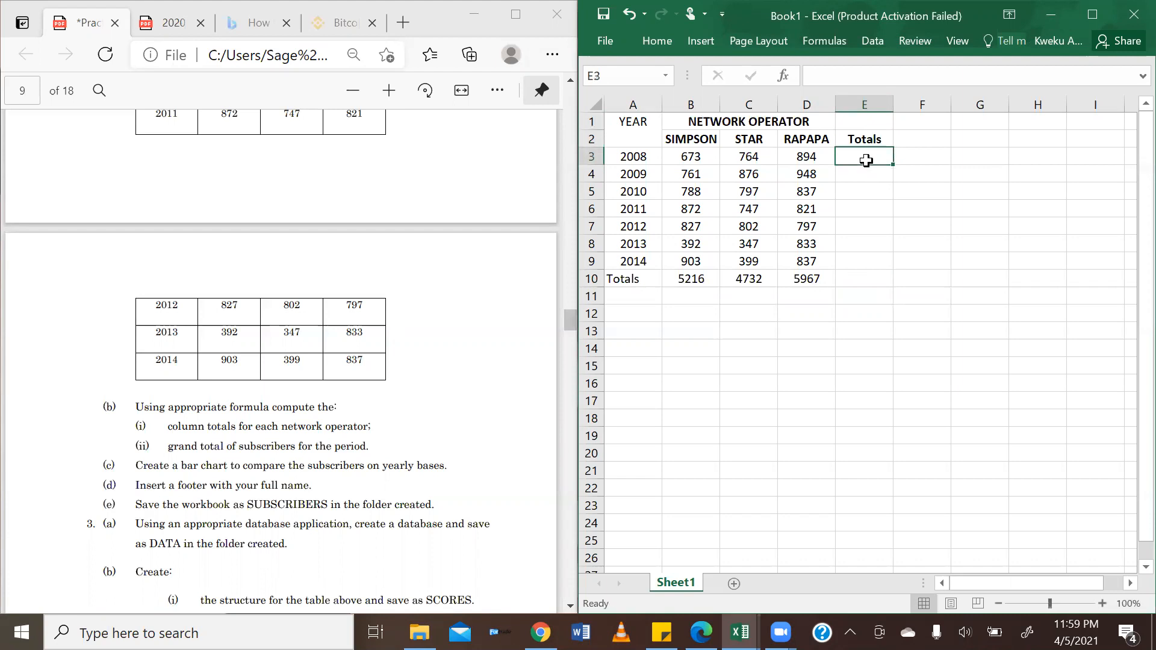
- Compute the 2008 row total in cell E3 with the formula =Sum(B3:D3)
{"action": "type", "text": "=Sum"}
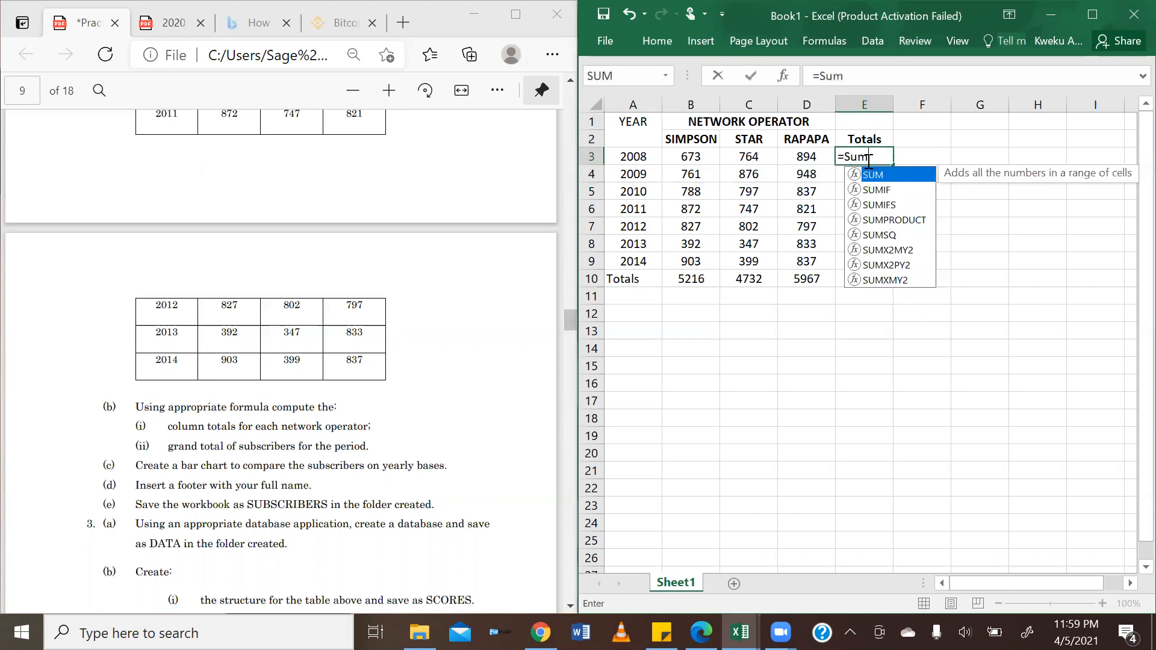
{"action": "type", "text": "("}
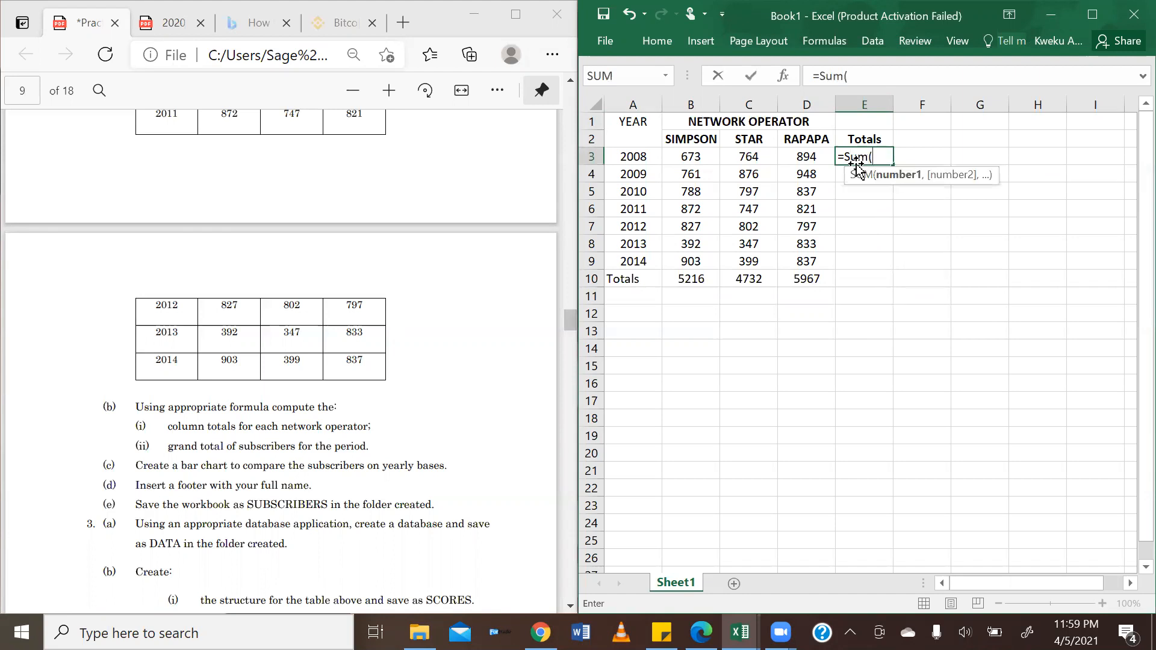
{"action": "left_click_drag", "start_coordinate": [692, 156], "coordinate": [808, 152]}
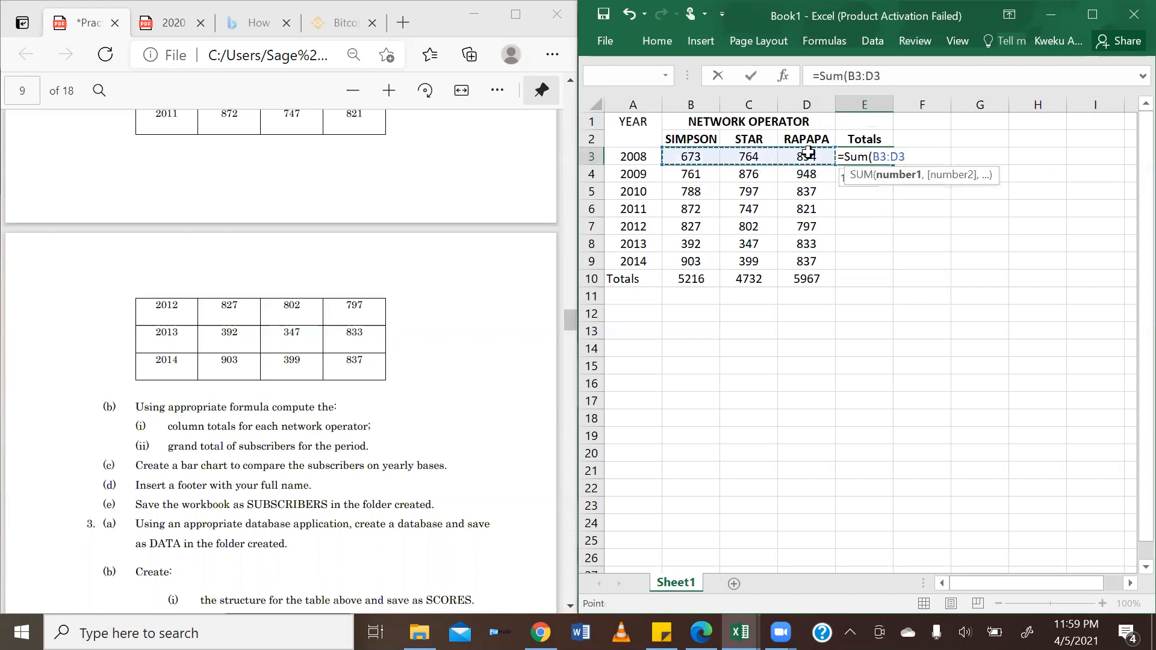
{"action": "type", "text": ")"}
{"action": "key", "text": "Return"}
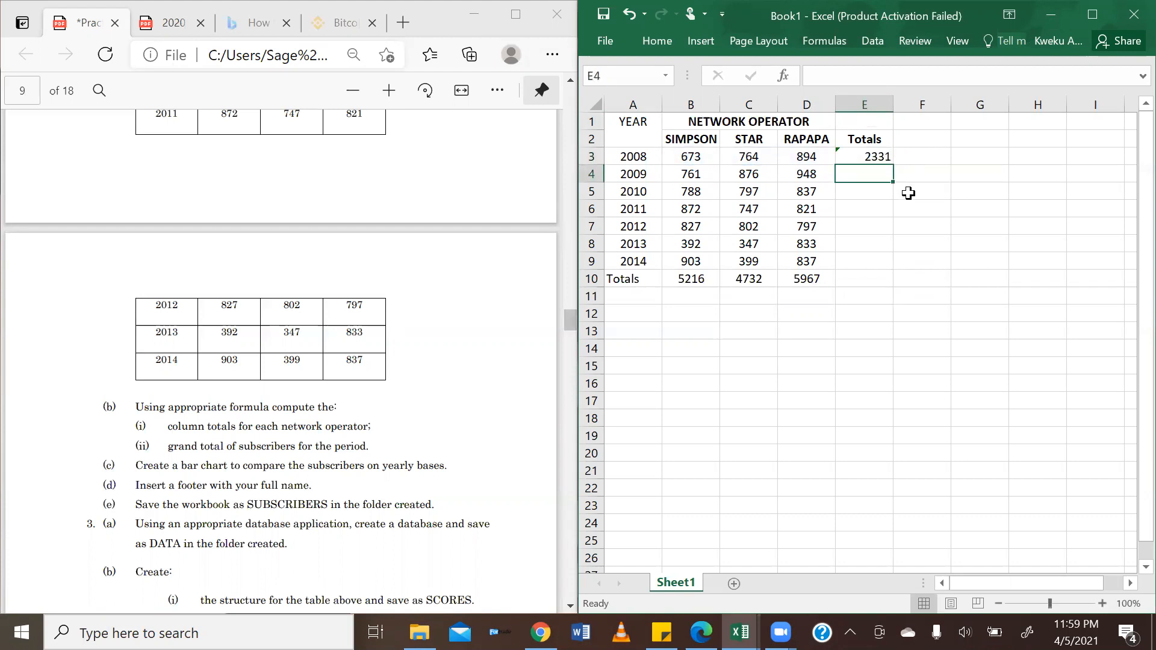
- Fill the row total formula from cell E3 down to E9 for the years 2009 to 2014
{"action": "left_click", "coordinate": [877, 156]}
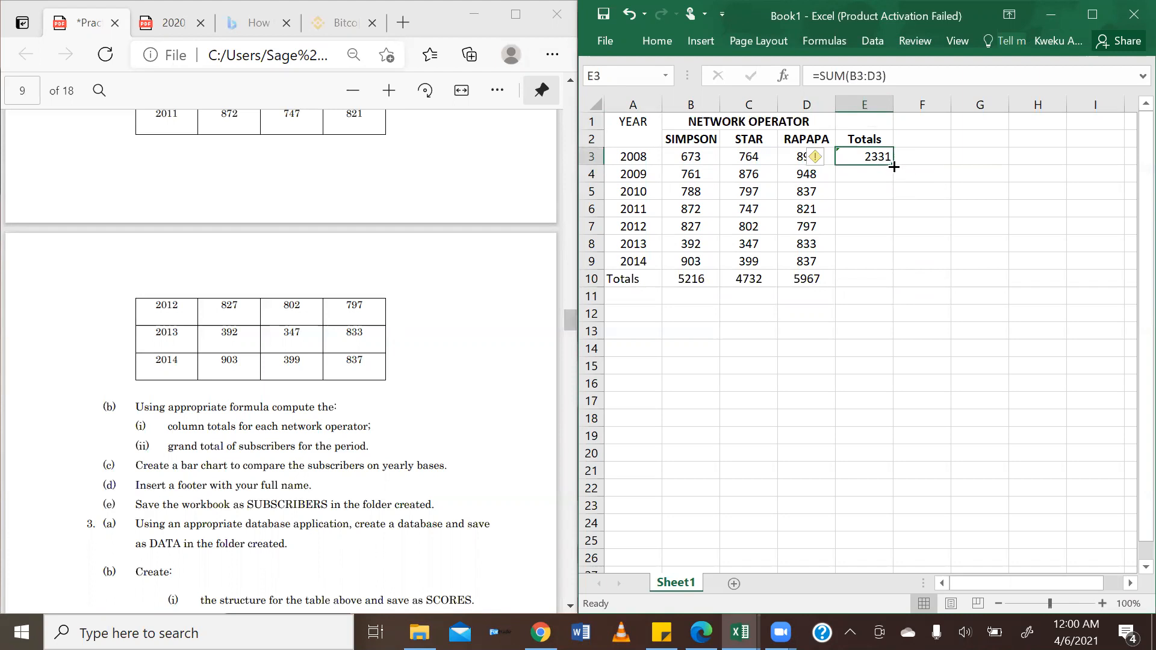
{"action": "left_click_drag", "start_coordinate": [892, 163], "coordinate": [893, 268]}
{"action": "left_click", "coordinate": [891, 291]}
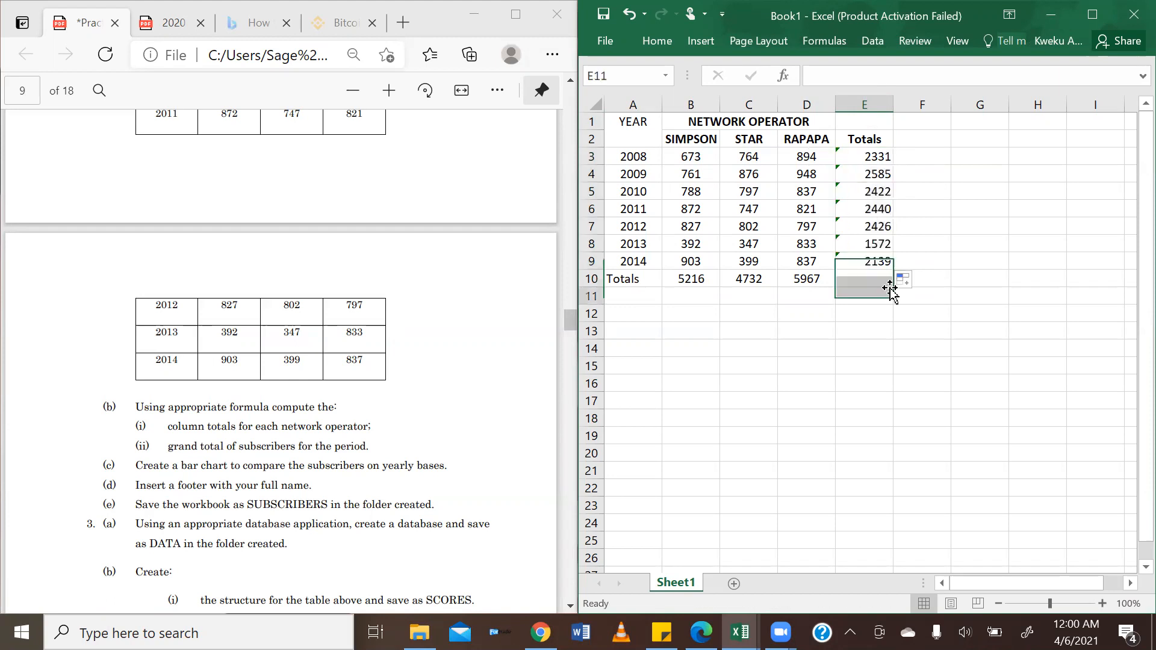
- Compute the grand total of subscribers in cell E10 with the formula =Sum(E3:E9)
{"action": "double_click", "coordinate": [874, 278]}
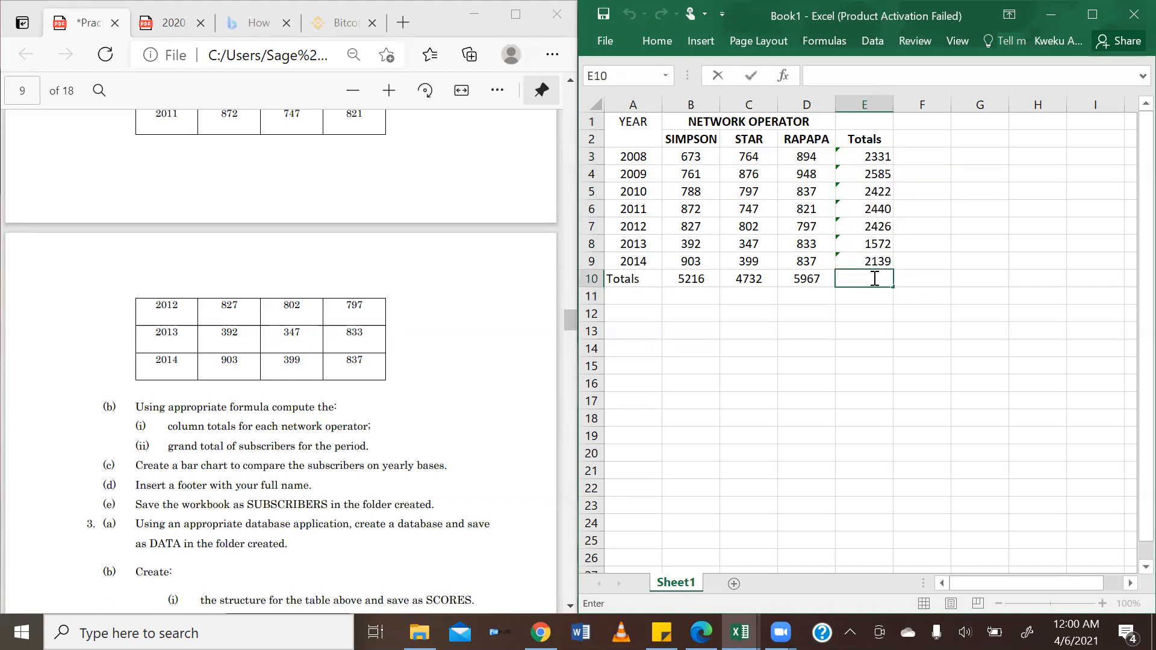
{"action": "type", "text": "=Sum"}
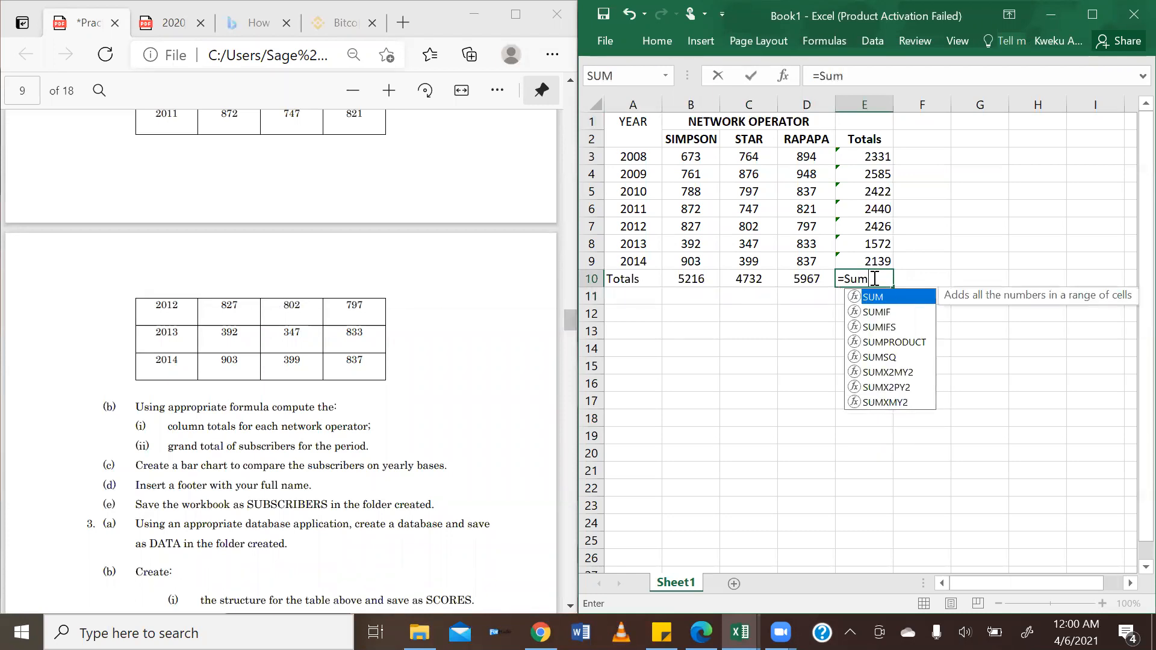
{"action": "type", "text": "("}
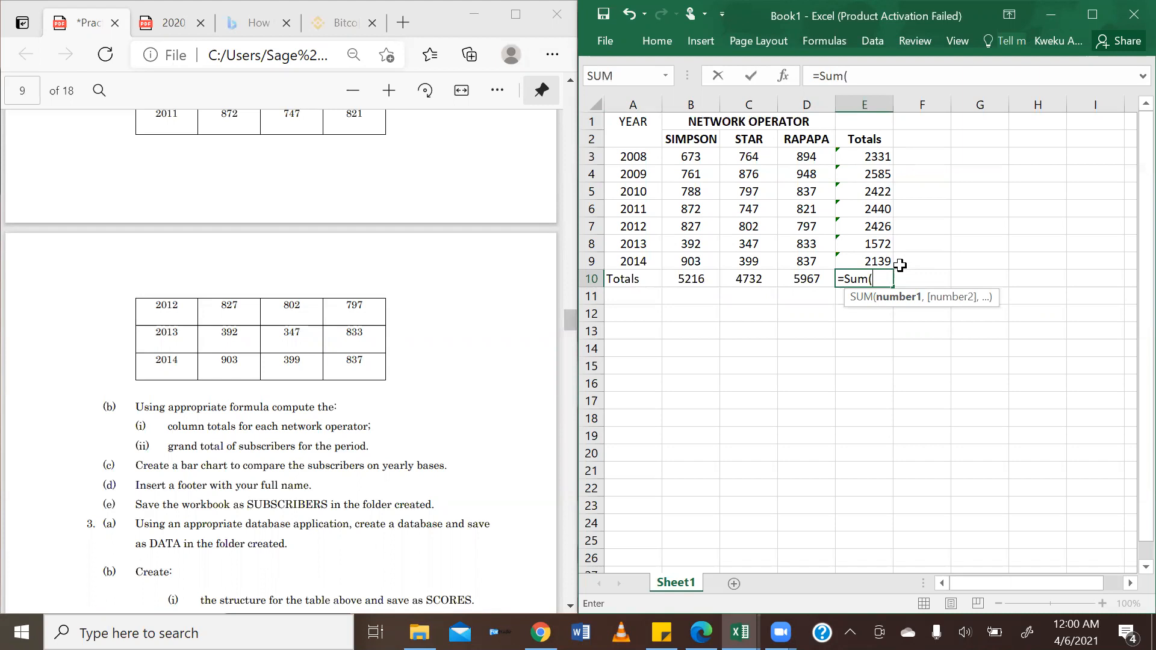
{"action": "left_click_drag", "start_coordinate": [877, 158], "coordinate": [879, 255]}
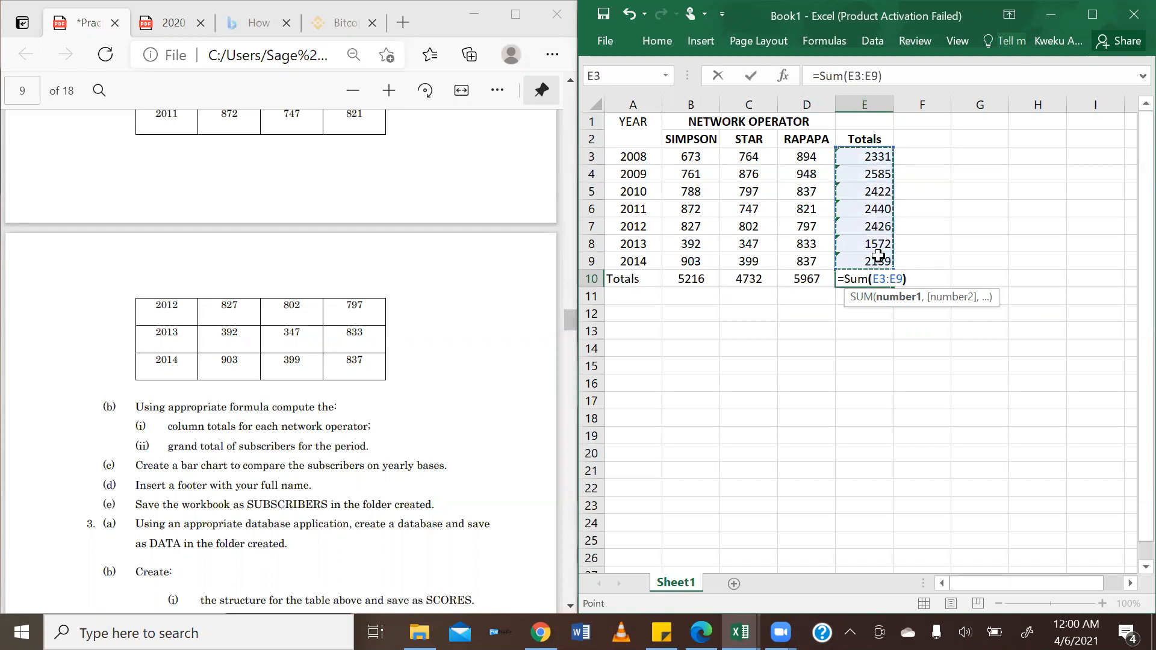
{"action": "key", "text": "Return"}
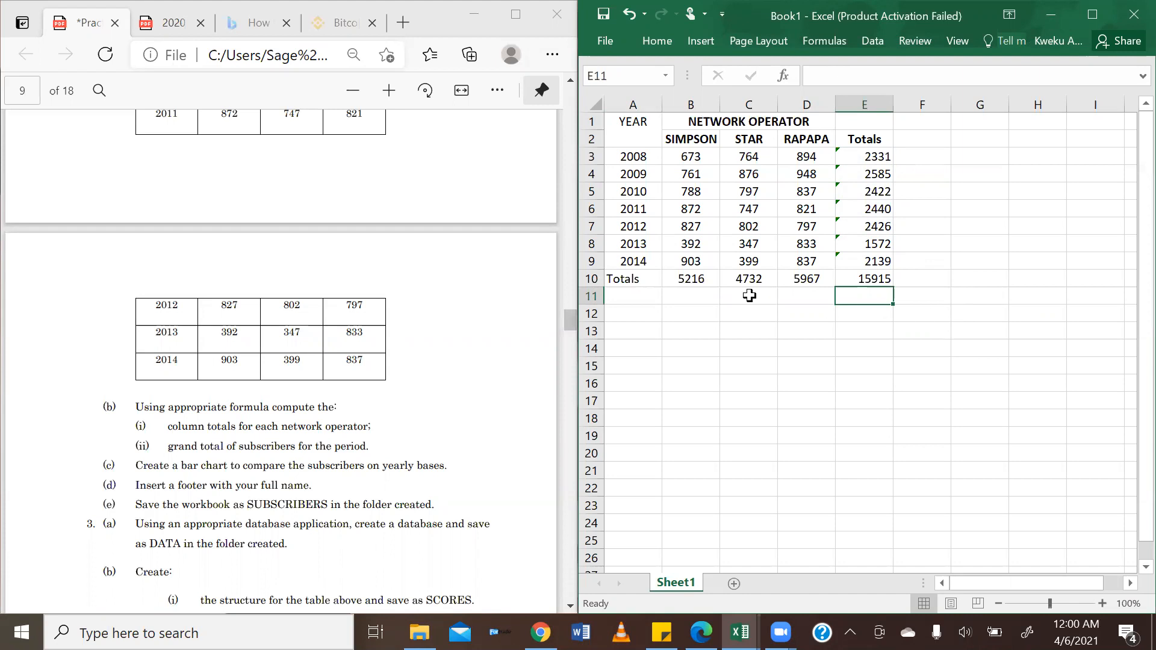
- Cross-check the grand total by summing the three operator totals in cell E11 with =sum(B10:D10)
{"action": "left_click", "coordinate": [690, 277]}
{"action": "left_click_drag", "start_coordinate": [690, 276], "coordinate": [807, 278]}
{"action": "left_click", "coordinate": [856, 277]}
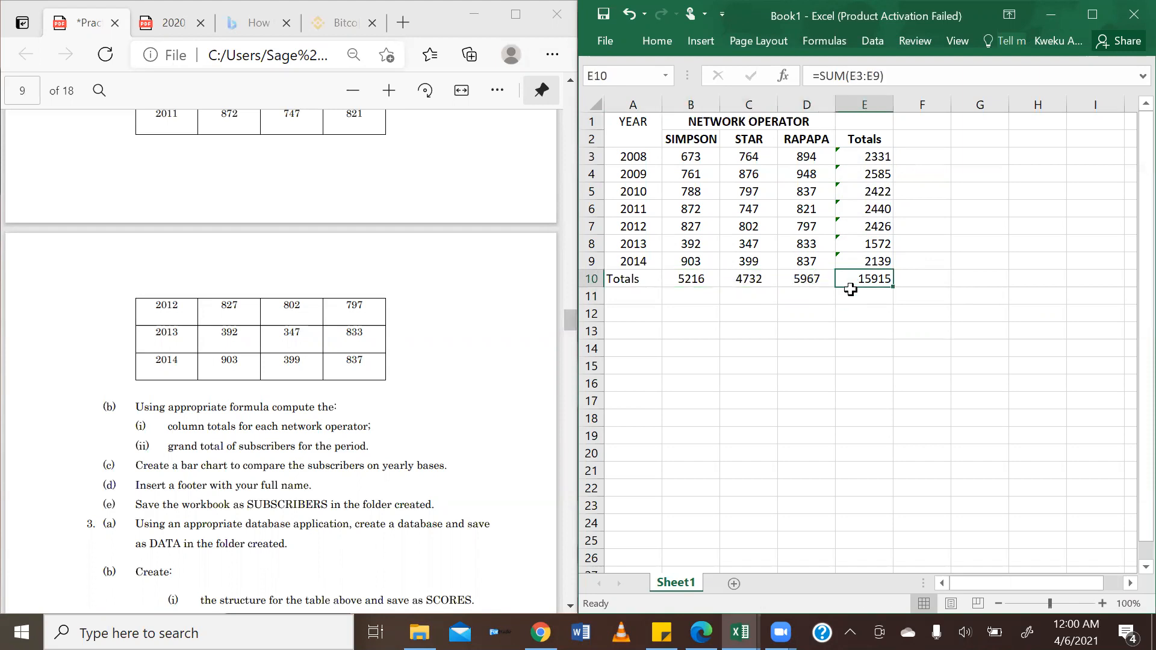
{"action": "left_click", "coordinate": [849, 293]}
{"action": "type", "text": "=su"}
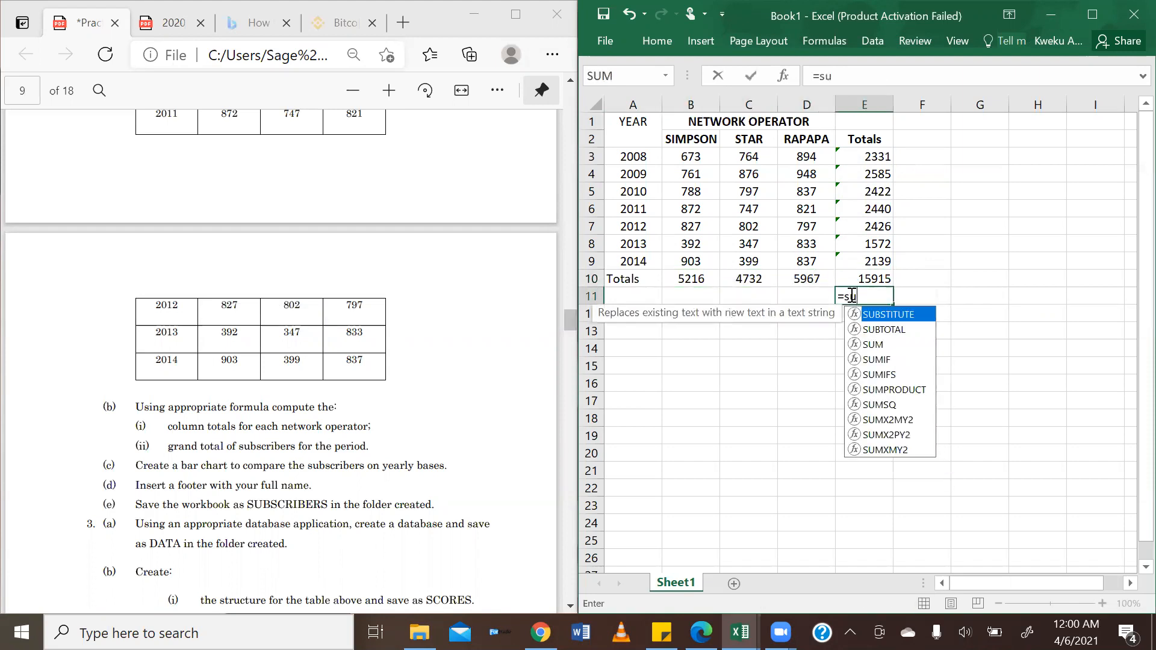
{"action": "type", "text": "m("}
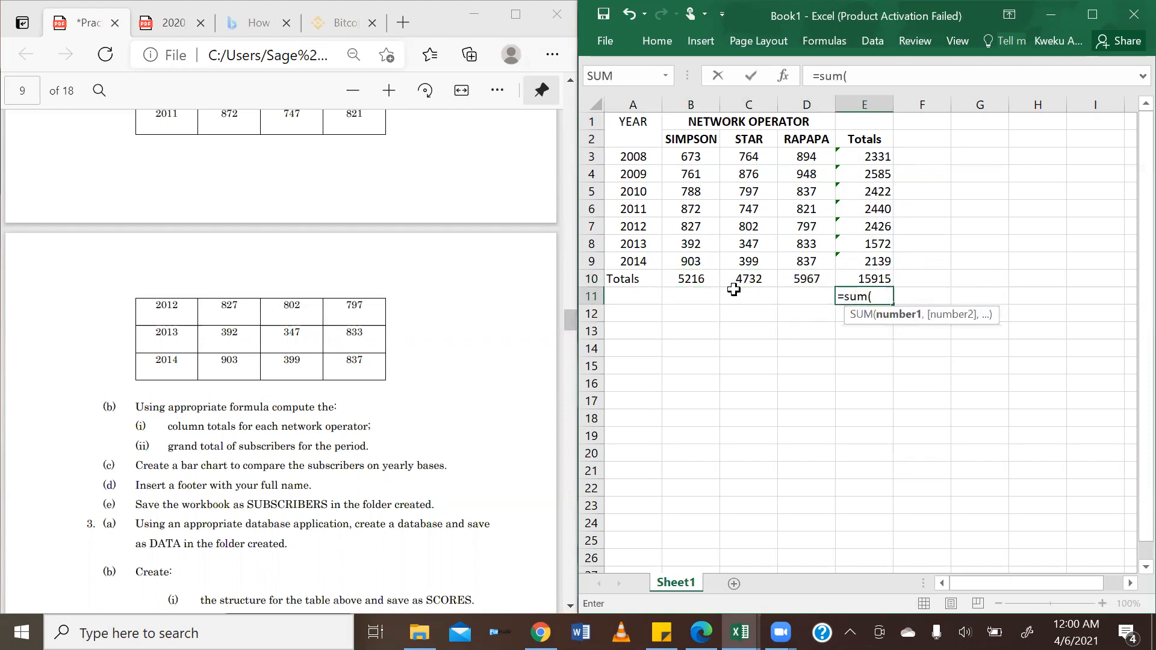
{"action": "left_click_drag", "start_coordinate": [686, 277], "coordinate": [792, 277]}
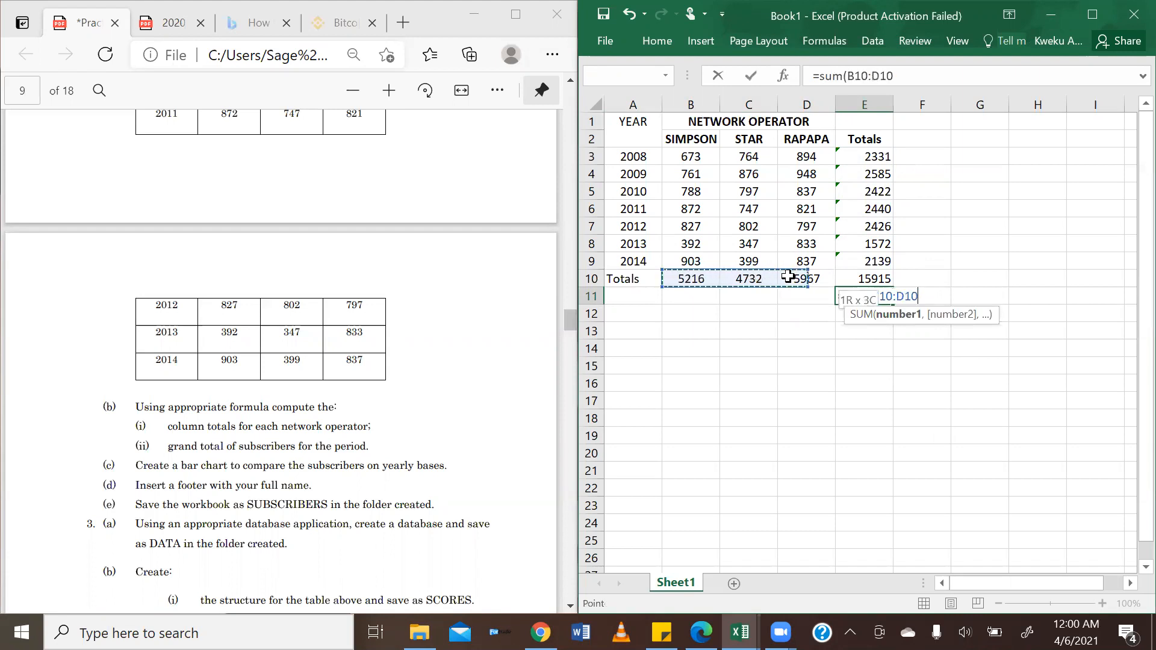
{"action": "key", "text": "Return"}
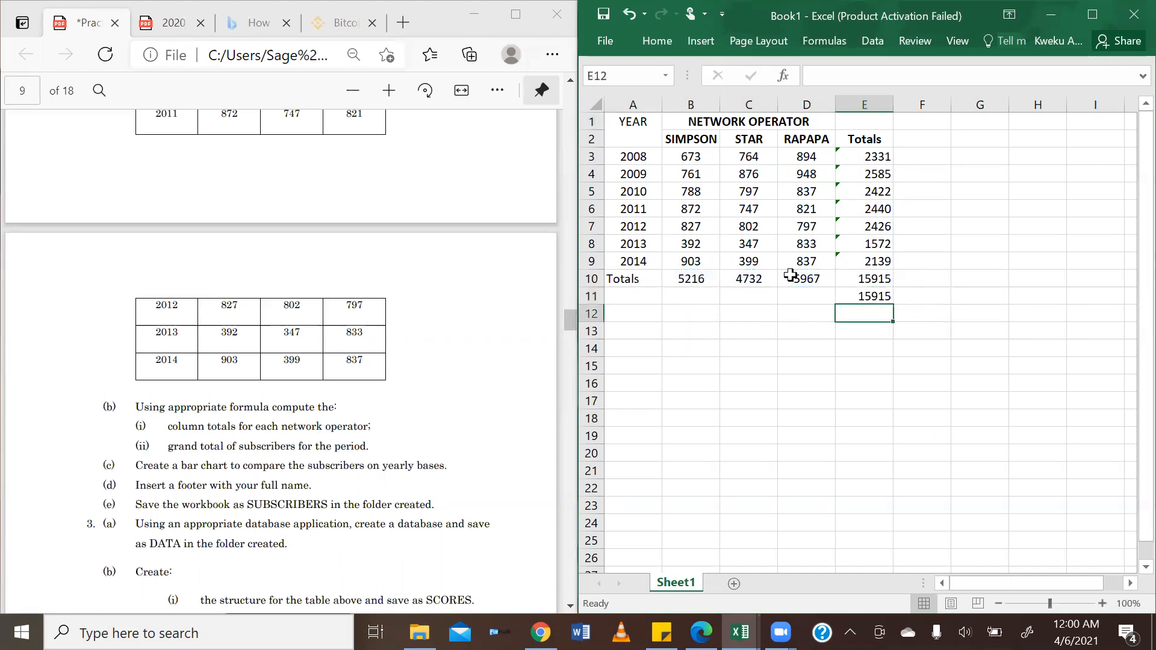
- Clear the cross-check formula from cell E11
{"action": "left_click", "coordinate": [863, 325]}
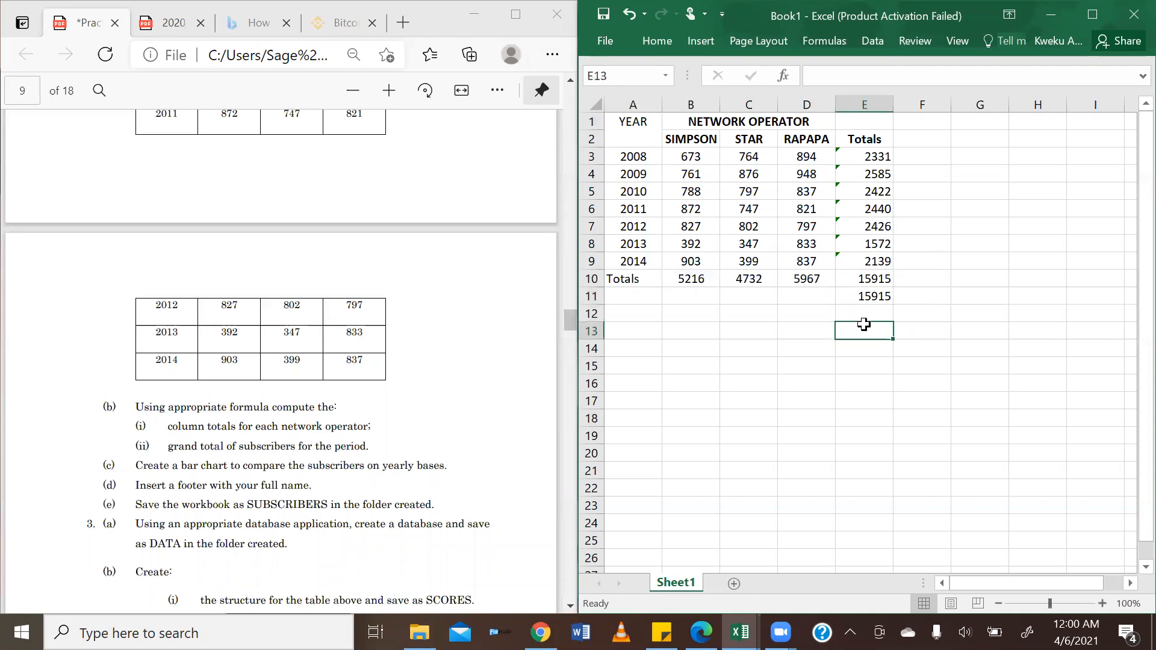
{"action": "double_click", "coordinate": [882, 293]}
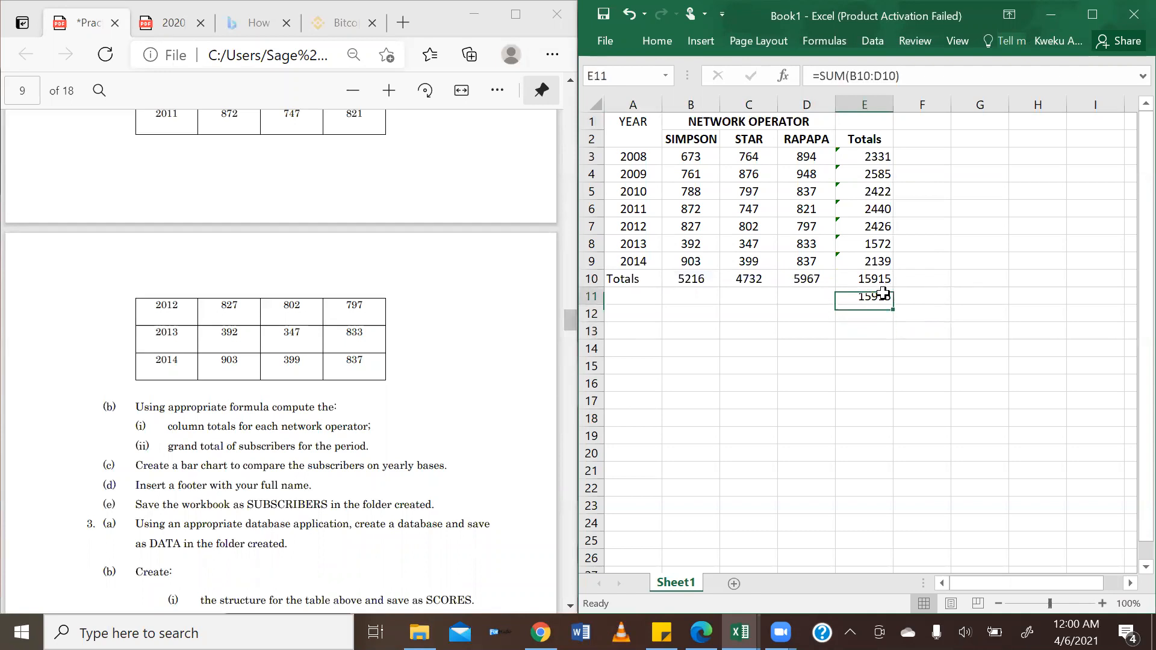
{"action": "left_click", "coordinate": [941, 353]}
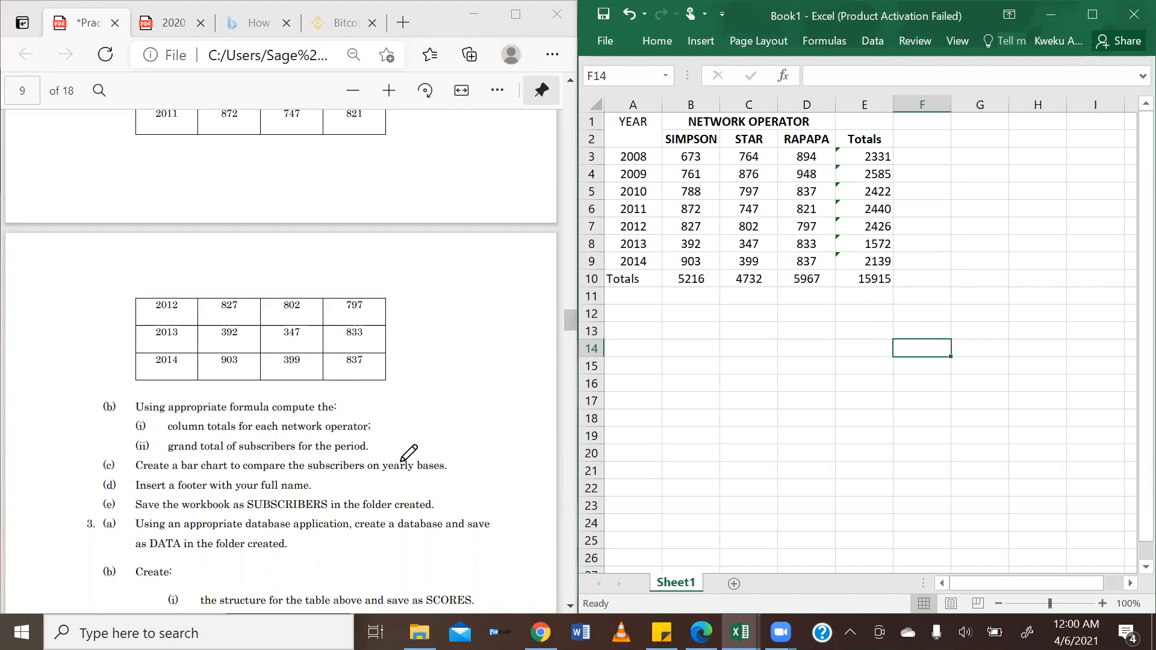
- Switch to the question PDF in Edge and underline "bar chart", "subscribers" and "yearly bases" in part (c) with the pen
{"action": "left_click", "coordinate": [186, 459]}
{"action": "left_click_drag", "start_coordinate": [182, 469], "coordinate": [226, 470]}
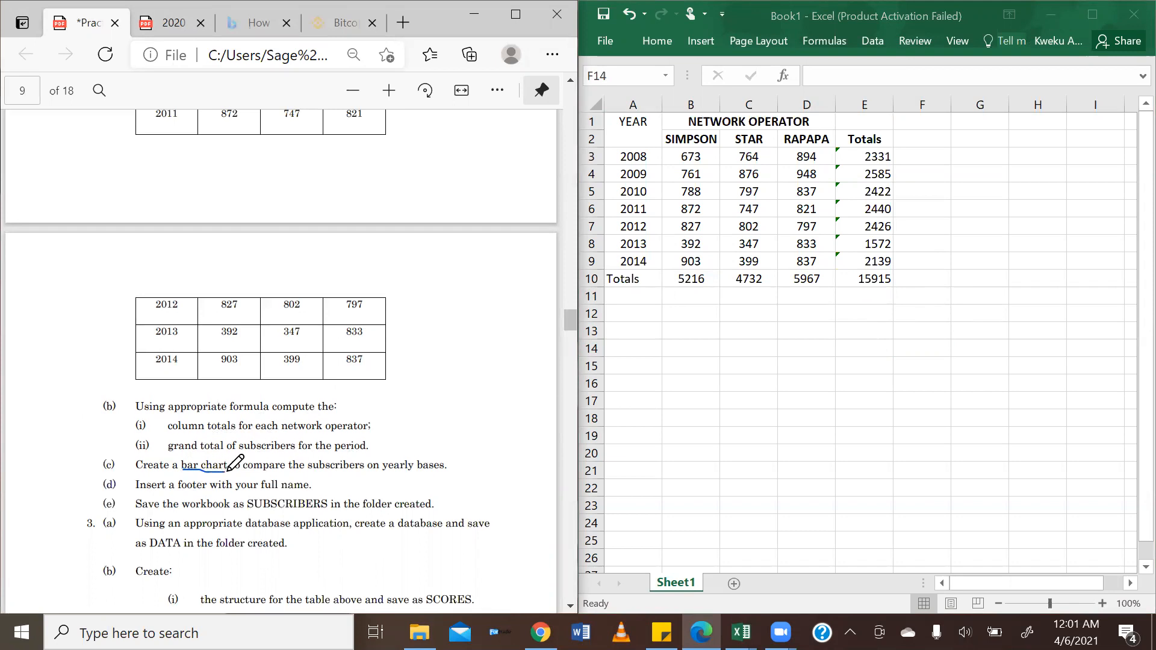
{"action": "left_click_drag", "start_coordinate": [307, 470], "coordinate": [440, 470]}
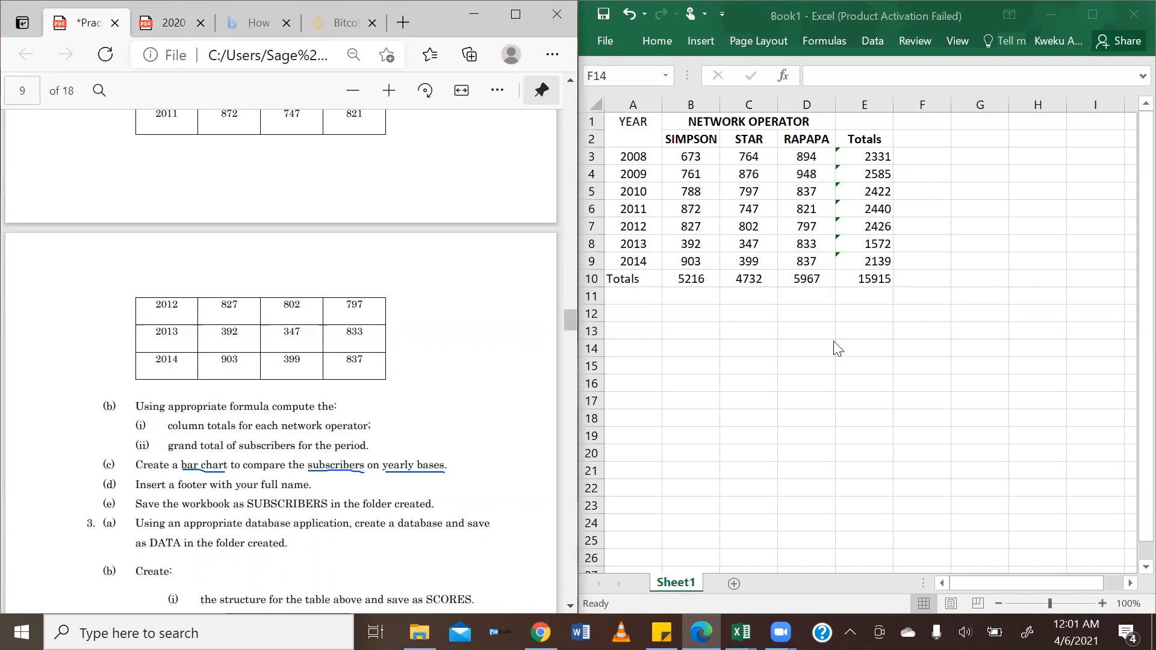
- Switch back to Excel, insert an empty 2-D clustered column chart and place it below the subscriber table
{"action": "left_click", "coordinate": [703, 39]}
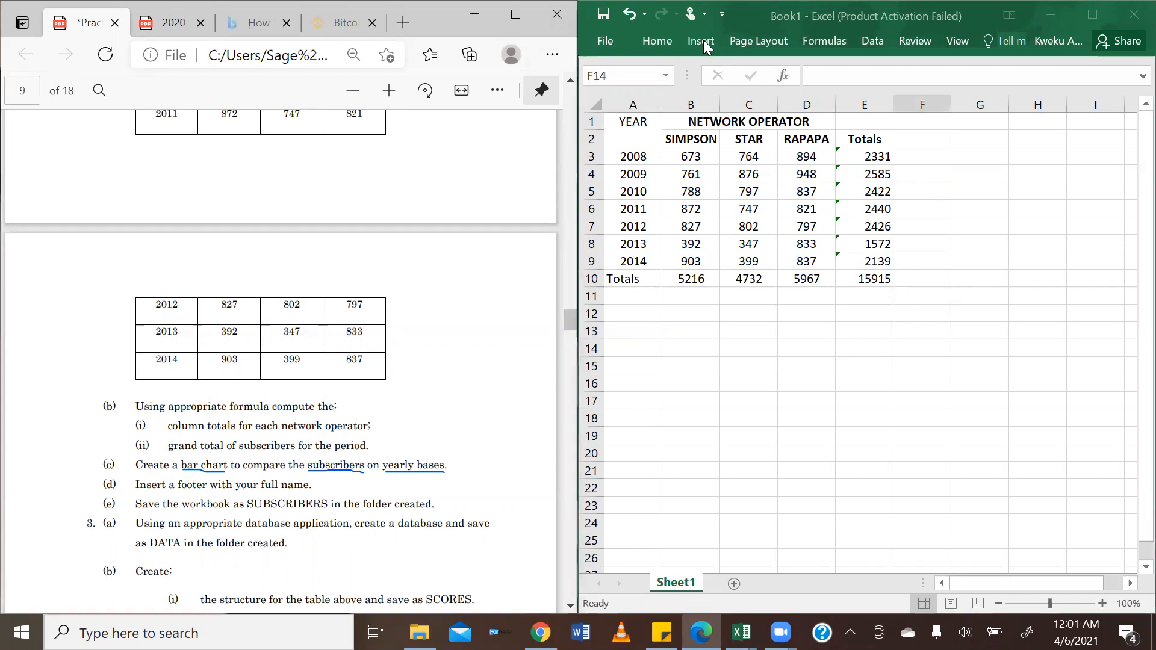
{"action": "right_click", "coordinate": [703, 40]}
{"action": "left_click", "coordinate": [704, 39]}
{"action": "left_click", "coordinate": [704, 40]}
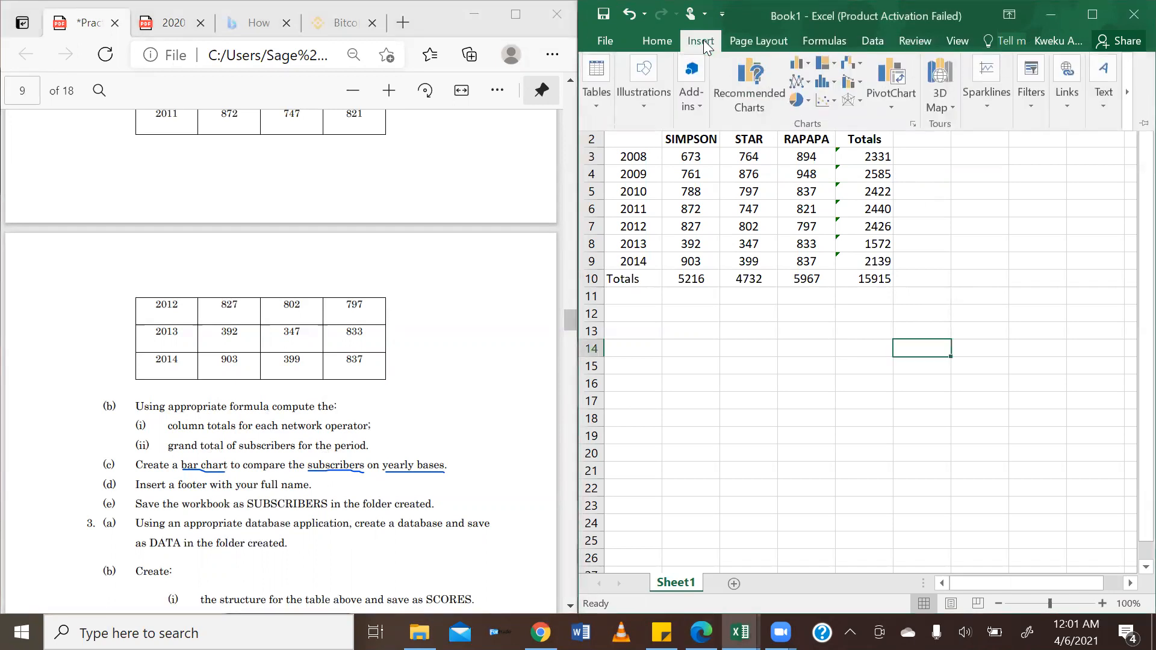
{"action": "left_click", "coordinate": [811, 65]}
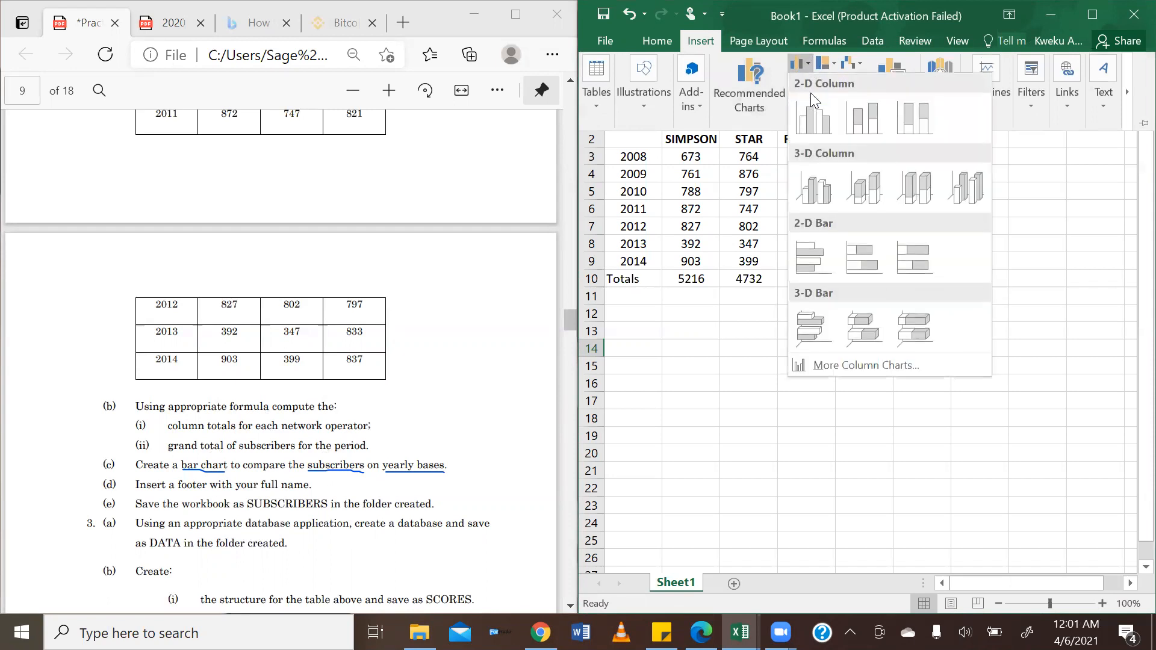
{"action": "left_click", "coordinate": [818, 124]}
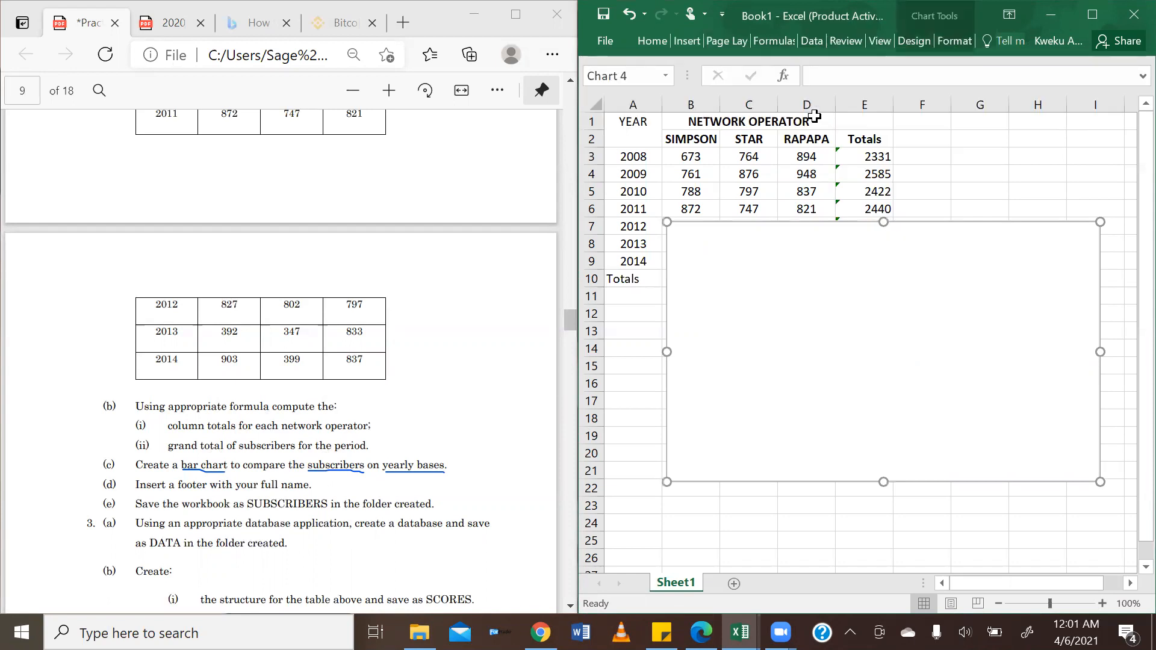
{"action": "left_click_drag", "start_coordinate": [894, 240], "coordinate": [891, 311]}
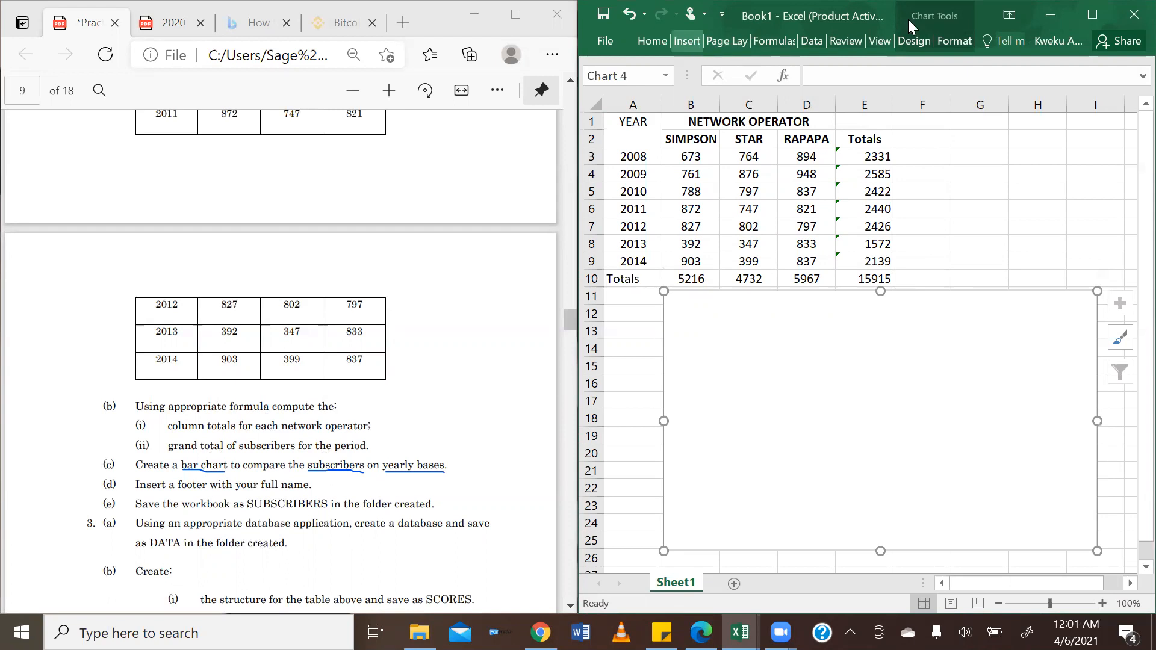
- Set the chart's data range to the whole table, =Sheet1!$A$1:$E$10
{"action": "left_click", "coordinate": [909, 40]}
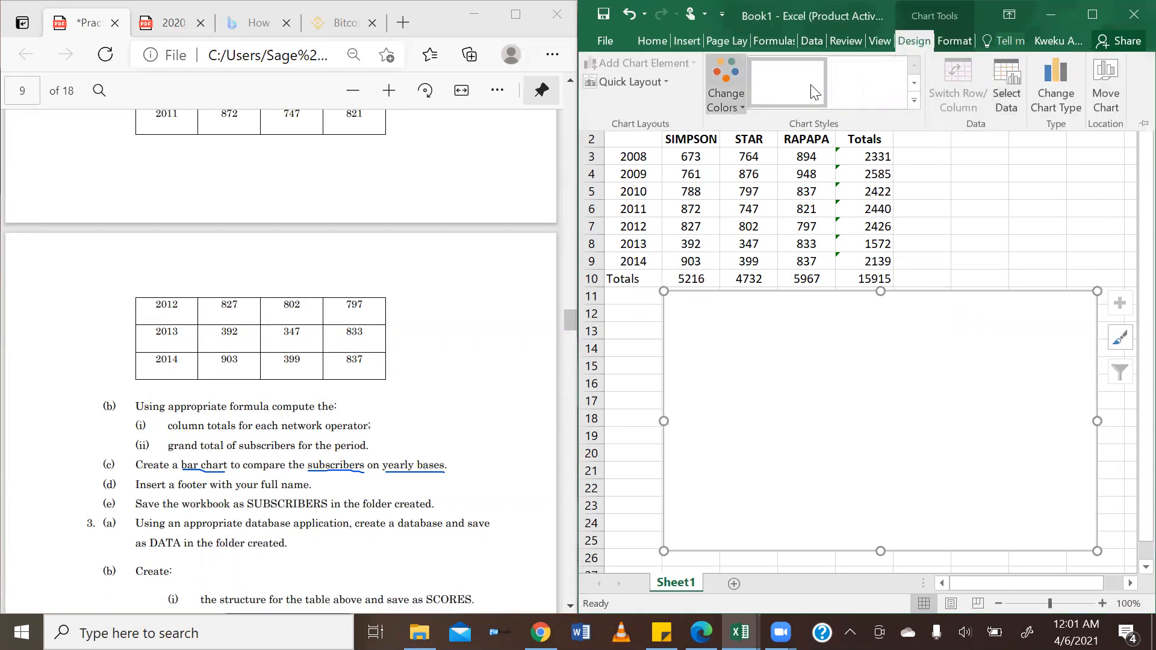
{"action": "left_click", "coordinate": [1008, 86]}
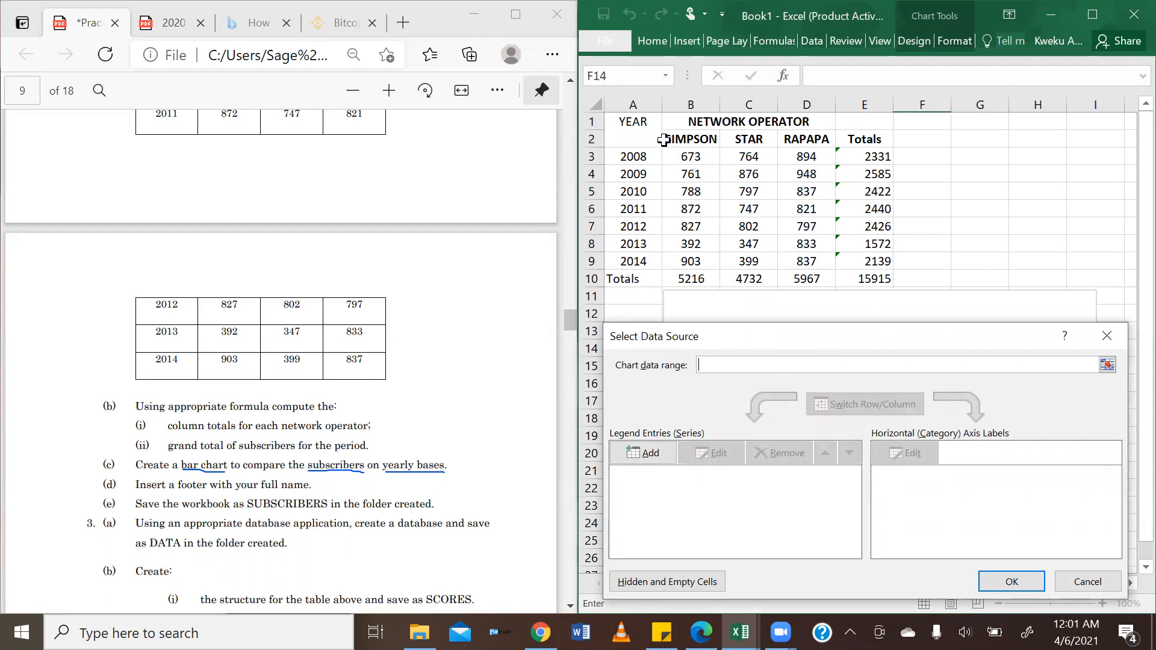
{"action": "left_click_drag", "start_coordinate": [625, 136], "coordinate": [864, 280]}
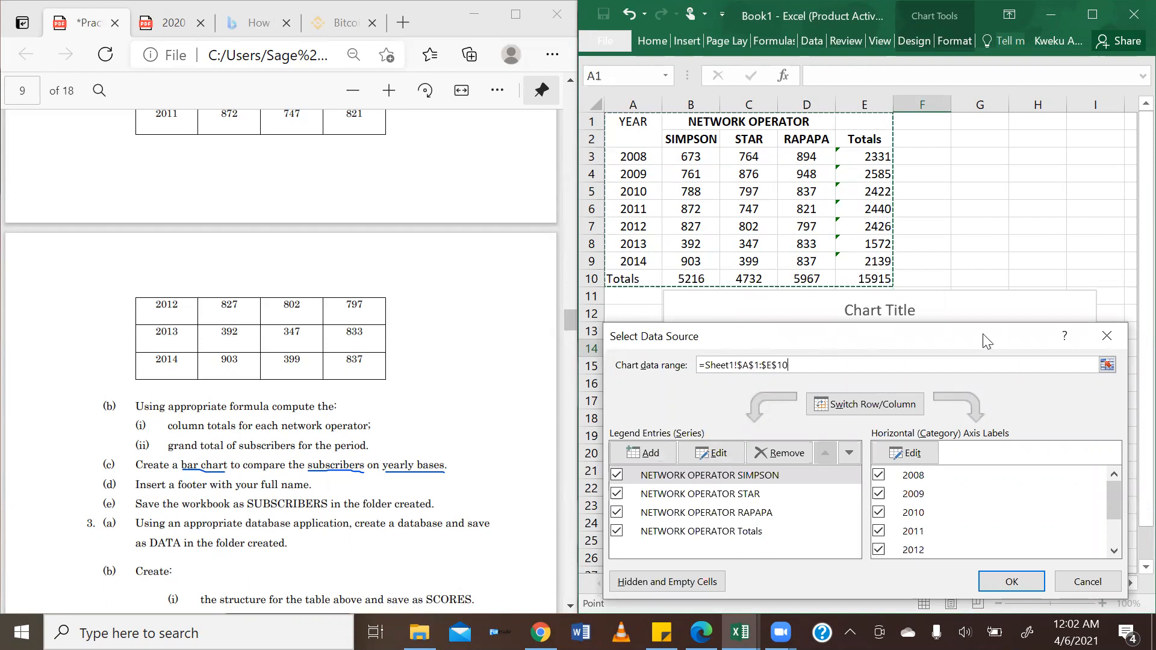
- Exclude the Totals category and the NETWORK OPERATOR Totals series from the chart's data source
{"action": "left_click_drag", "start_coordinate": [982, 333], "coordinate": [974, 233]}
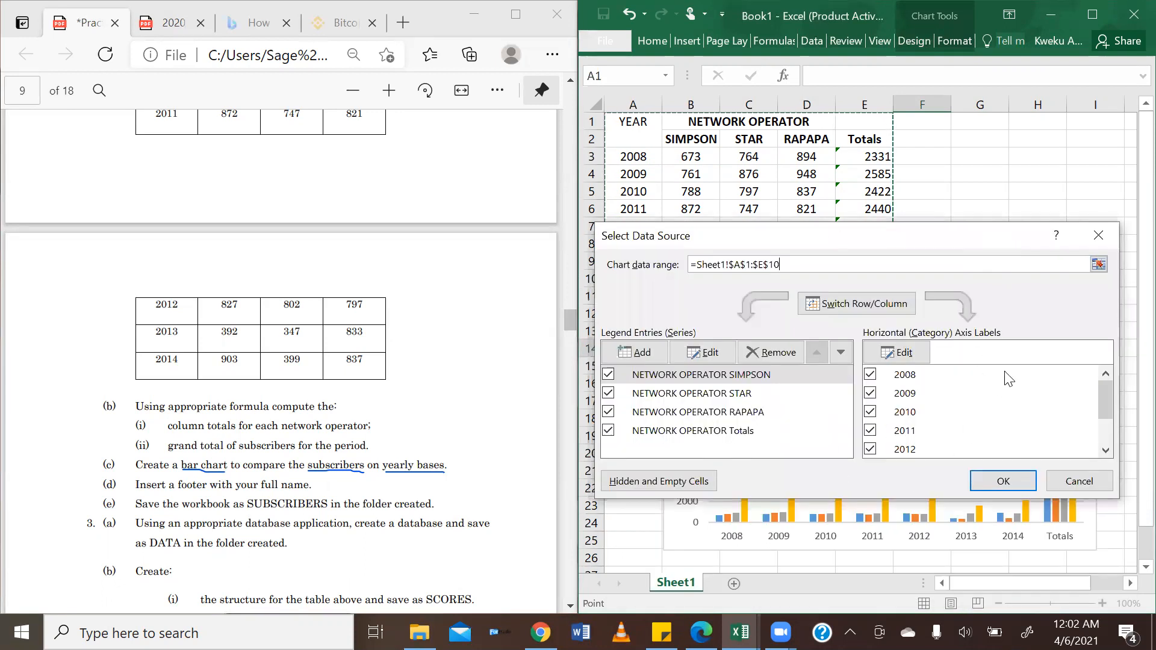
{"action": "left_click_drag", "start_coordinate": [1103, 401], "coordinate": [1112, 448]}
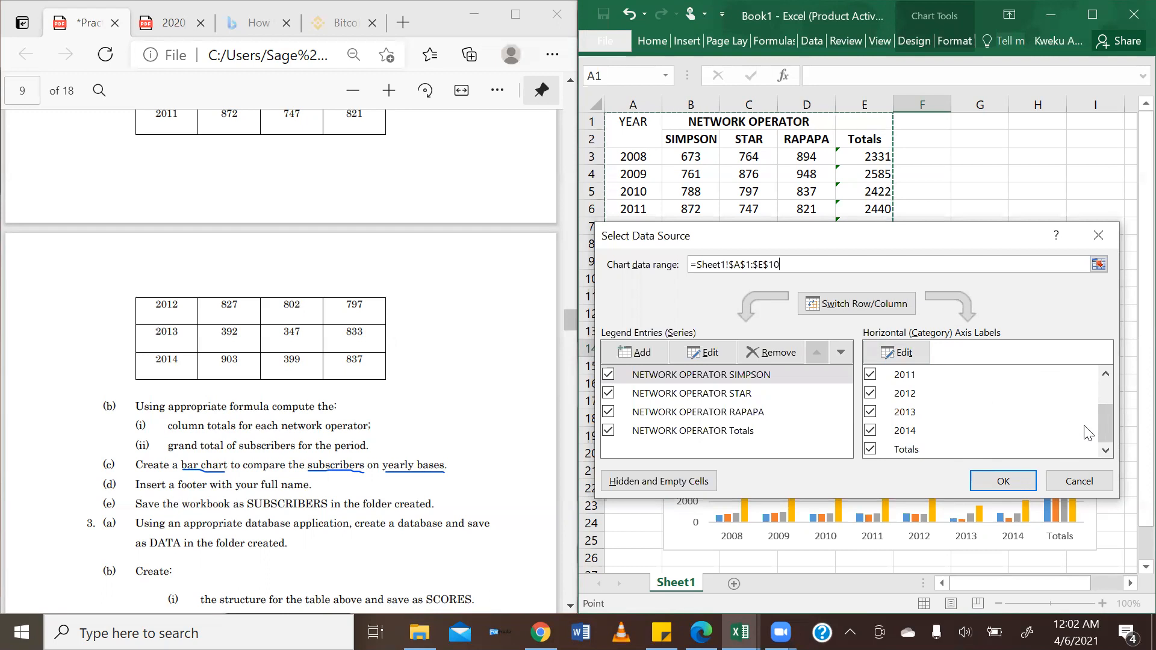
{"action": "mouse_move", "coordinate": [1106, 425]}
{"action": "left_mouse_down"}
{"action": "mouse_move", "coordinate": [1104, 385]}
{"action": "mouse_move", "coordinate": [1105, 435]}
{"action": "left_mouse_up"}
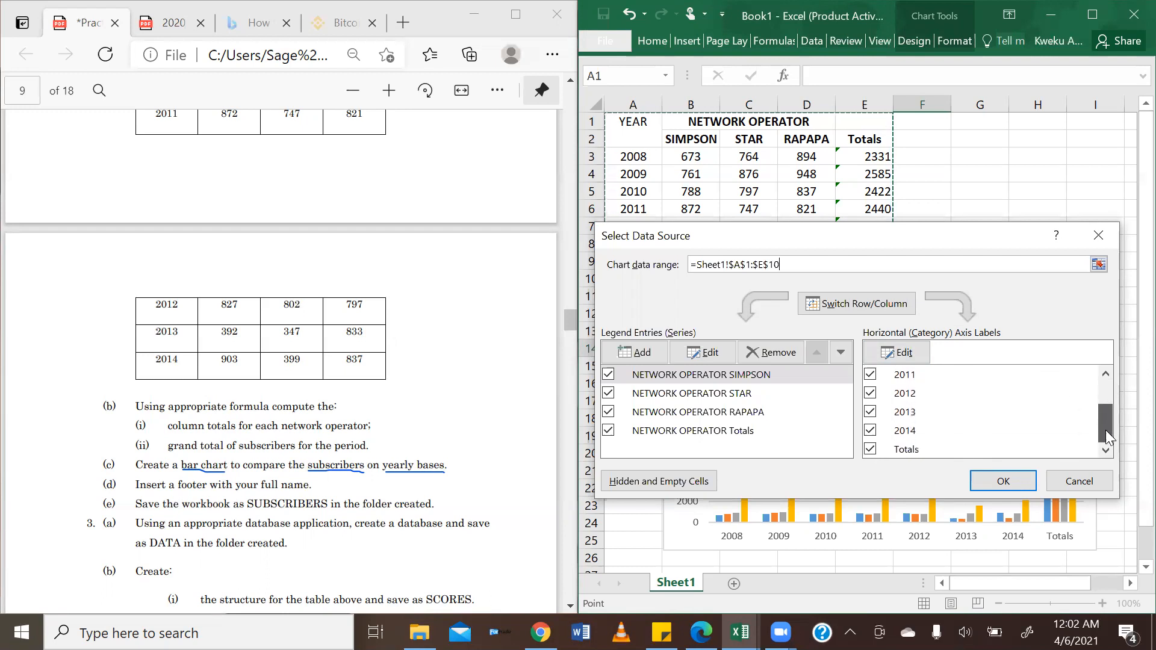
{"action": "left_click", "coordinate": [870, 449]}
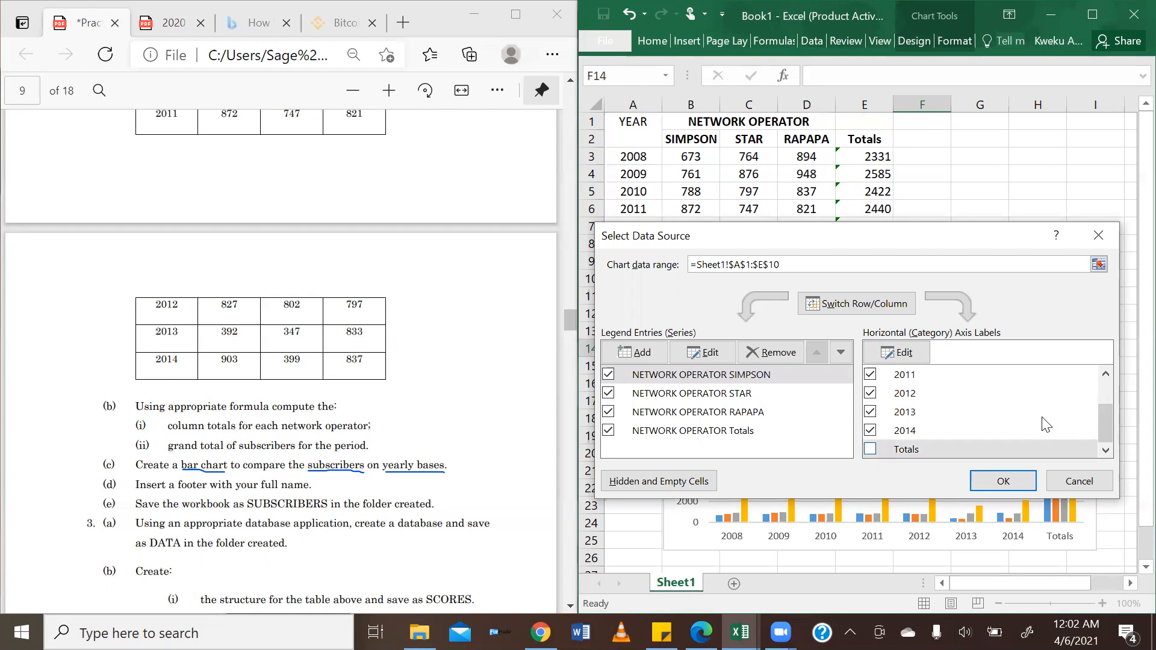
{"action": "left_click_drag", "start_coordinate": [1107, 424], "coordinate": [1110, 389]}
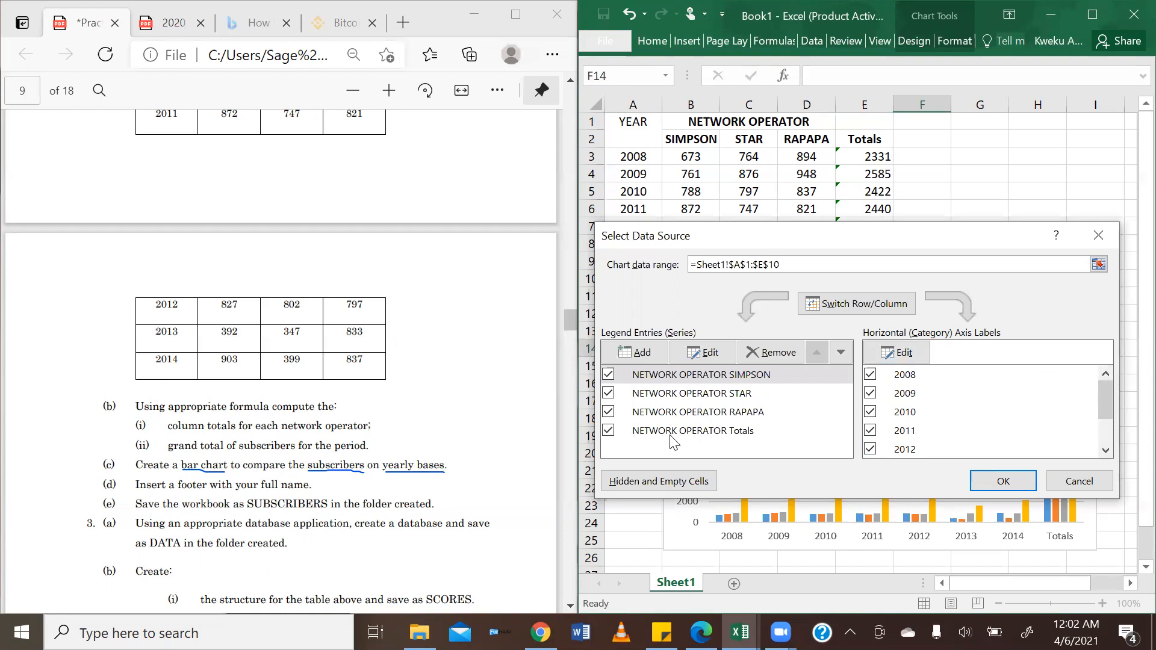
{"action": "left_click", "coordinate": [607, 431]}
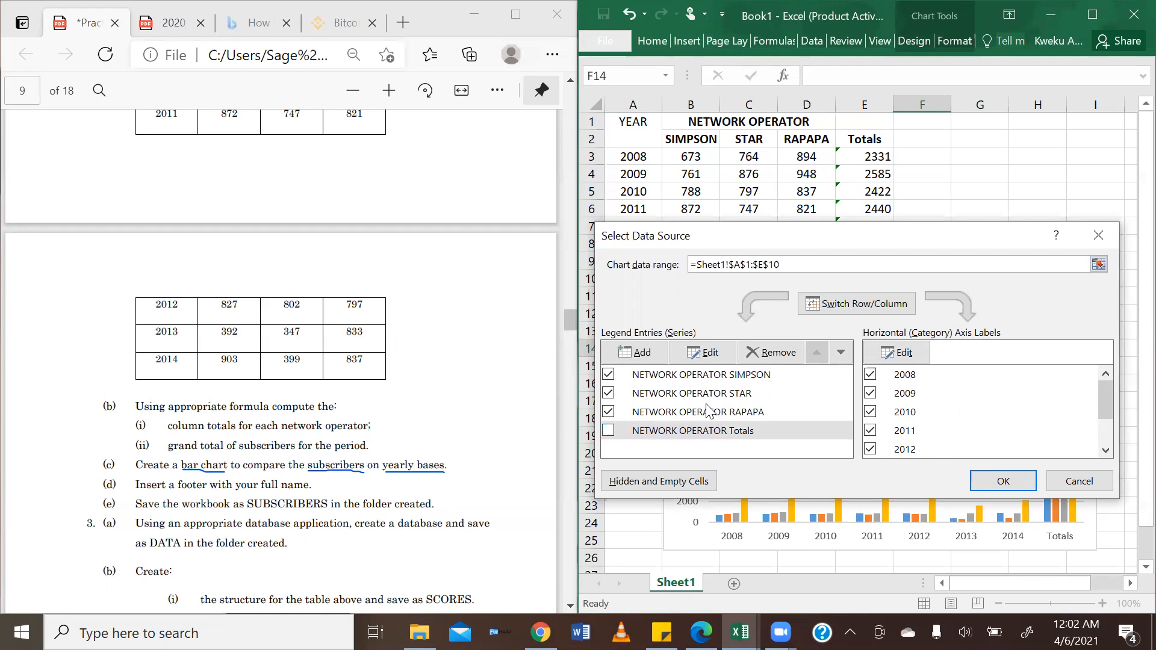
{"action": "left_click", "coordinate": [999, 482]}
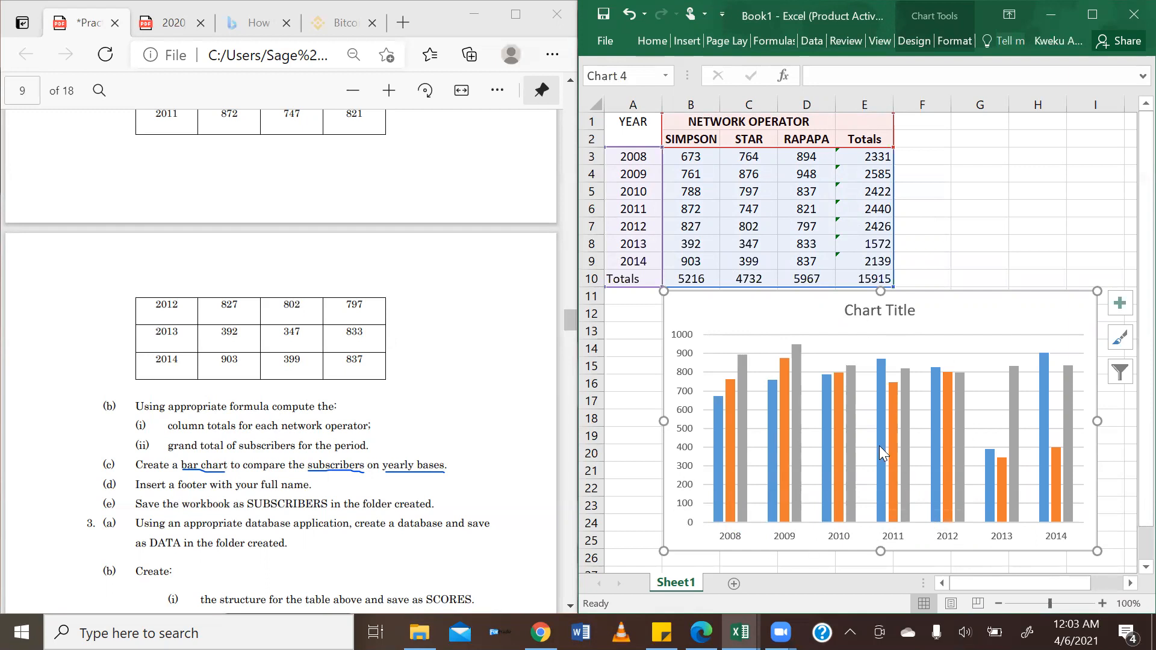
{"action": "double_click", "coordinate": [873, 307]}
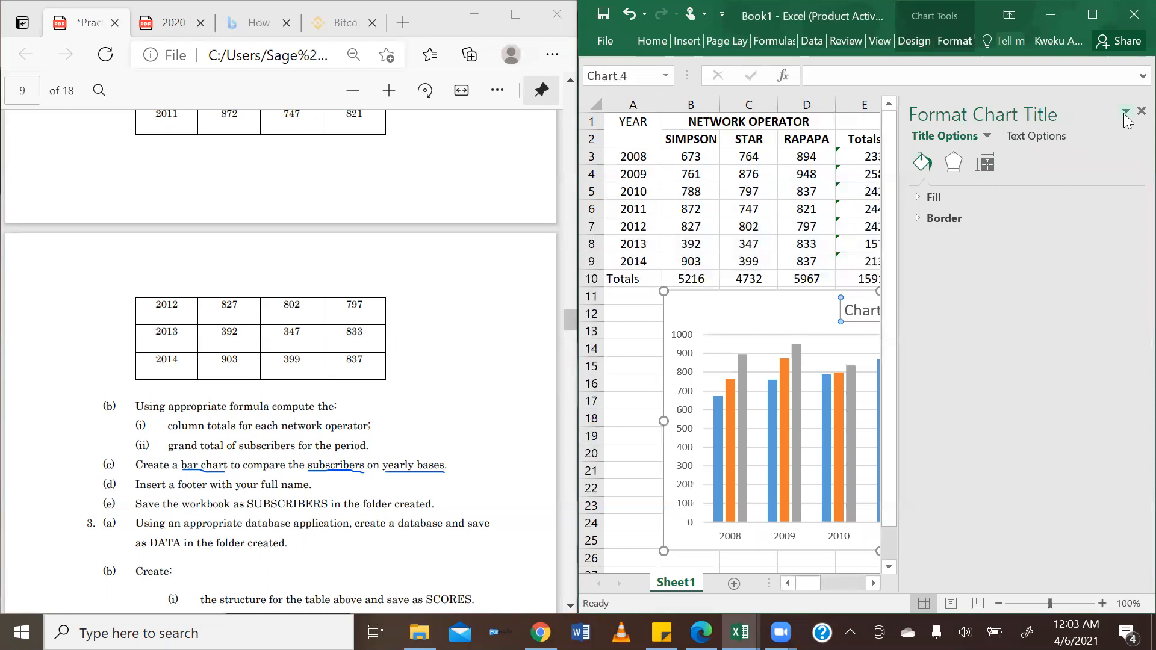
{"action": "left_click", "coordinate": [1141, 111]}
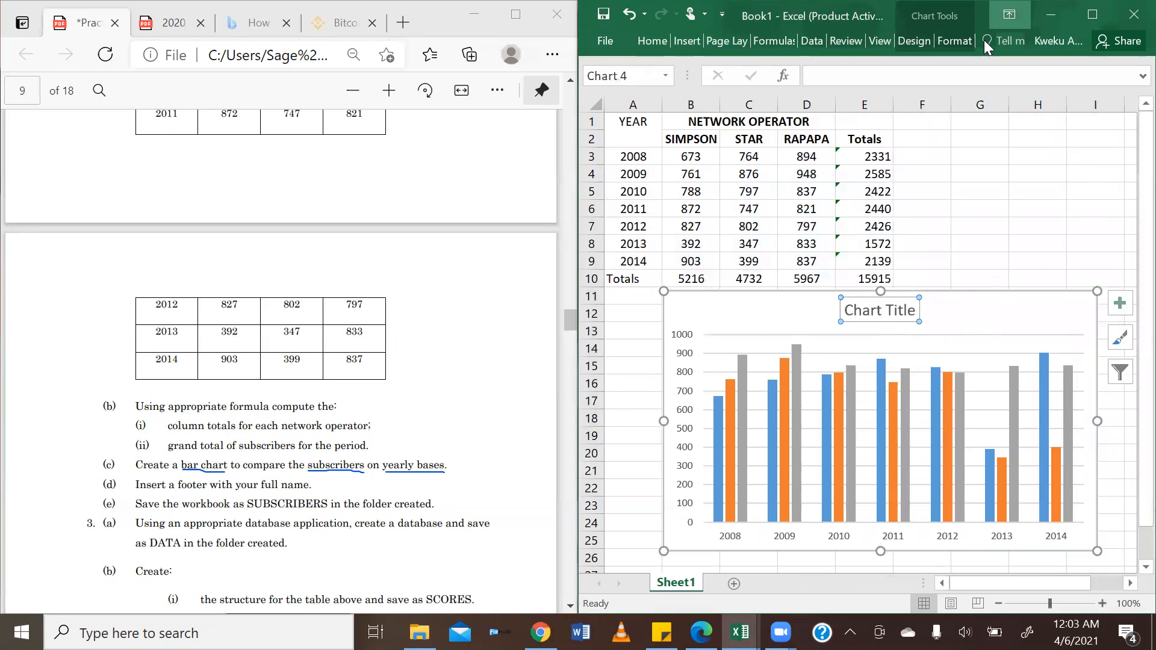
{"action": "left_click", "coordinate": [784, 324]}
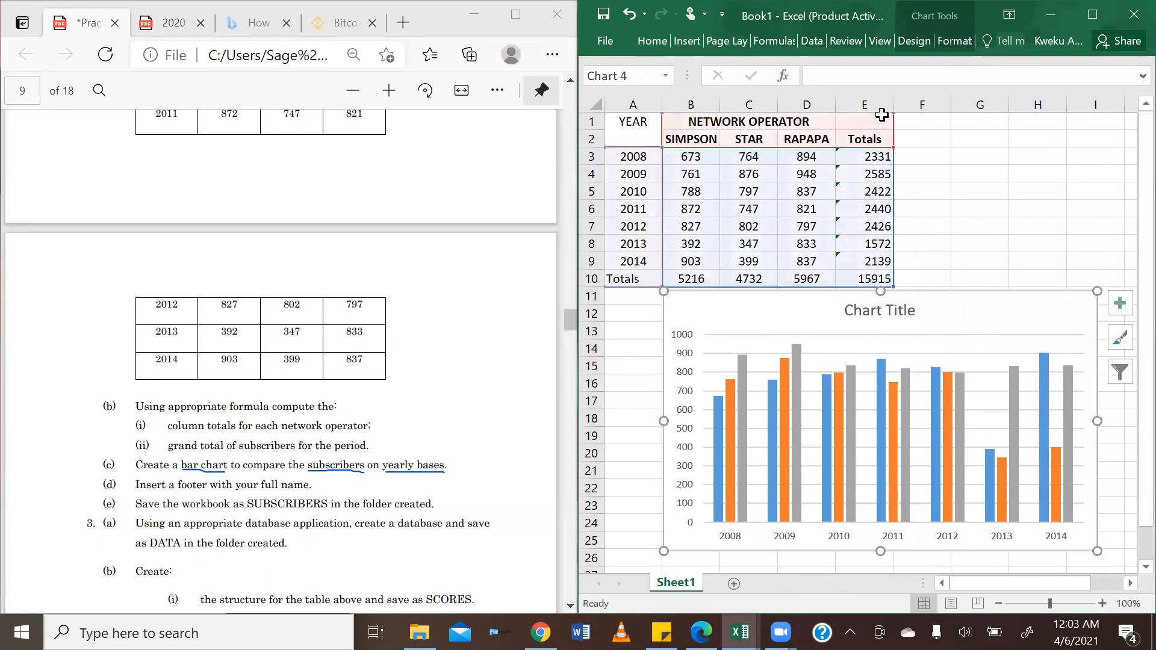
- Add a primary horizontal axis title to the chart and set its text to "Years"
{"action": "left_click", "coordinate": [912, 43]}
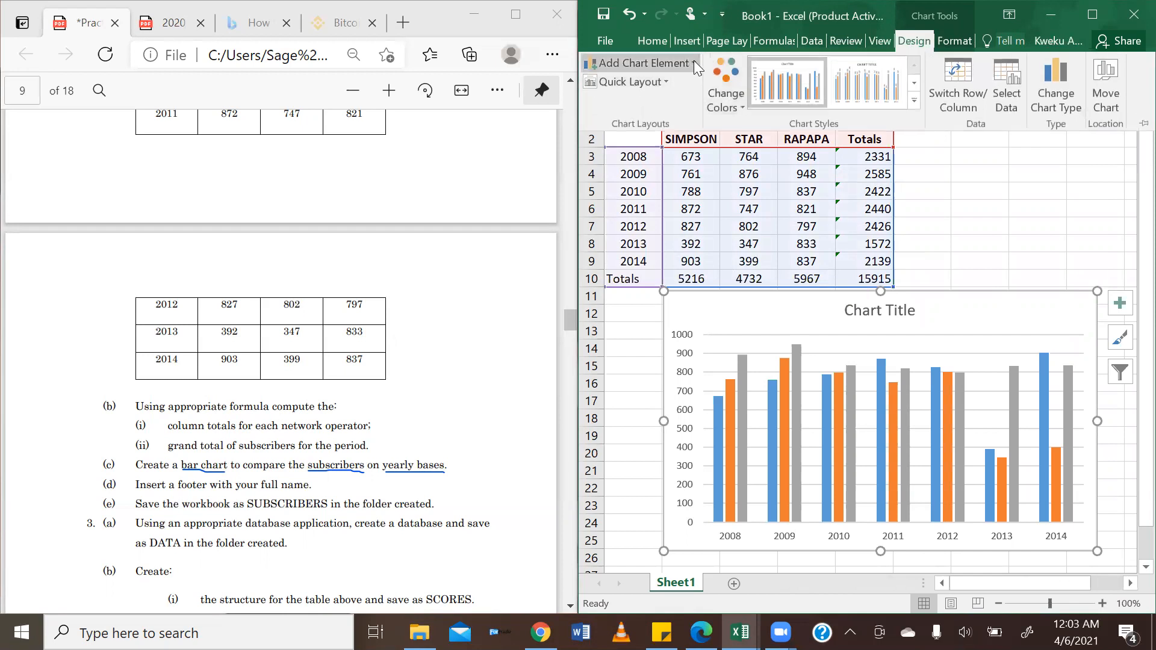
{"action": "left_click", "coordinate": [693, 60]}
{"action": "mouse_move", "coordinate": [686, 104]}
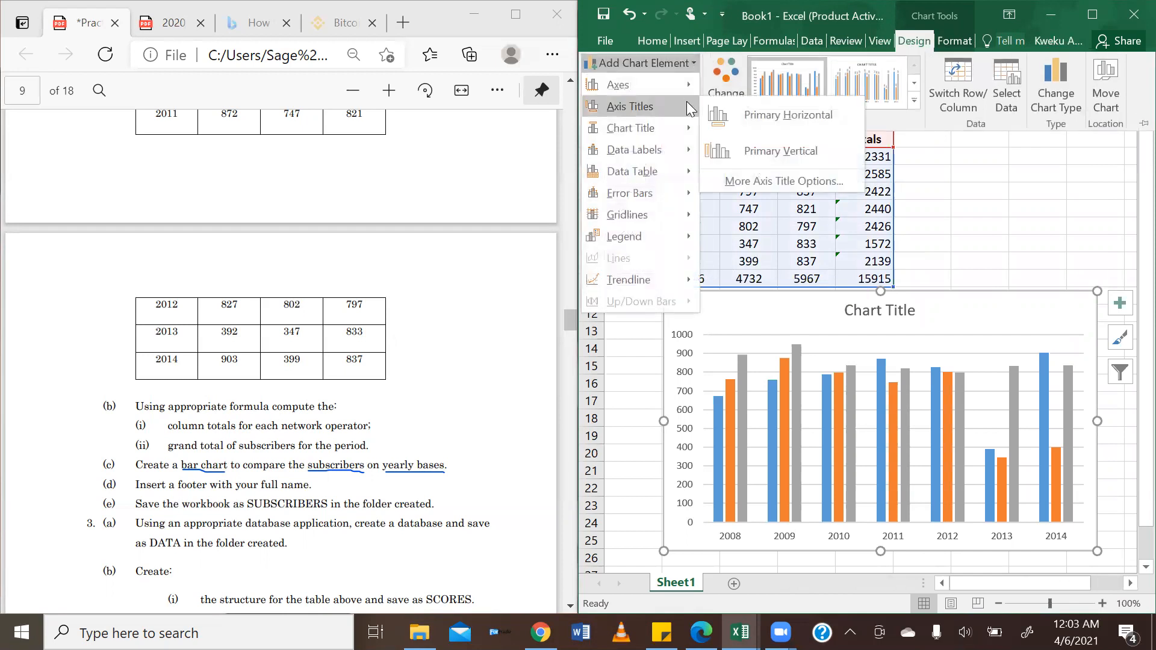
{"action": "left_click", "coordinate": [746, 110]}
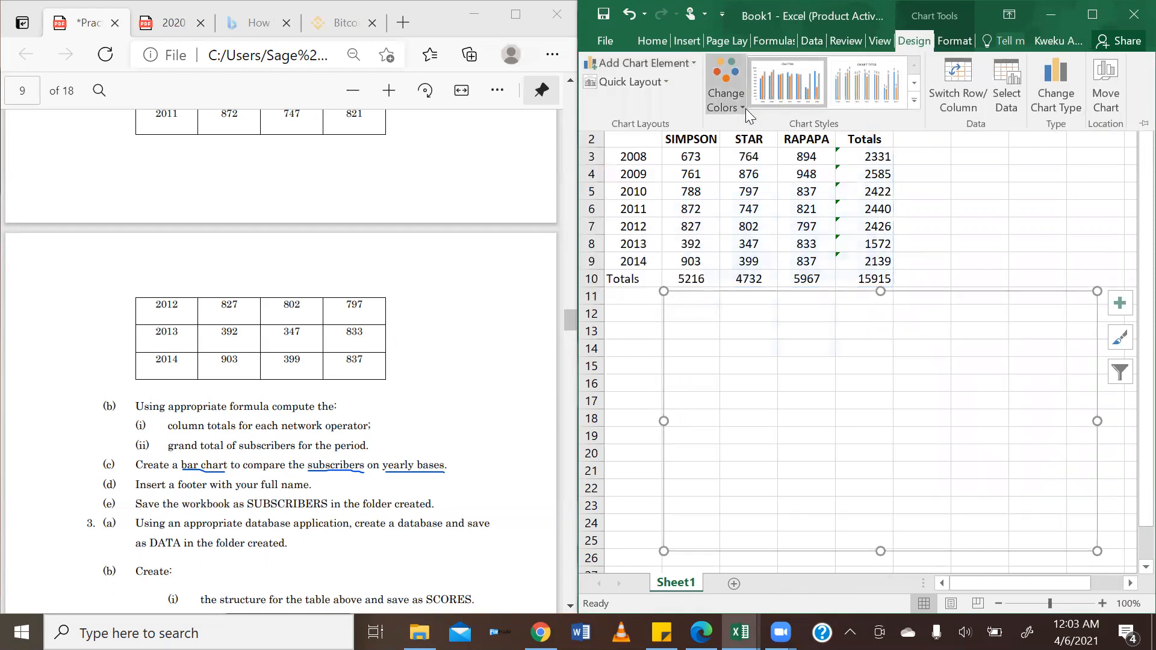
{"action": "left_click", "coordinate": [898, 528]}
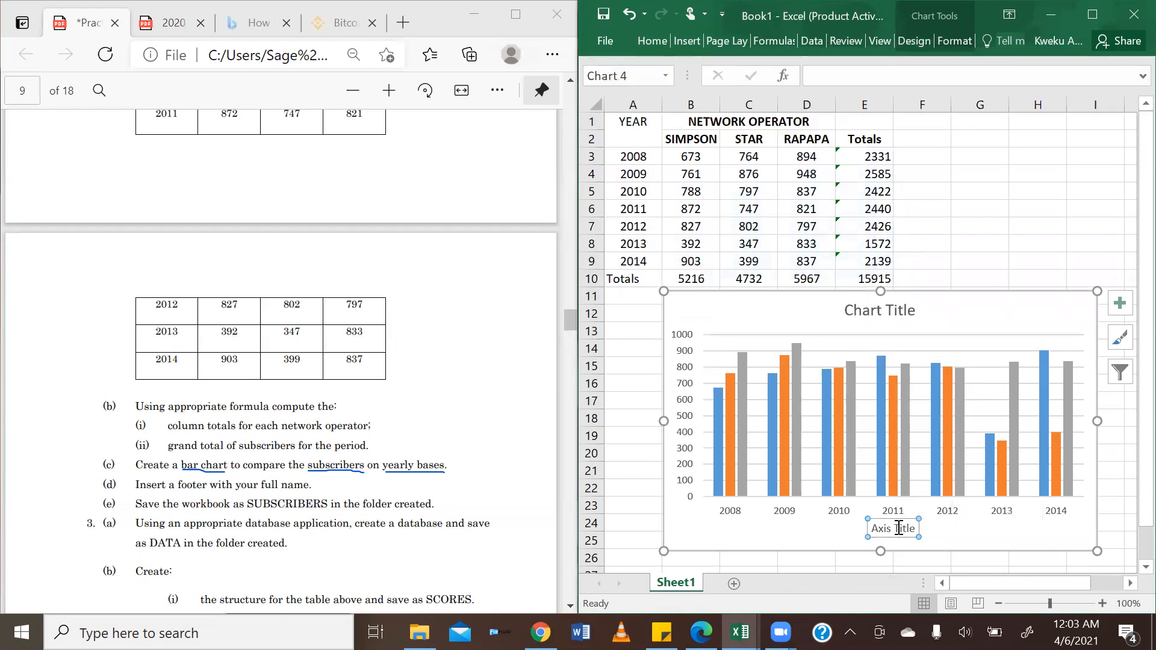
{"action": "key", "text": "Right"}
{"action": "left_click", "coordinate": [896, 527]}
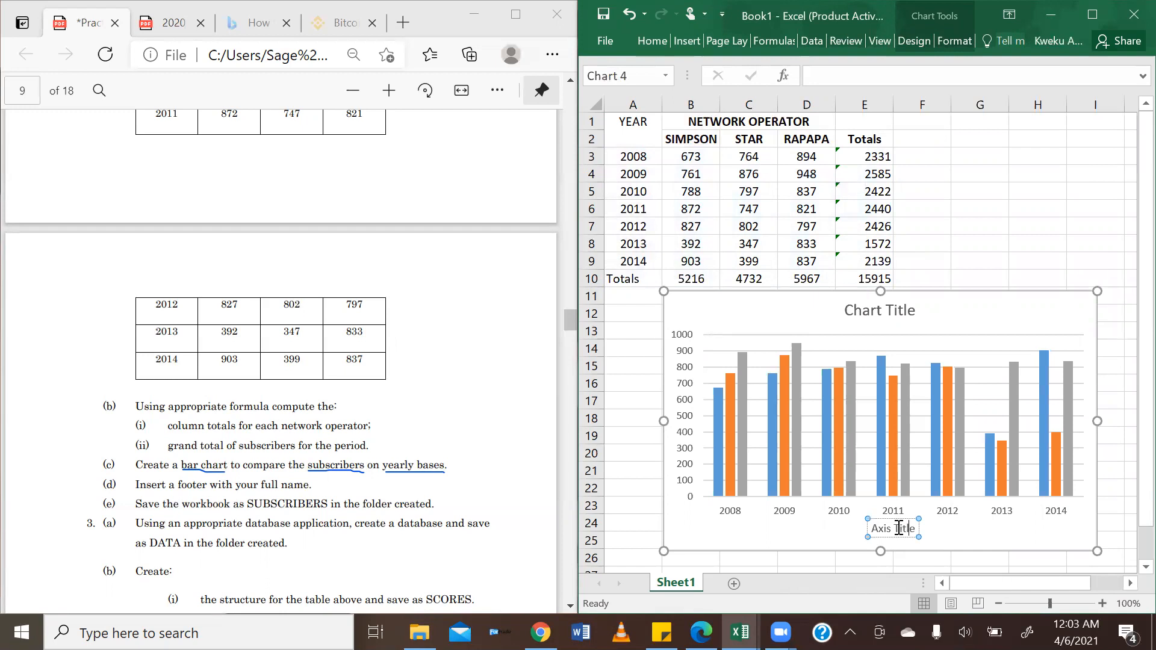
{"action": "triple_click", "coordinate": [898, 528]}
{"action": "key", "text": "BackSpace"}
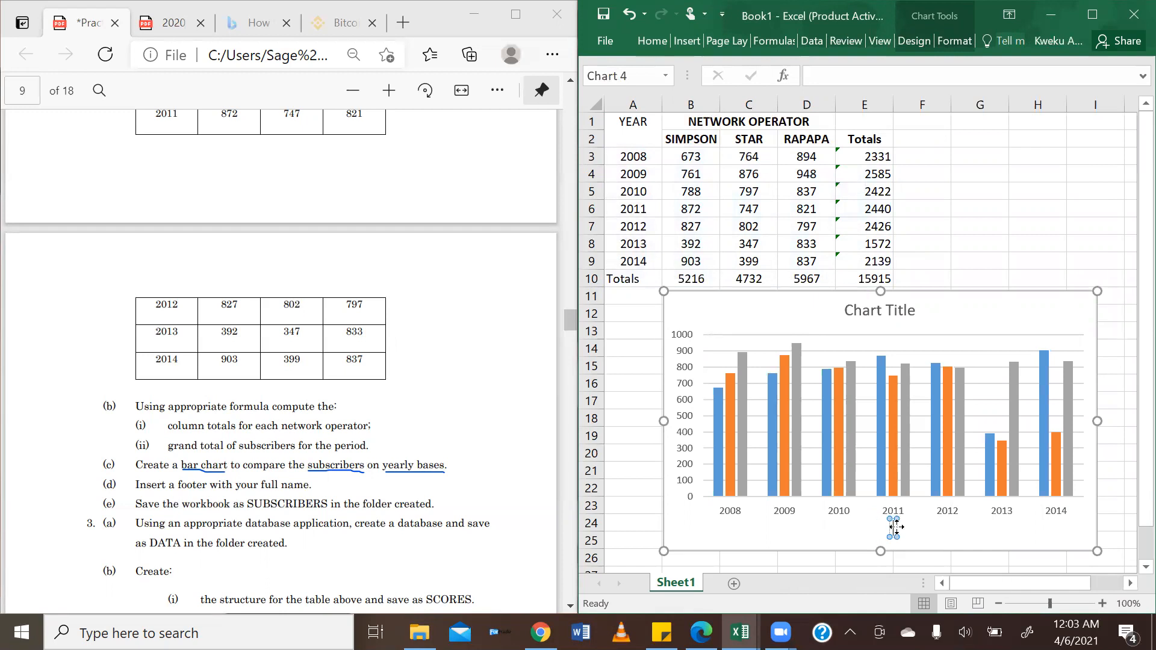
{"action": "type", "text": "Years"}
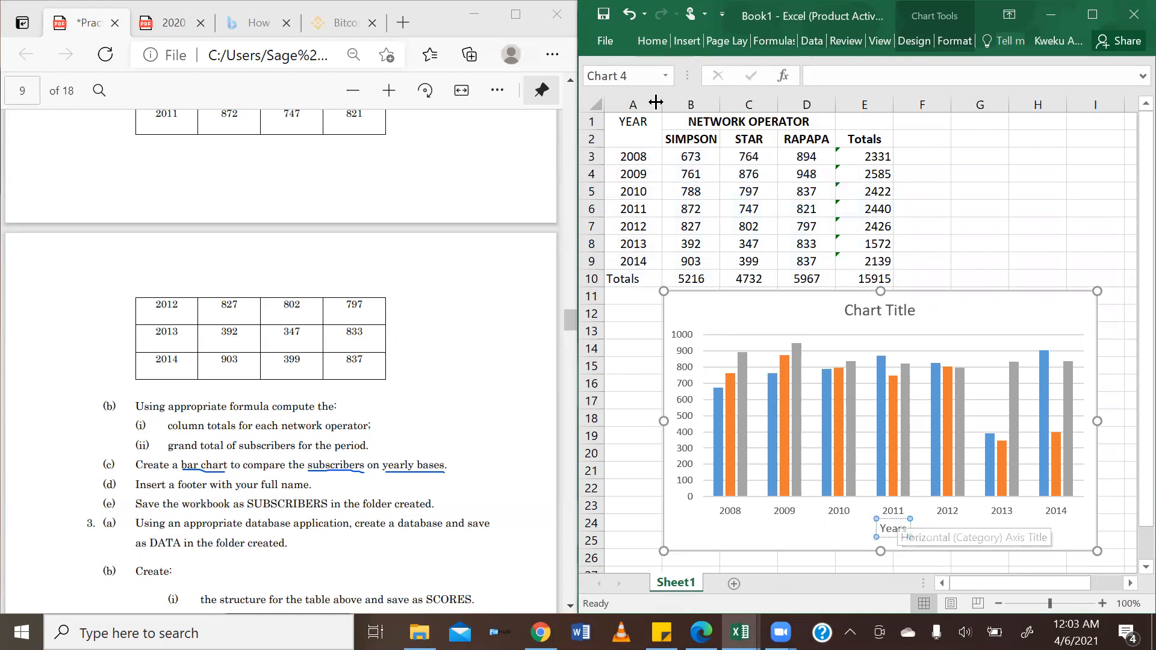
- Add a primary vertical axis title to the chart and set its text to "Subscribers"
{"action": "left_click", "coordinate": [915, 40]}
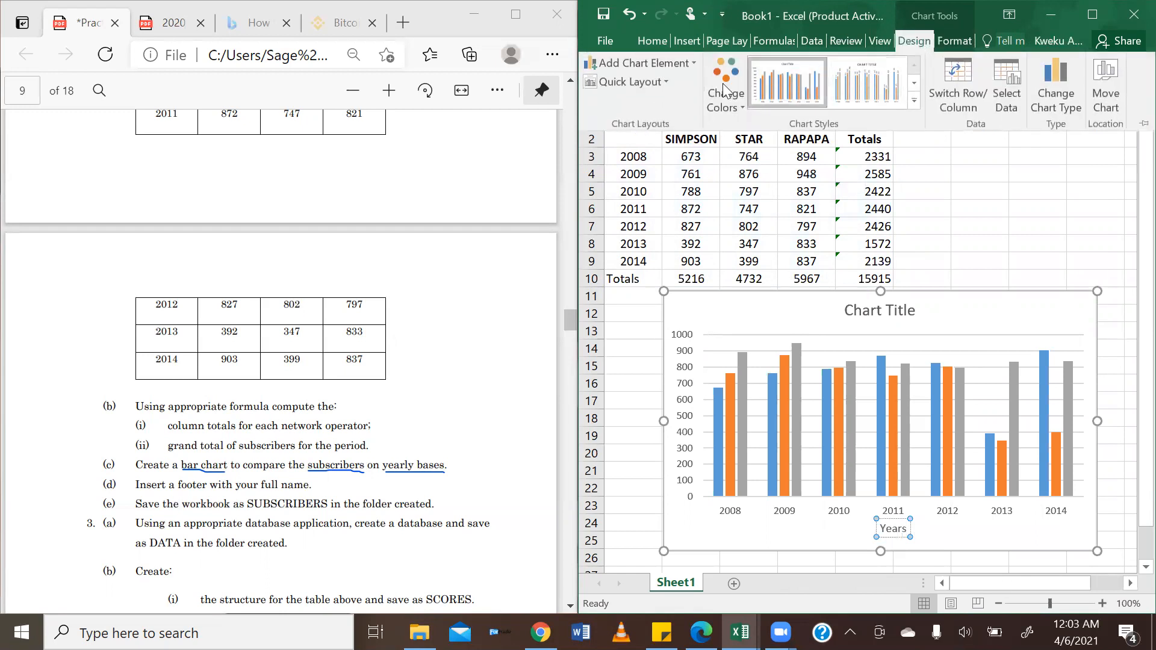
{"action": "left_click", "coordinate": [694, 64]}
{"action": "mouse_move", "coordinate": [659, 108]}
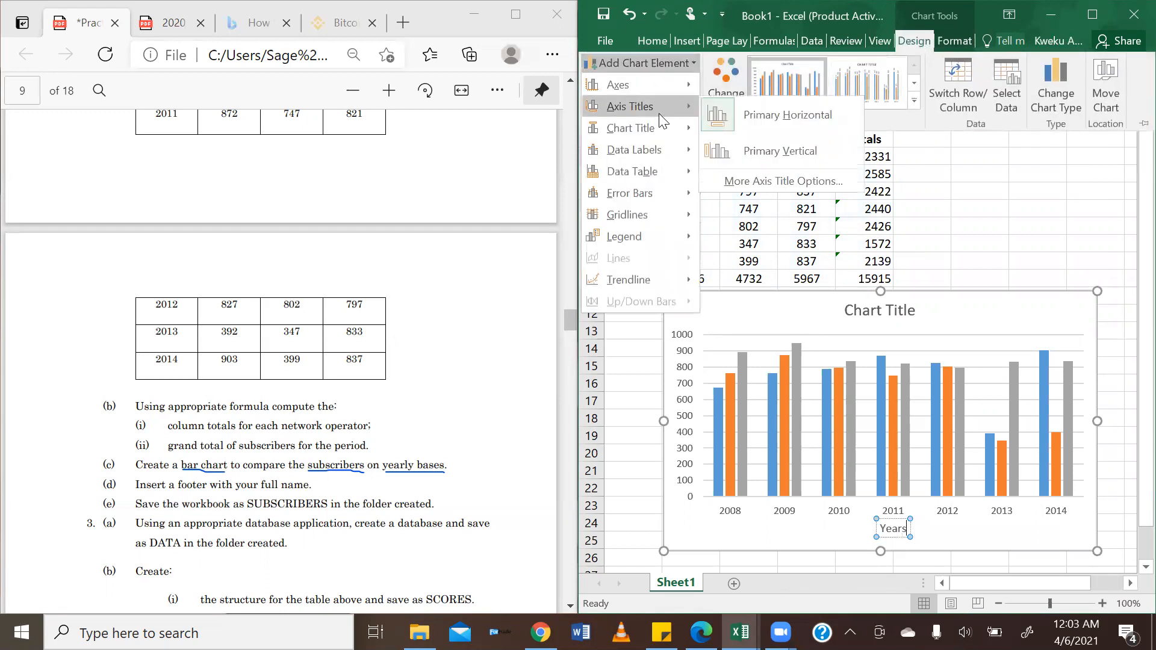
{"action": "left_click", "coordinate": [766, 151]}
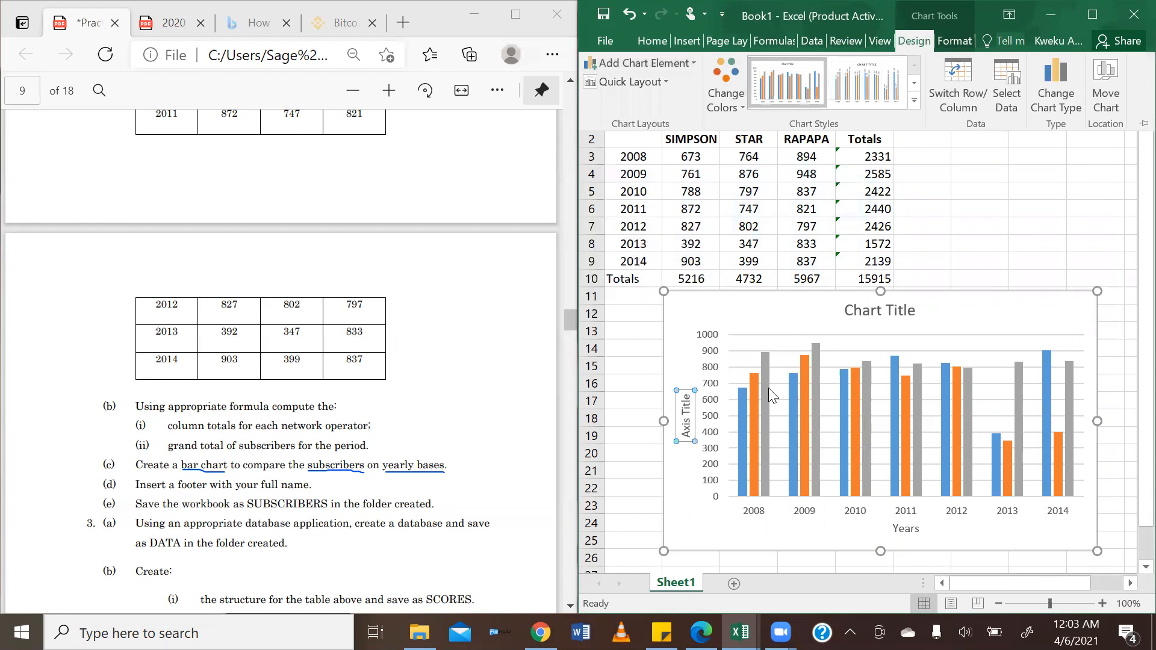
{"action": "left_click", "coordinate": [689, 420]}
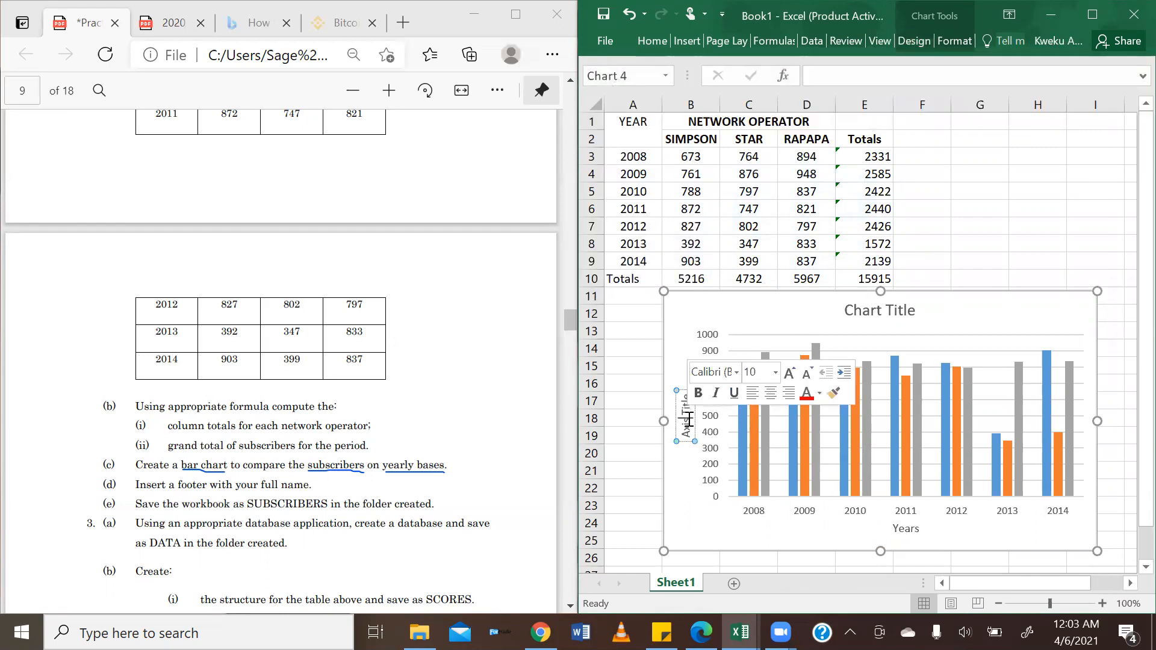
{"action": "key", "text": "BackSpace"}
{"action": "key", "text": "BackSpace"}
{"action": "key", "text": "BackSpace"}
{"action": "key", "text": "BackSpace"}
{"action": "key", "text": "BackSpace"}
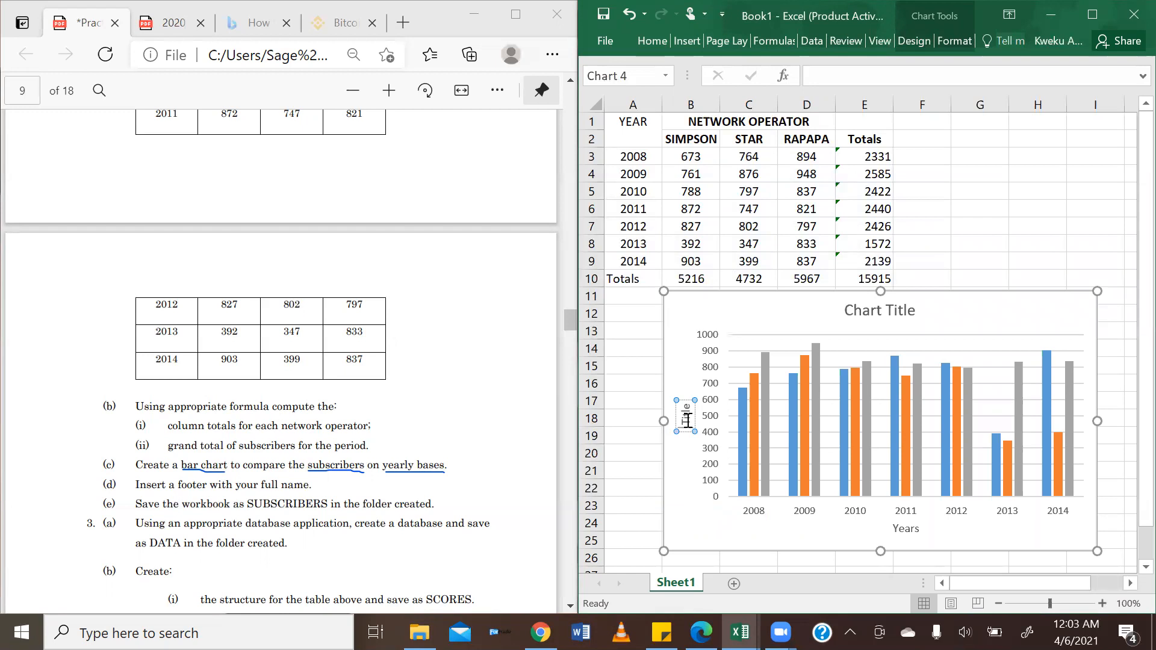
{"action": "key", "text": "Delete"}
{"action": "key", "text": "Delete"}
{"action": "key", "text": "Delete"}
{"action": "key", "text": "Delete"}
{"action": "key", "text": "Delete"}
{"action": "type", "text": "Subscri"}
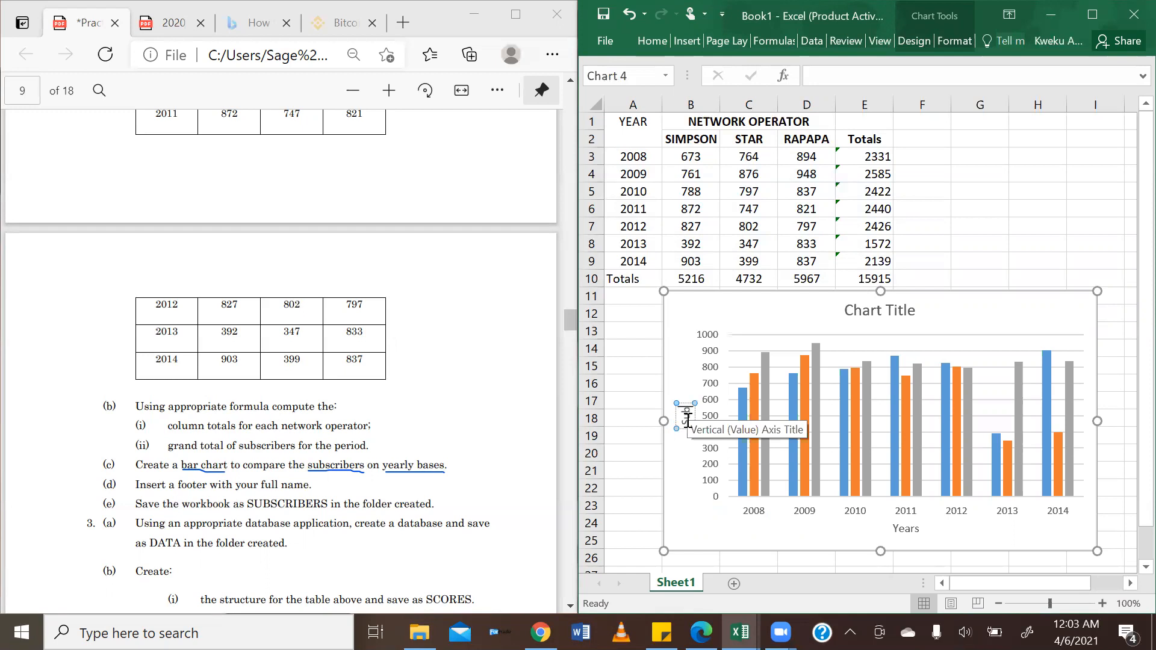
{"action": "type", "text": "bers"}
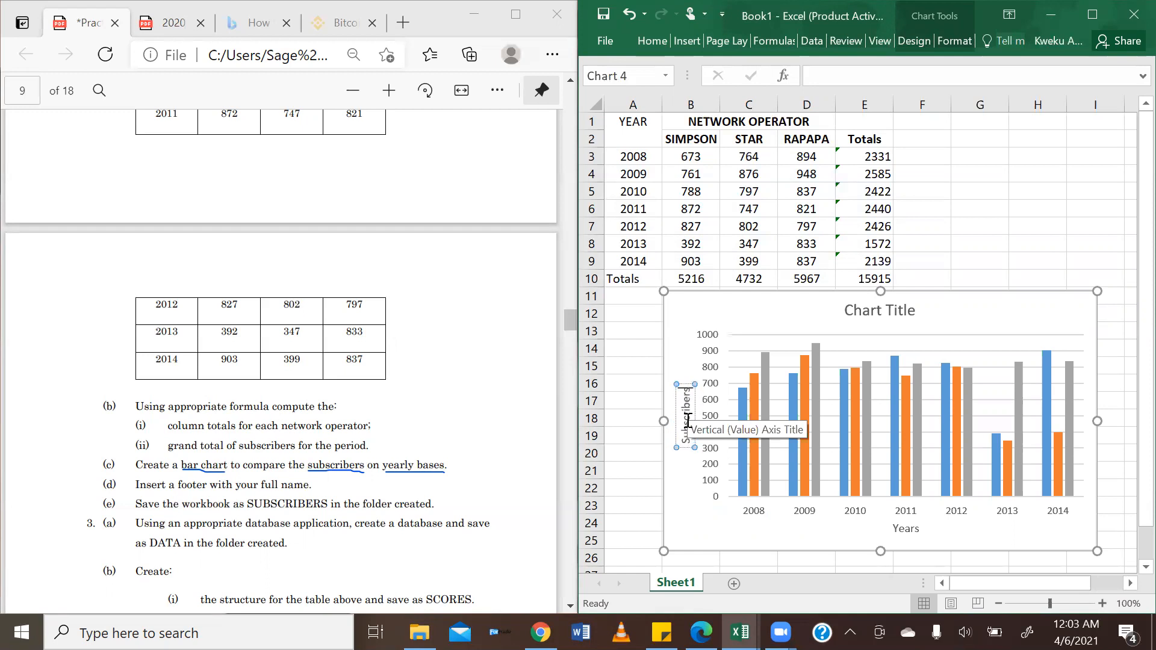
{"action": "left_click", "coordinate": [833, 532]}
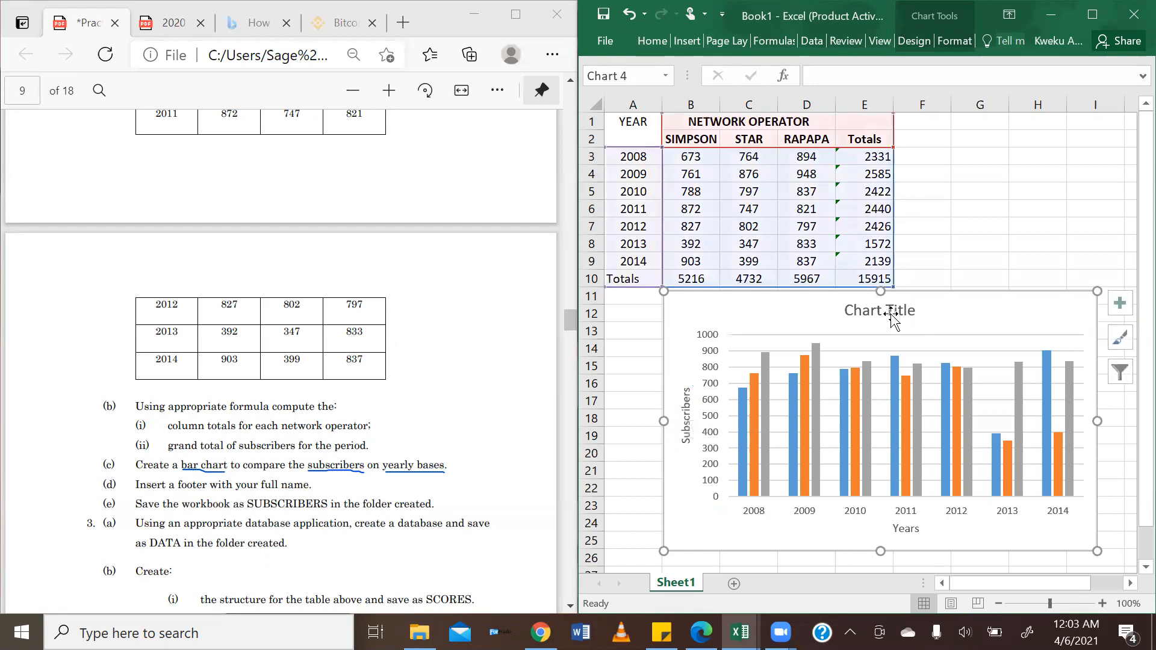
- Set the subscribers chart to show its title above the chart
{"action": "left_click", "coordinate": [923, 39]}
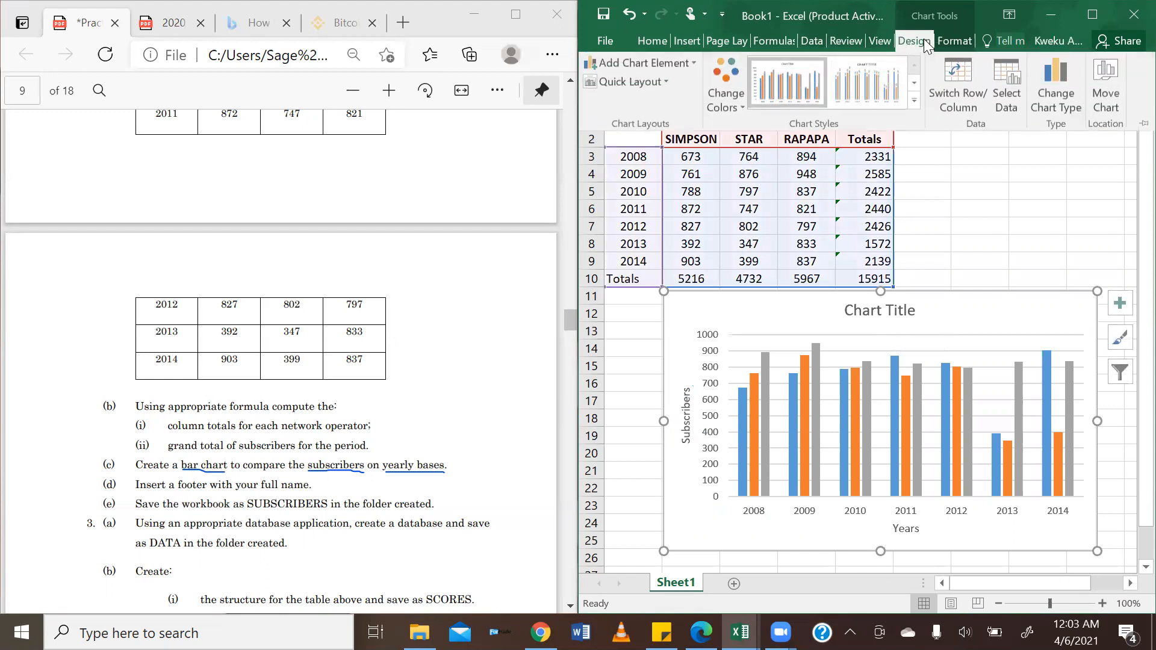
{"action": "left_click", "coordinate": [691, 63]}
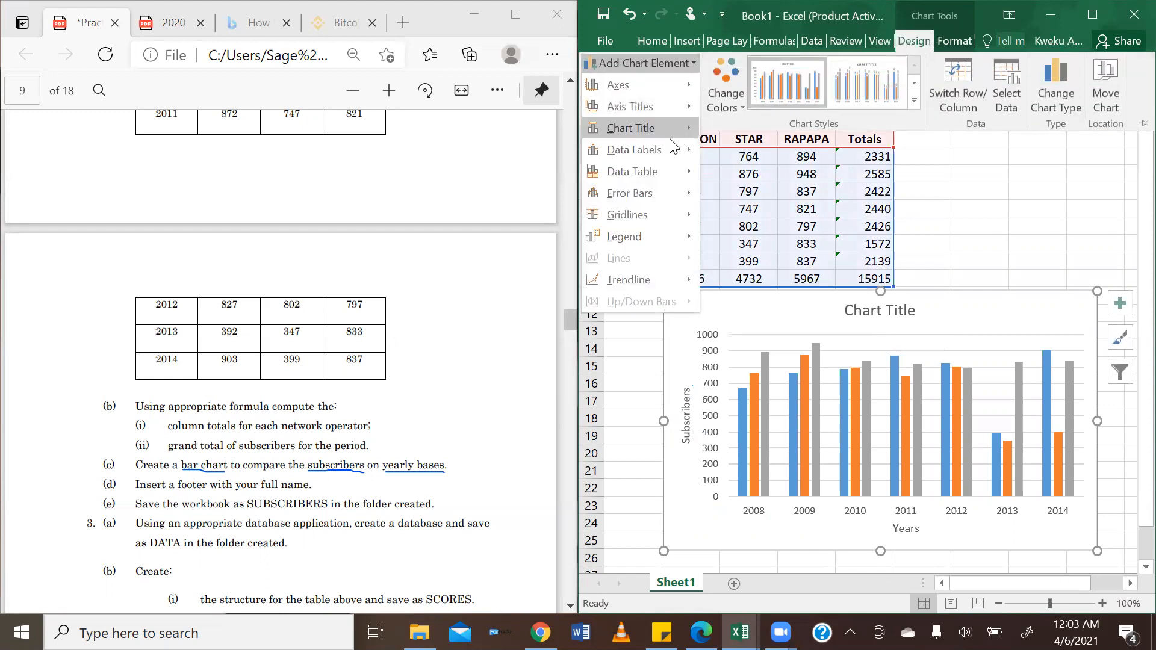
{"action": "mouse_move", "coordinate": [669, 124]}
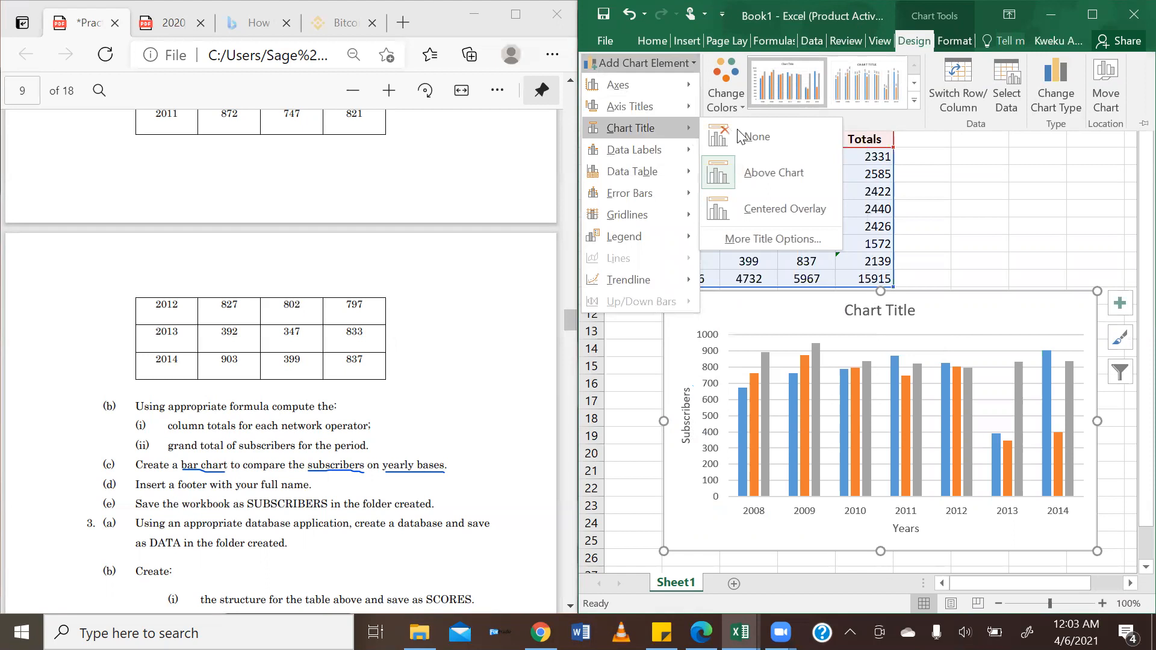
{"action": "left_click", "coordinate": [777, 169]}
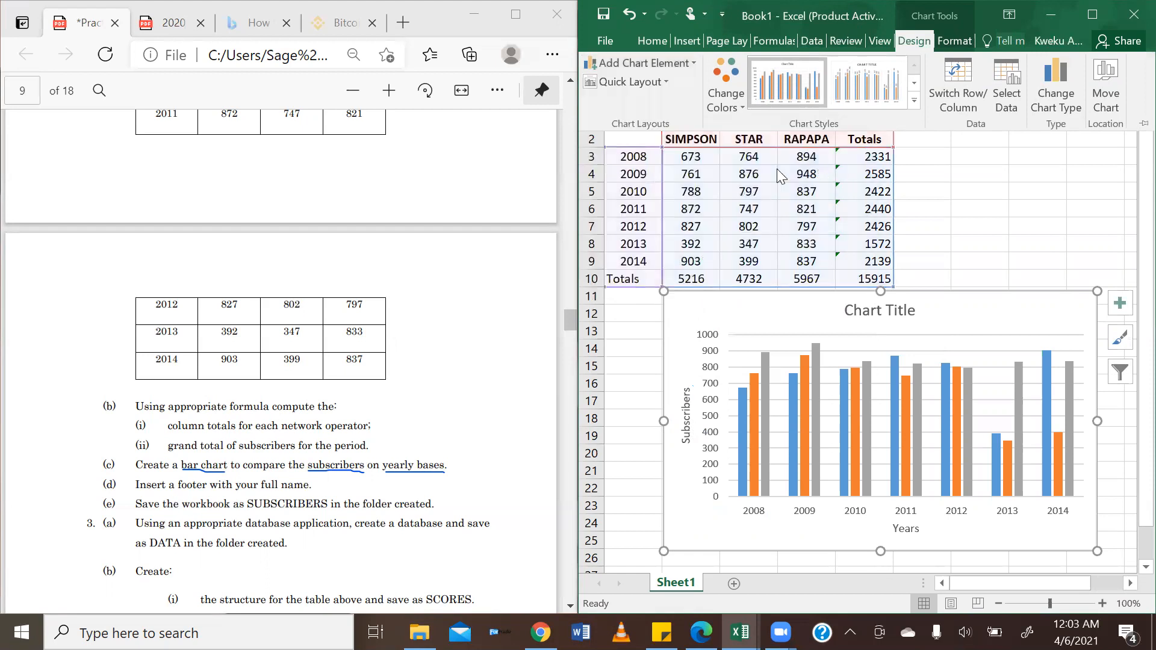
- Replace the placeholder chart title text with "Network Operator Subscribers"
{"action": "left_click", "coordinate": [894, 305]}
{"action": "key", "text": "BackSpace"}
{"action": "key", "text": "BackSpace"}
{"action": "key", "text": "BackSpace"}
{"action": "key", "text": "BackSpace"}
{"action": "key", "text": "BackSpace"}
{"action": "key", "text": "BackSpace"}
{"action": "key", "text": "BackSpace"}
{"action": "key", "text": "BackSpace"}
{"action": "key", "text": "BackSpace"}
{"action": "key", "text": "BackSpace"}
{"action": "key", "text": "BackSpace"}
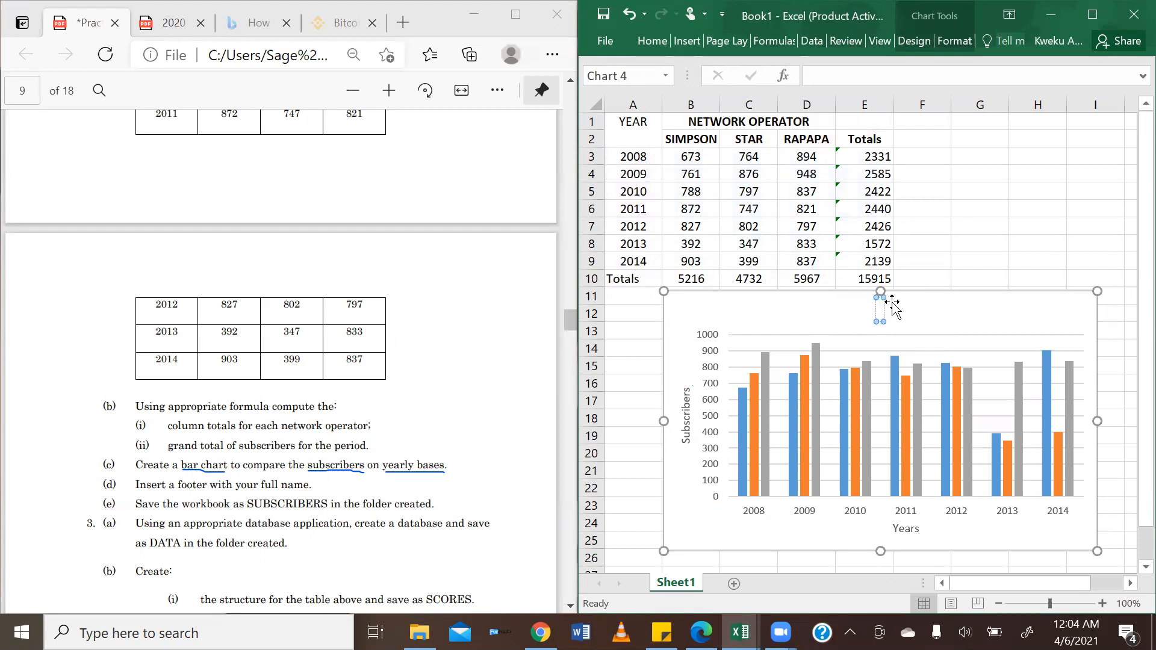
{"action": "scroll", "coordinate": [343, 331], "scroll_direction": "up", "scroll_amount": 8}
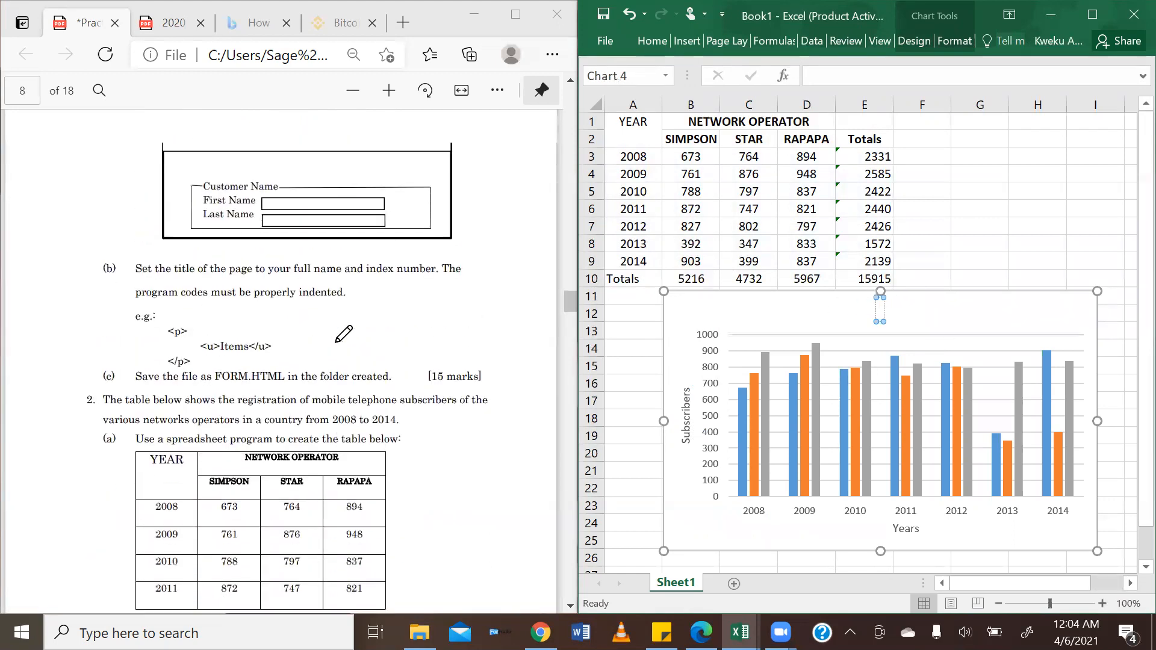
{"action": "scroll", "coordinate": [336, 341], "scroll_direction": "down", "scroll_amount": 3}
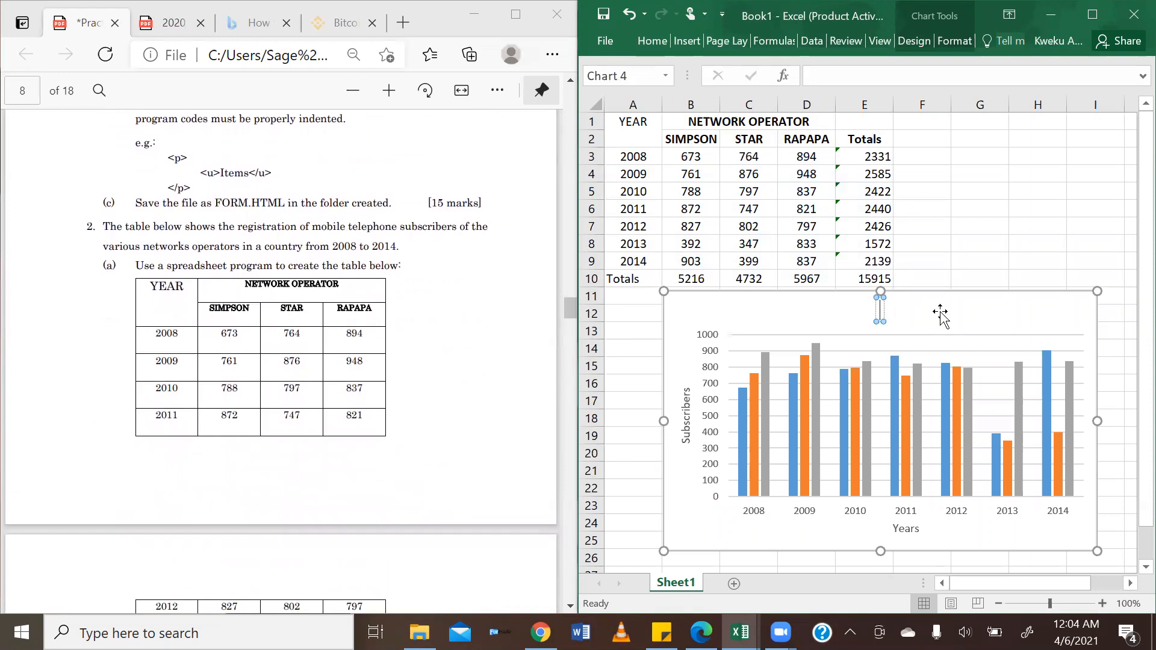
{"action": "type", "text": "Netw"}
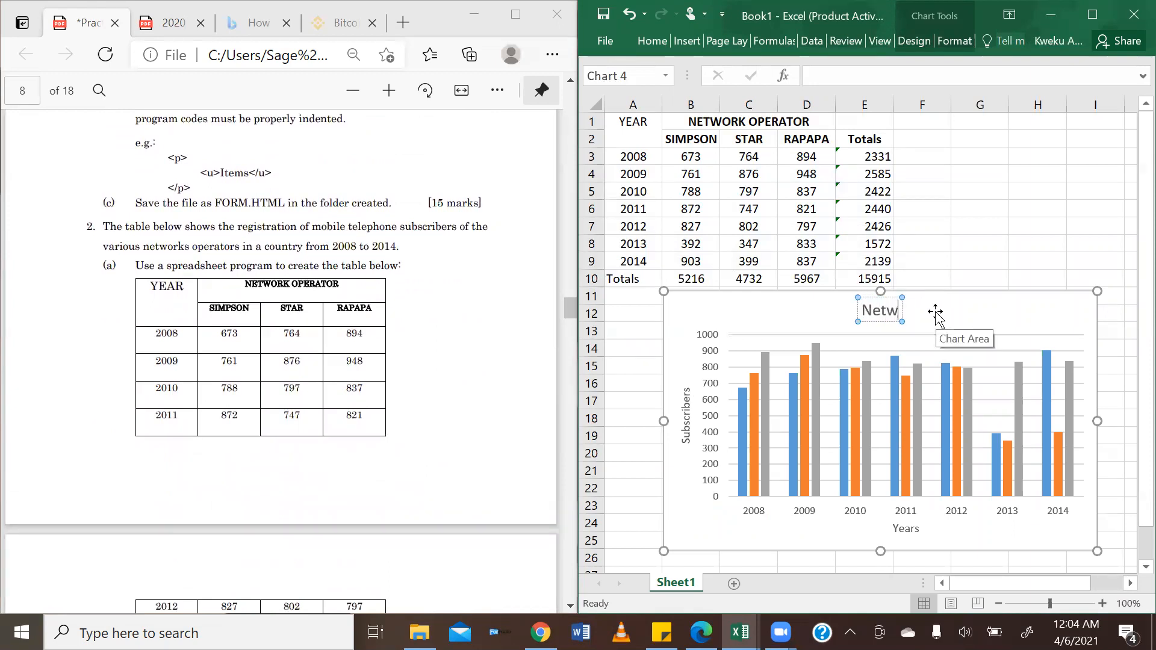
{"action": "type", "text": "ork Opera"}
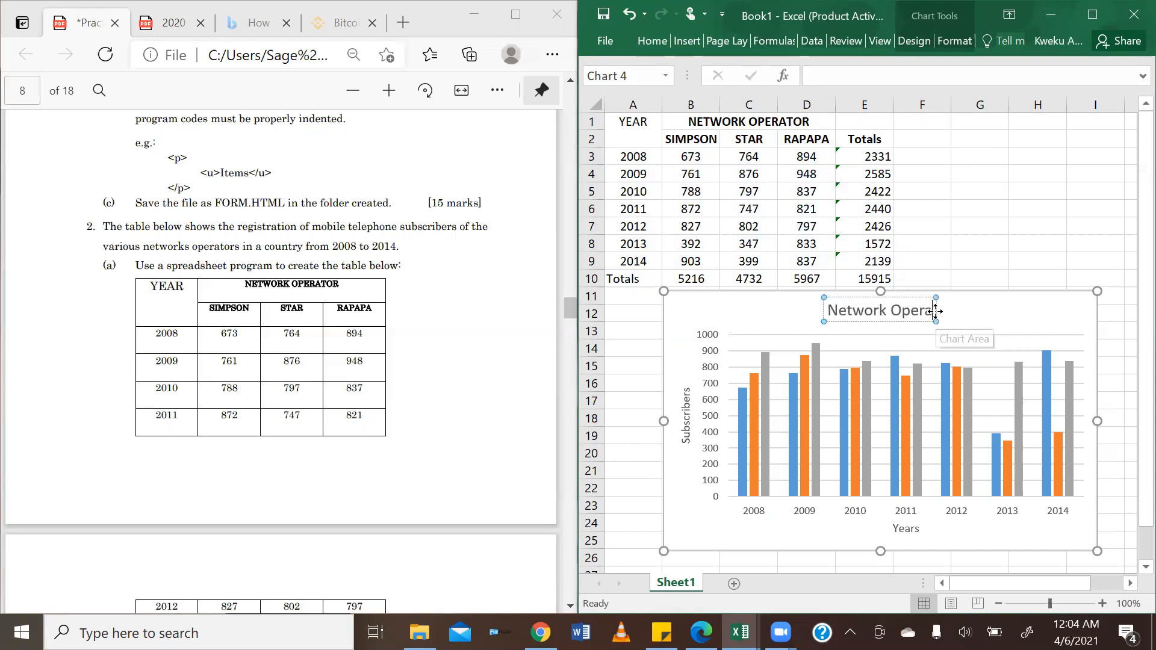
{"action": "type", "text": "tor Sub"}
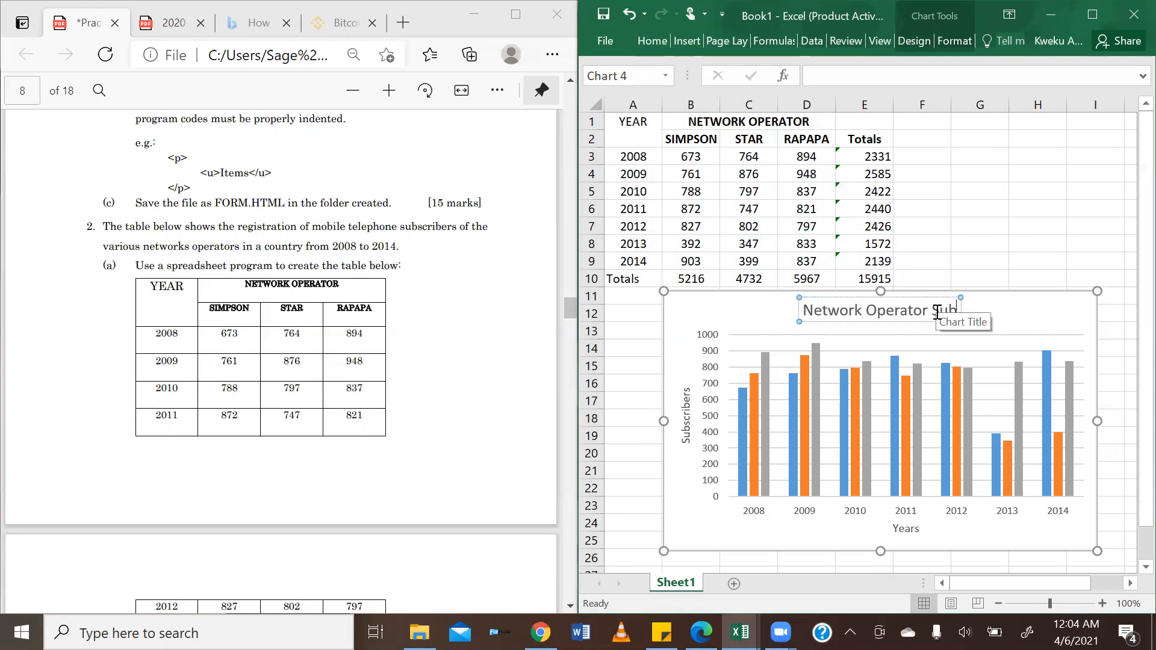
{"action": "type", "text": "scribers"}
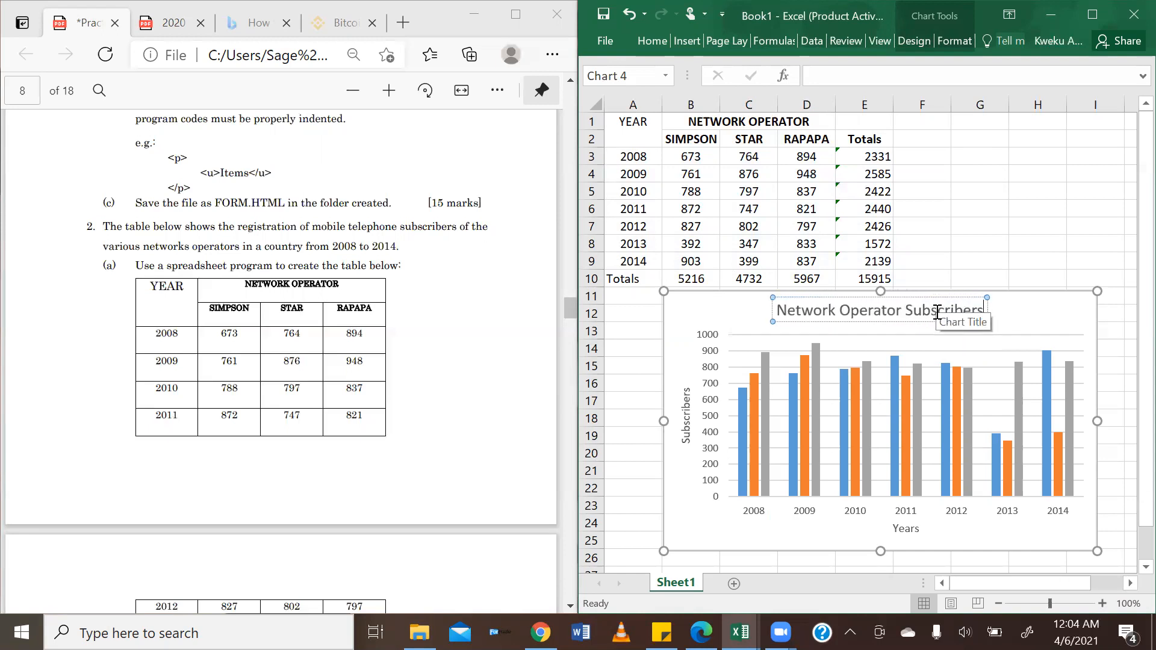
{"action": "left_click", "coordinate": [1012, 252]}
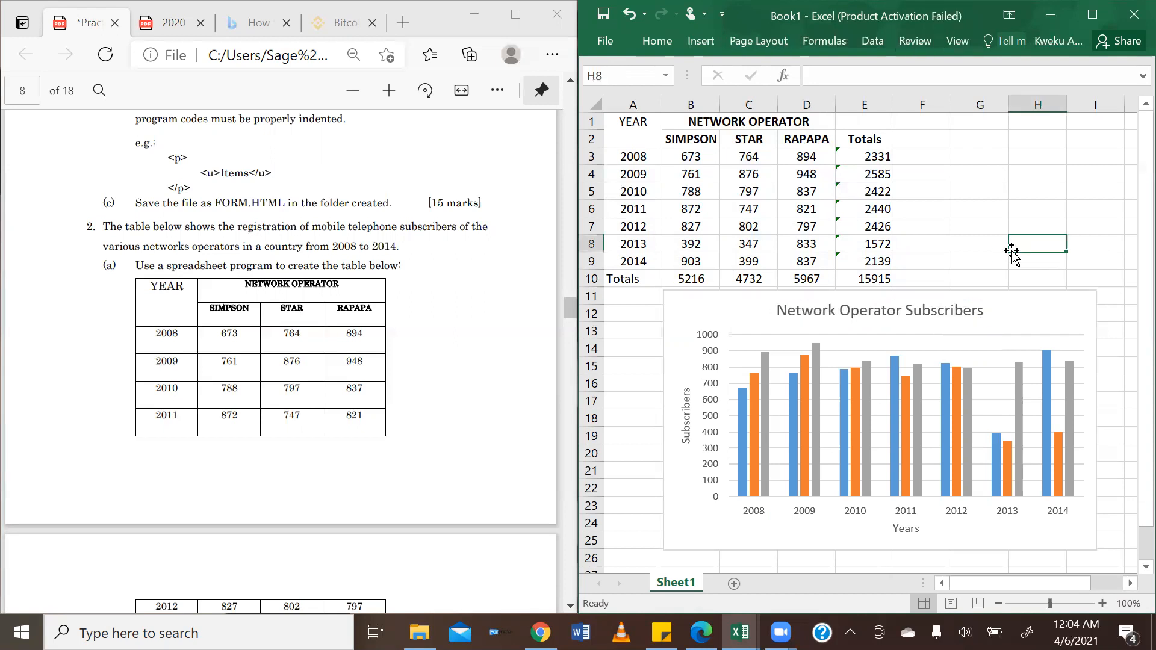
- Maximize the workbook window and insert a header and footer on the worksheet
{"action": "scroll", "coordinate": [347, 401], "scroll_direction": "down", "scroll_amount": 6}
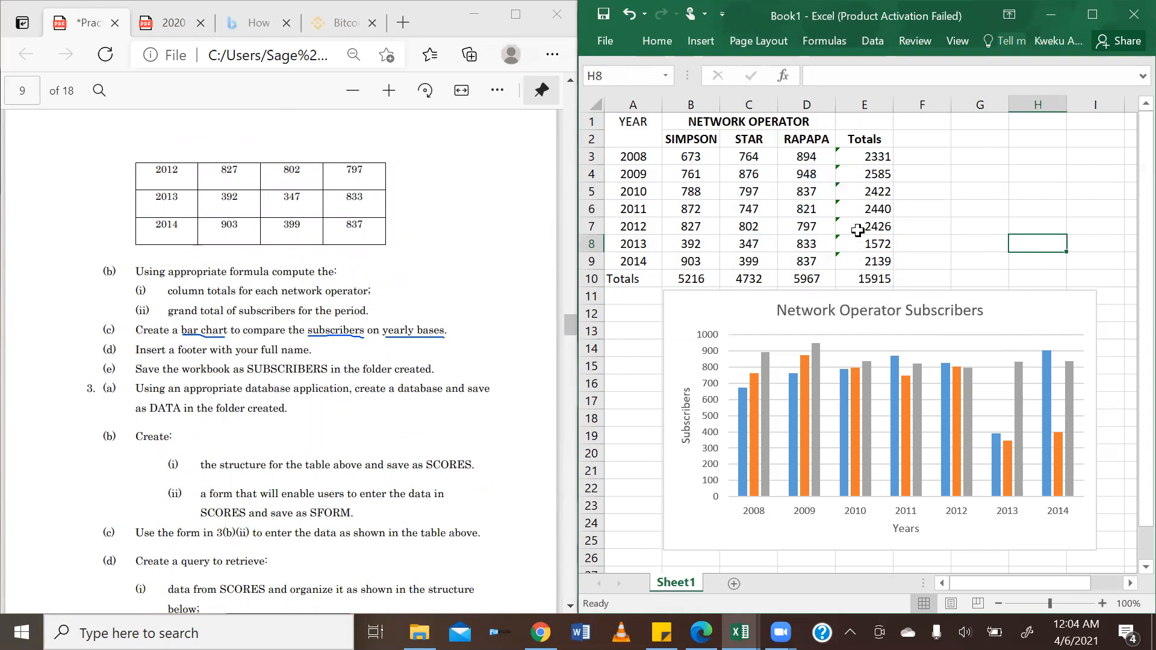
{"action": "left_click", "coordinate": [698, 40]}
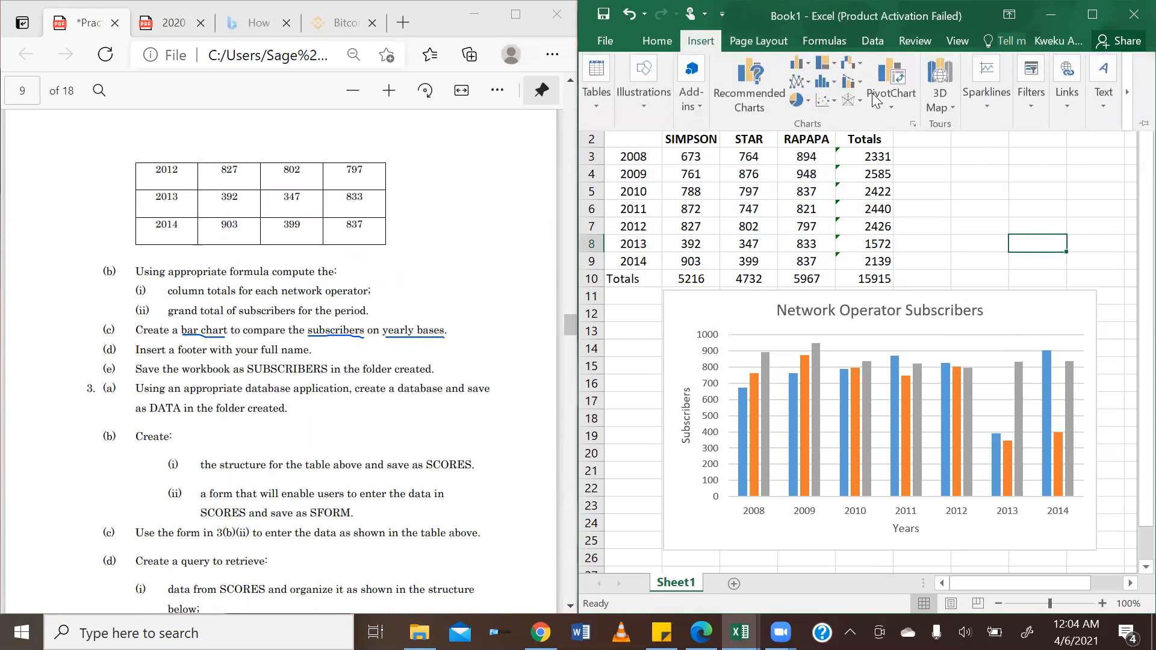
{"action": "left_click", "coordinate": [1125, 92]}
{"action": "left_click", "coordinate": [1118, 92]}
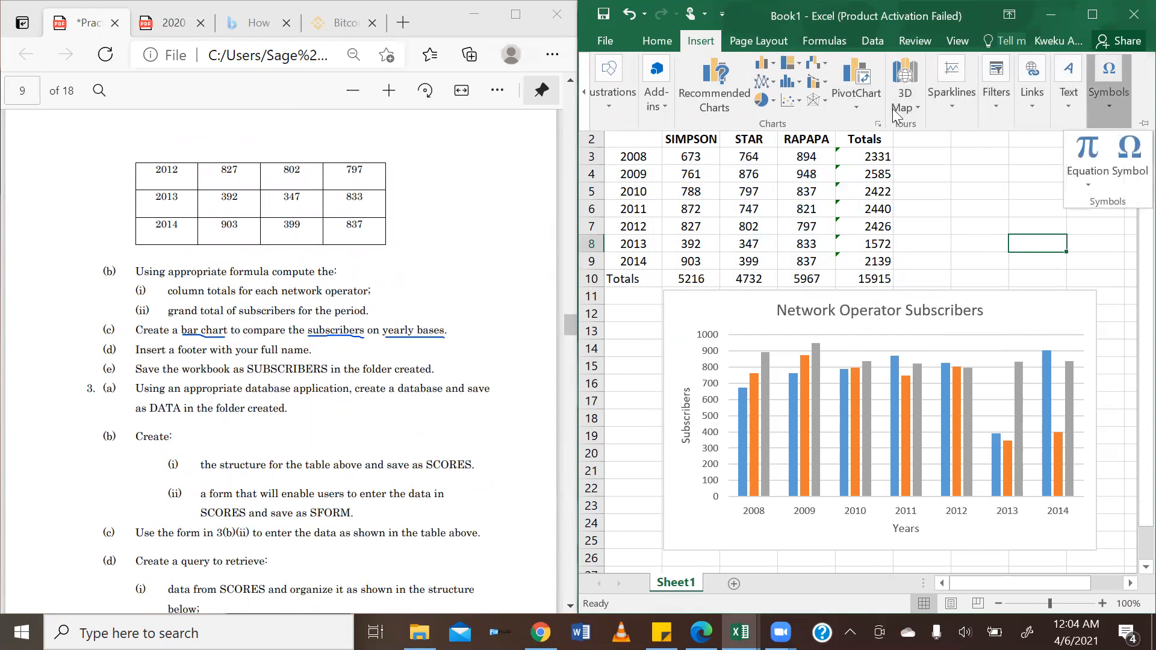
{"action": "left_click", "coordinate": [1090, 16]}
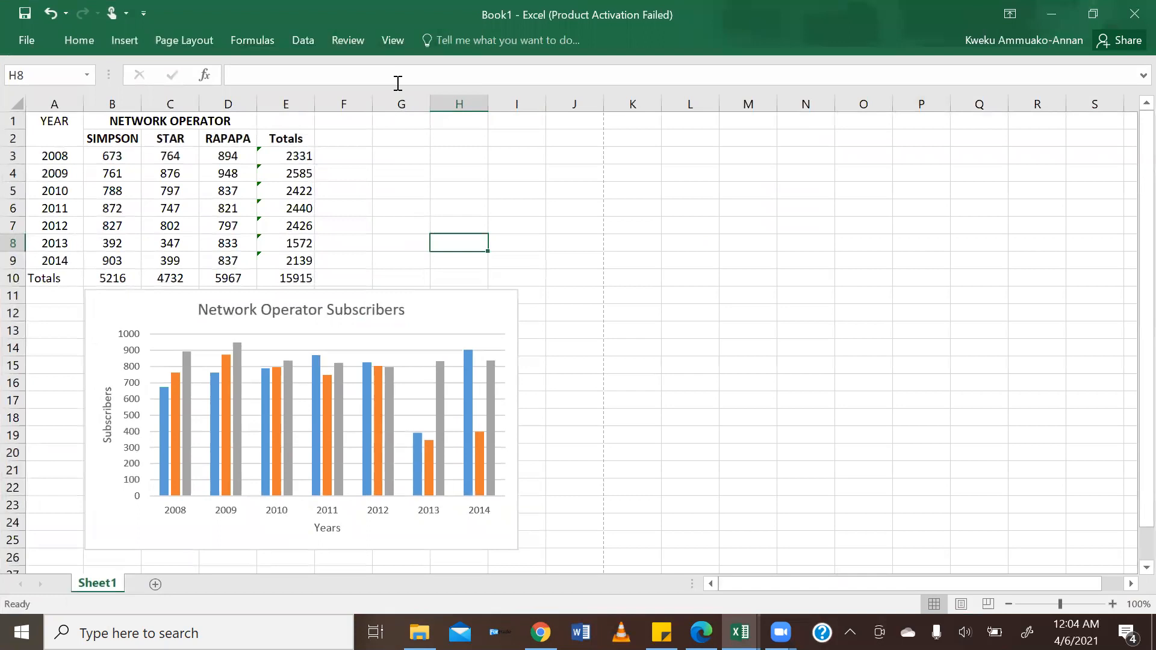
{"action": "left_click", "coordinate": [141, 40]}
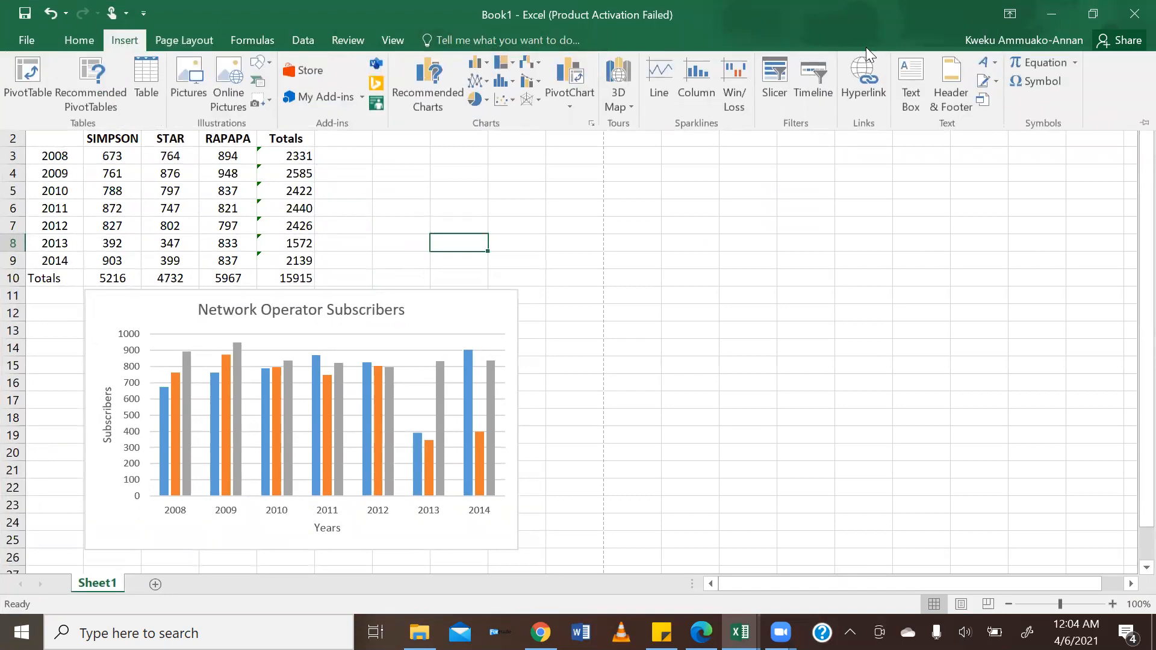
{"action": "left_click", "coordinate": [949, 111]}
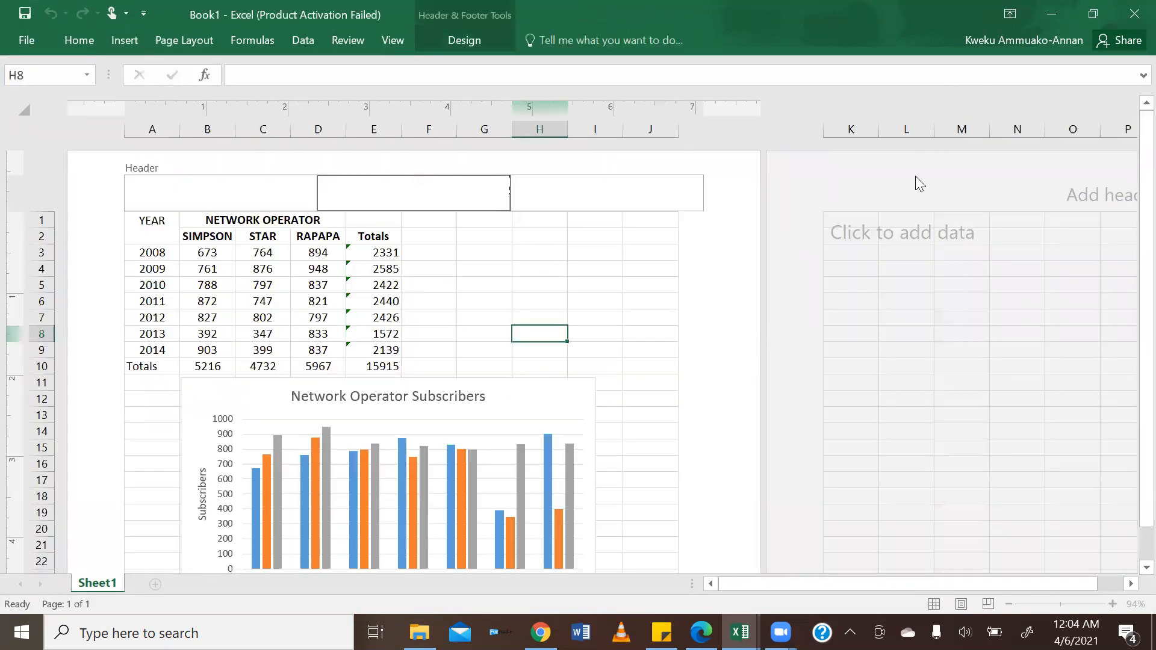
- Replace the text in the centre footer section of the first page with the full name
{"action": "scroll", "coordinate": [772, 421], "scroll_direction": "down", "scroll_amount": 8}
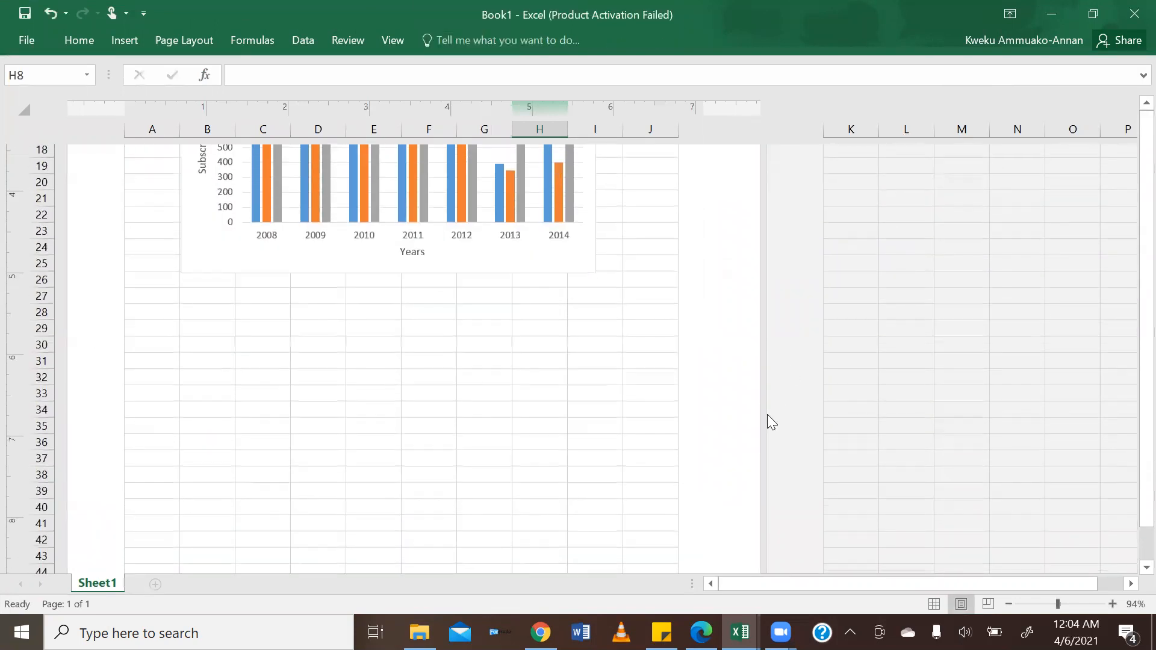
{"action": "scroll", "coordinate": [767, 414], "scroll_direction": "down", "scroll_amount": 5}
{"action": "left_click", "coordinate": [409, 349]}
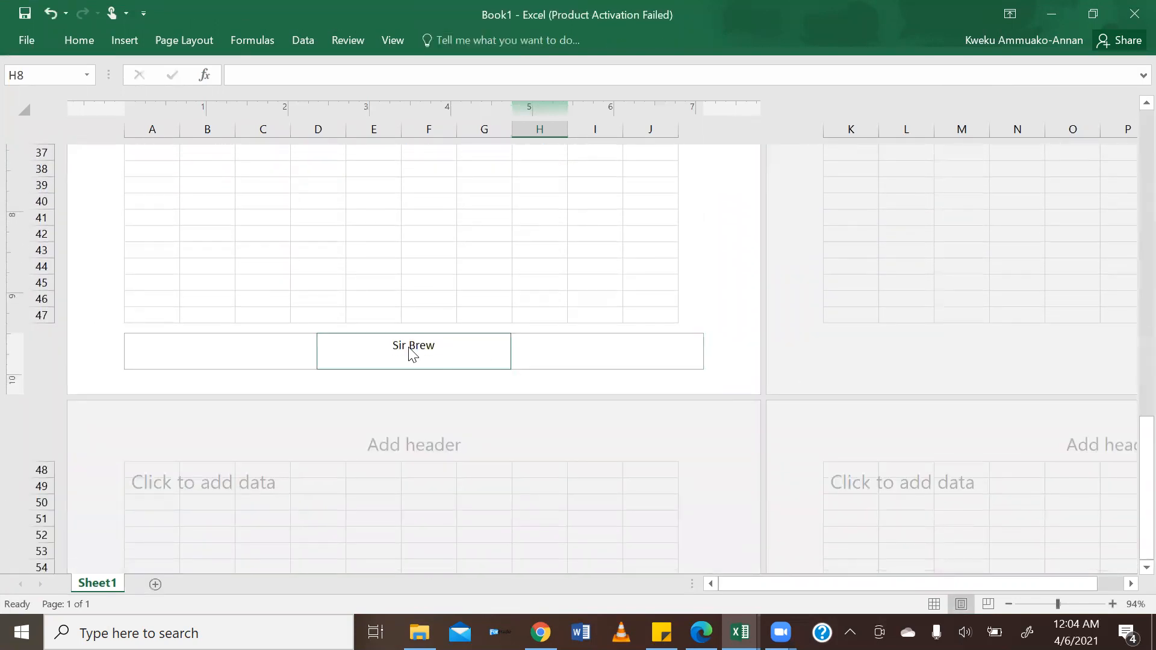
{"action": "key", "text": "BackSpace"}
{"action": "key", "text": "BackSpace"}
{"action": "key", "text": "BackSpace"}
{"action": "key", "text": "BackSpace"}
{"action": "key", "text": "BackSpace"}
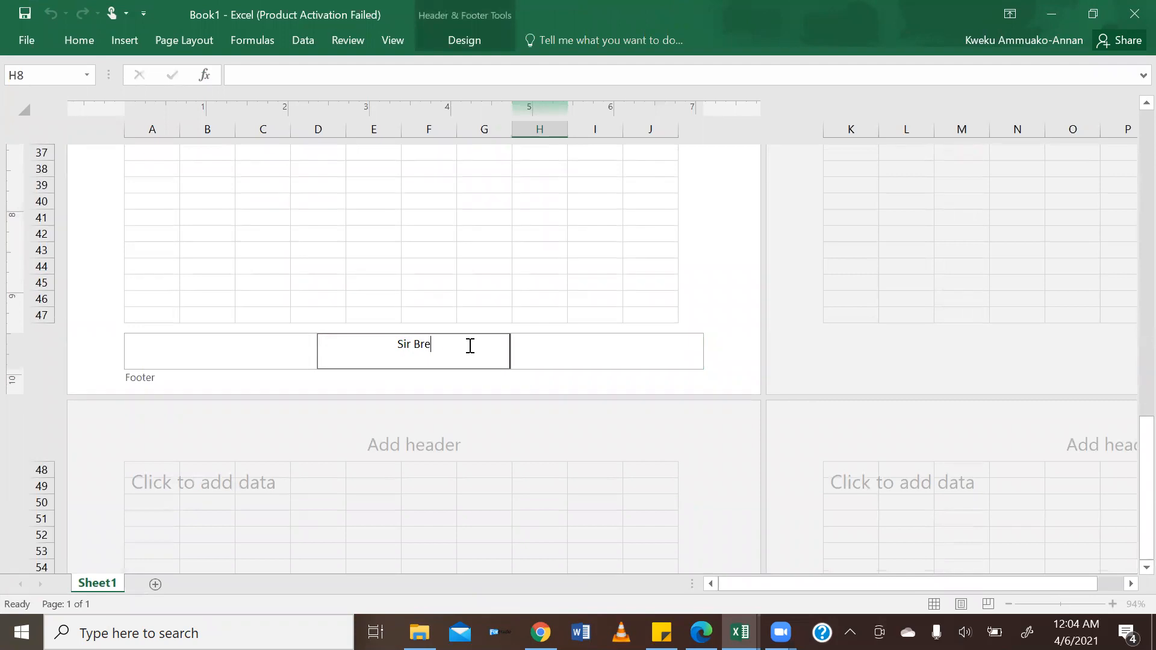
{"action": "type", "text": "age Sir Brew"}
- Check the empty outer footer sections, leave the footer, and return the worksheet to Normal view
{"action": "left_click", "coordinate": [250, 363]}
{"action": "left_click", "coordinate": [568, 345]}
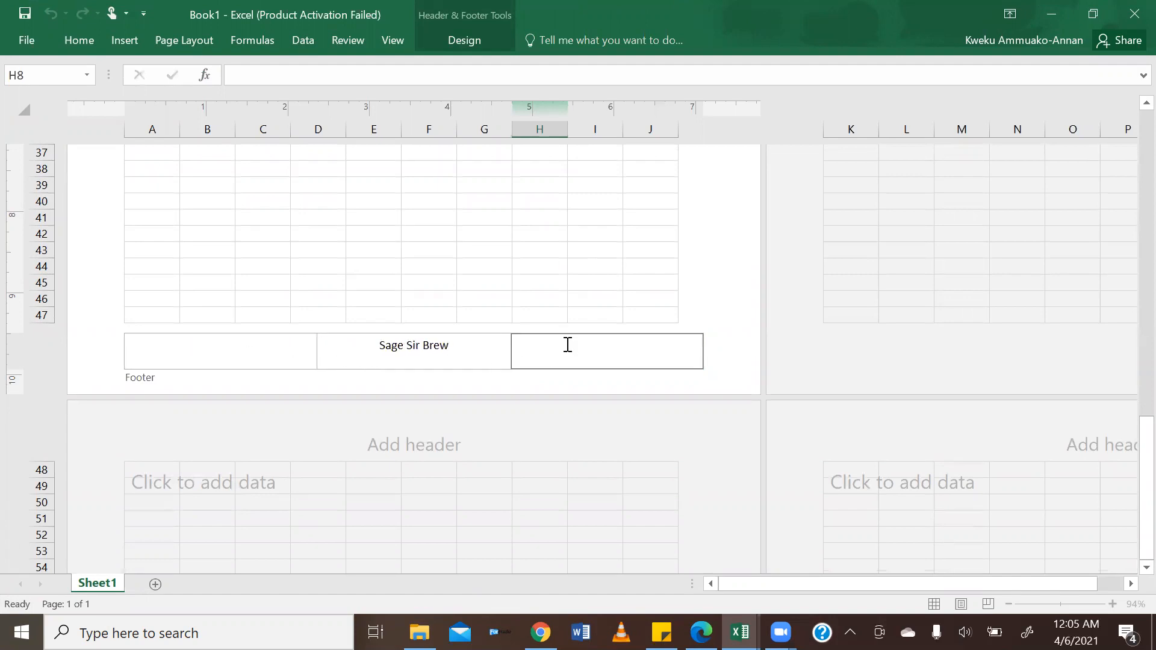
{"action": "left_click", "coordinate": [212, 377]}
{"action": "left_click", "coordinate": [263, 352]}
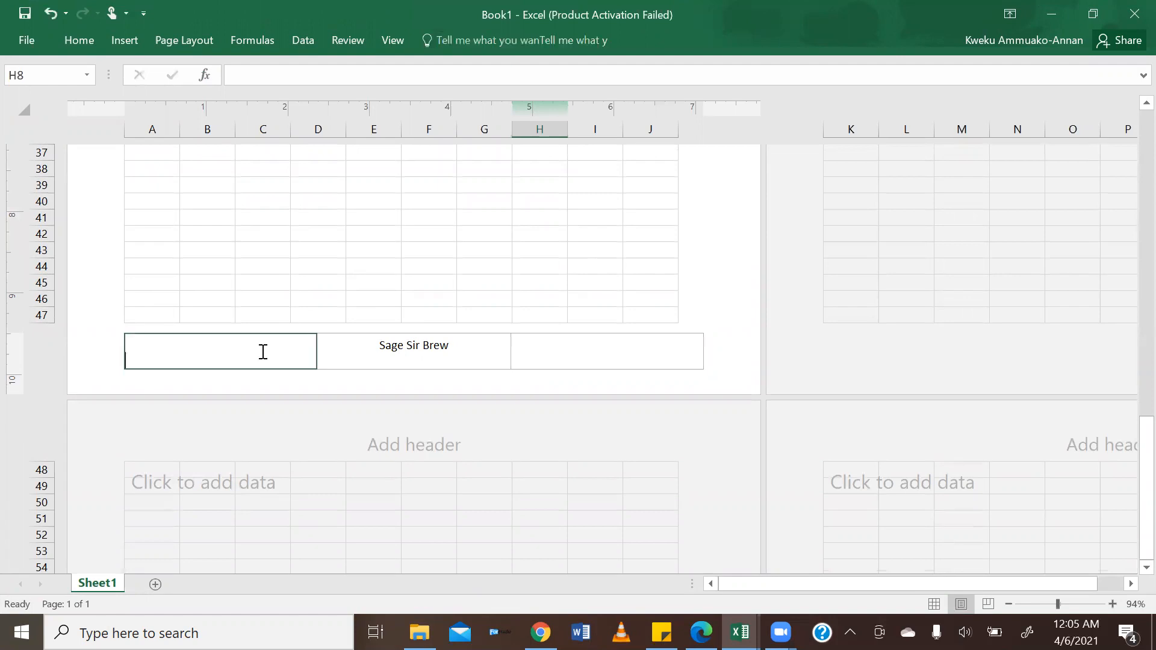
{"action": "left_click", "coordinate": [463, 387]}
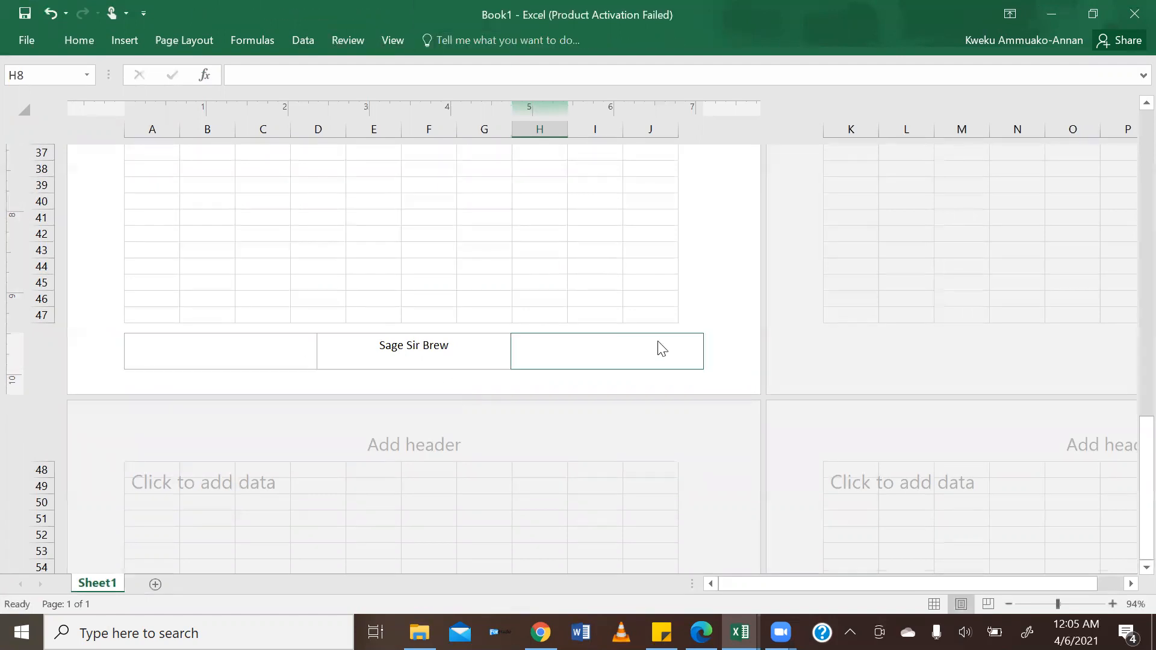
{"action": "scroll", "coordinate": [662, 349], "scroll_direction": "up", "scroll_amount": 15}
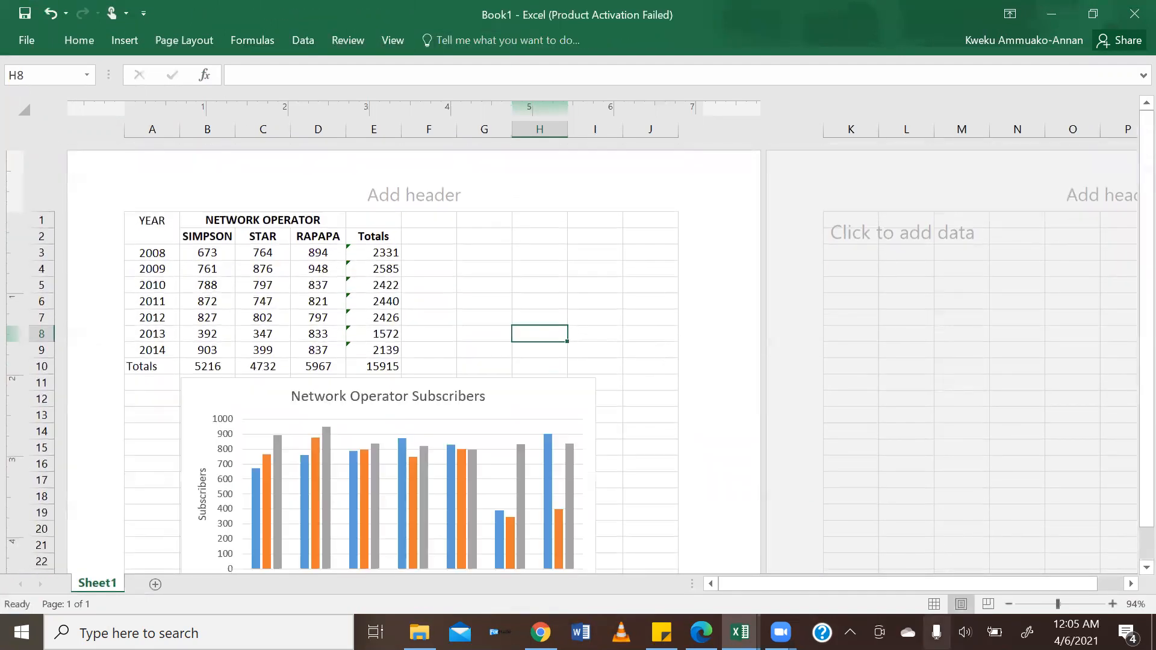
{"action": "left_click", "coordinate": [932, 603]}
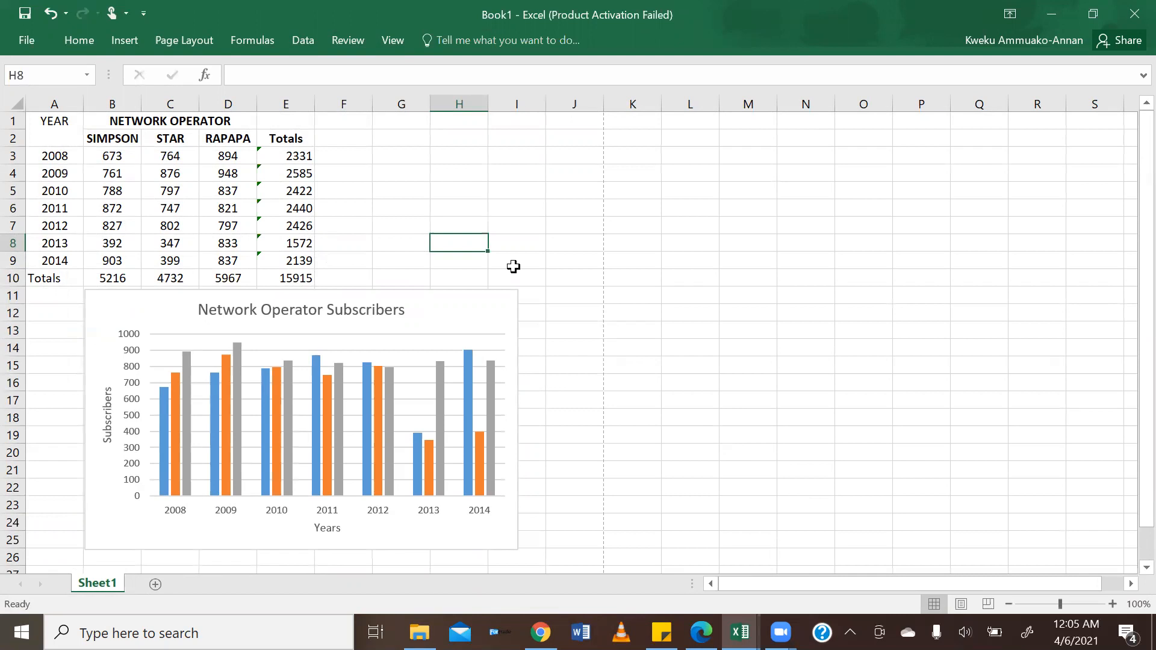
- Display the worksheet in Page Layout view to look over the header area and page, and return to Normal view
{"action": "left_click", "coordinate": [391, 41]}
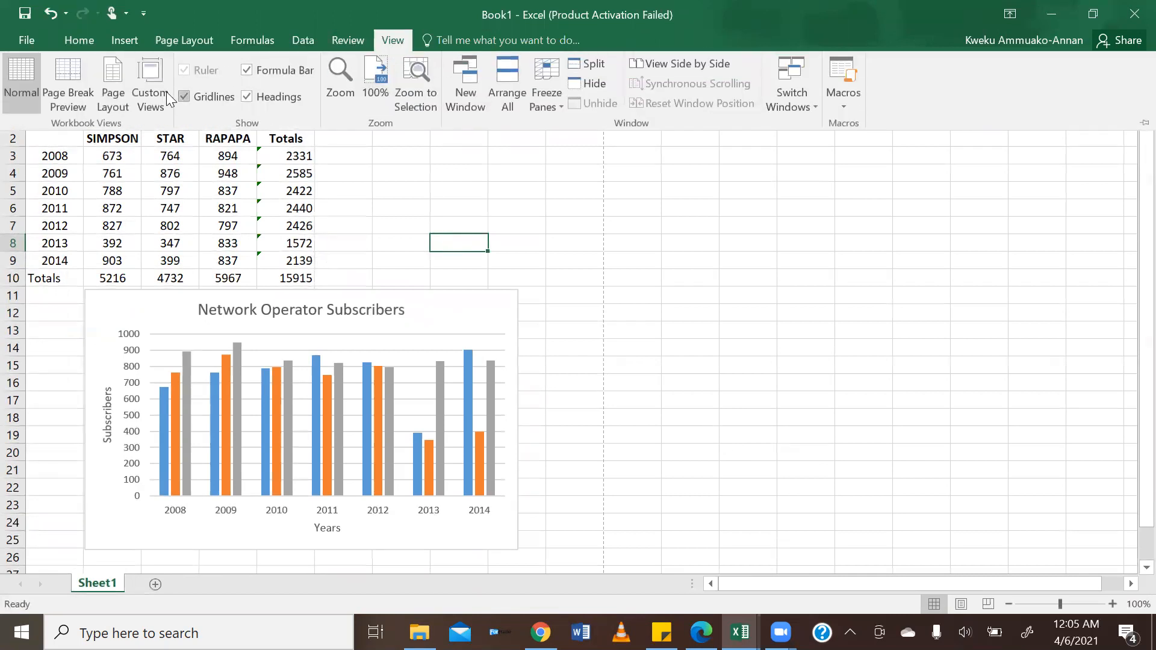
{"action": "left_click", "coordinate": [110, 97]}
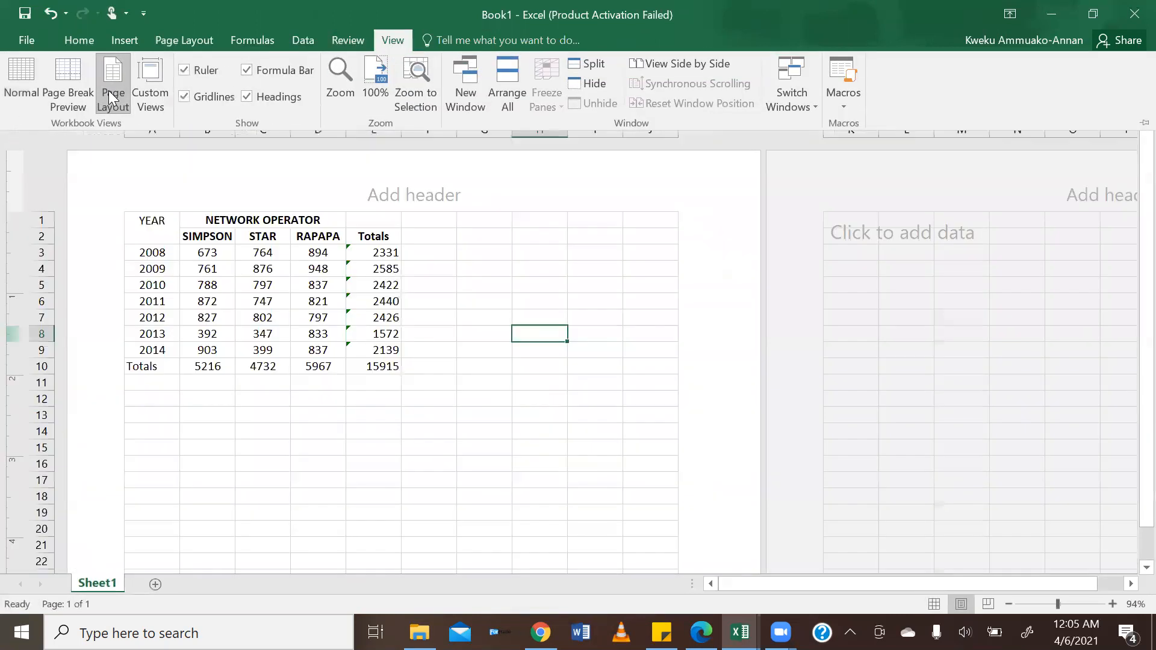
{"action": "left_click", "coordinate": [419, 194]}
{"action": "left_click", "coordinate": [419, 194]}
{"action": "scroll", "coordinate": [754, 417], "scroll_direction": "down", "scroll_amount": 10}
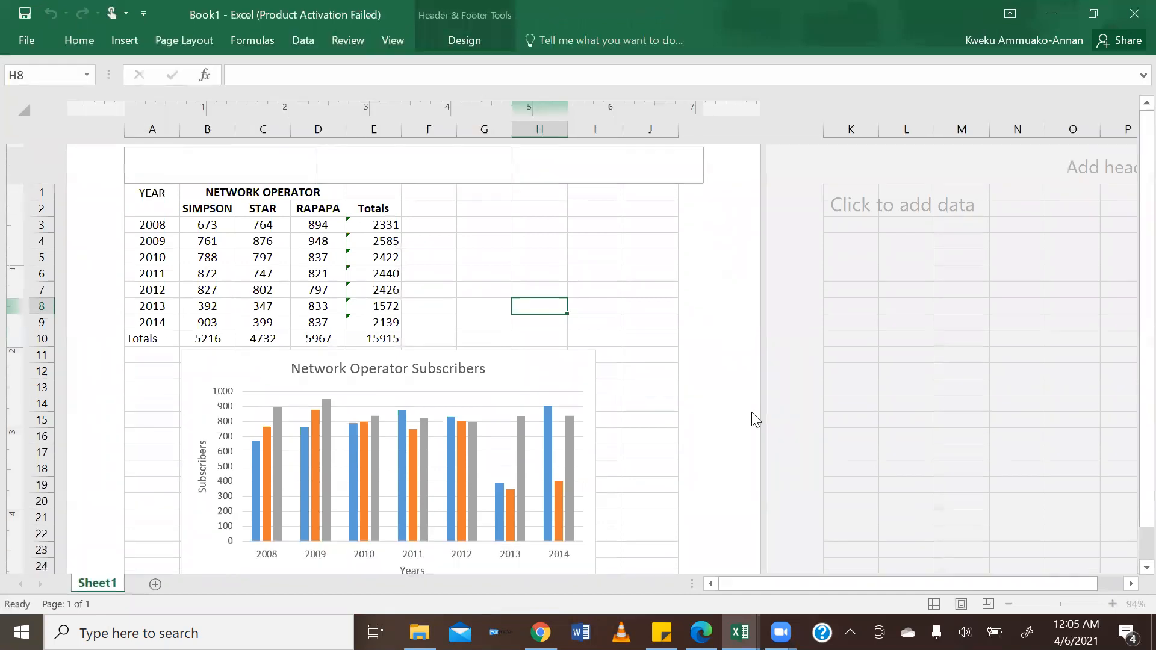
{"action": "scroll", "coordinate": [415, 438], "scroll_direction": "up", "scroll_amount": 8}
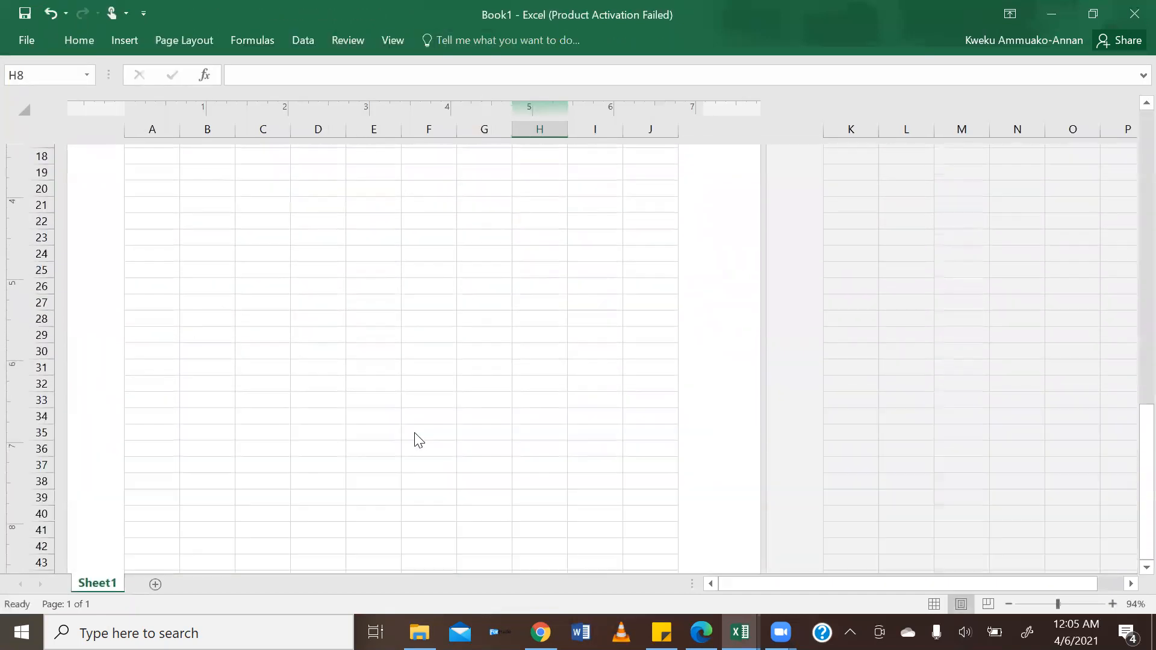
{"action": "left_click", "coordinate": [934, 603]}
{"action": "scroll", "coordinate": [988, 375], "scroll_direction": "up", "scroll_amount": 2}
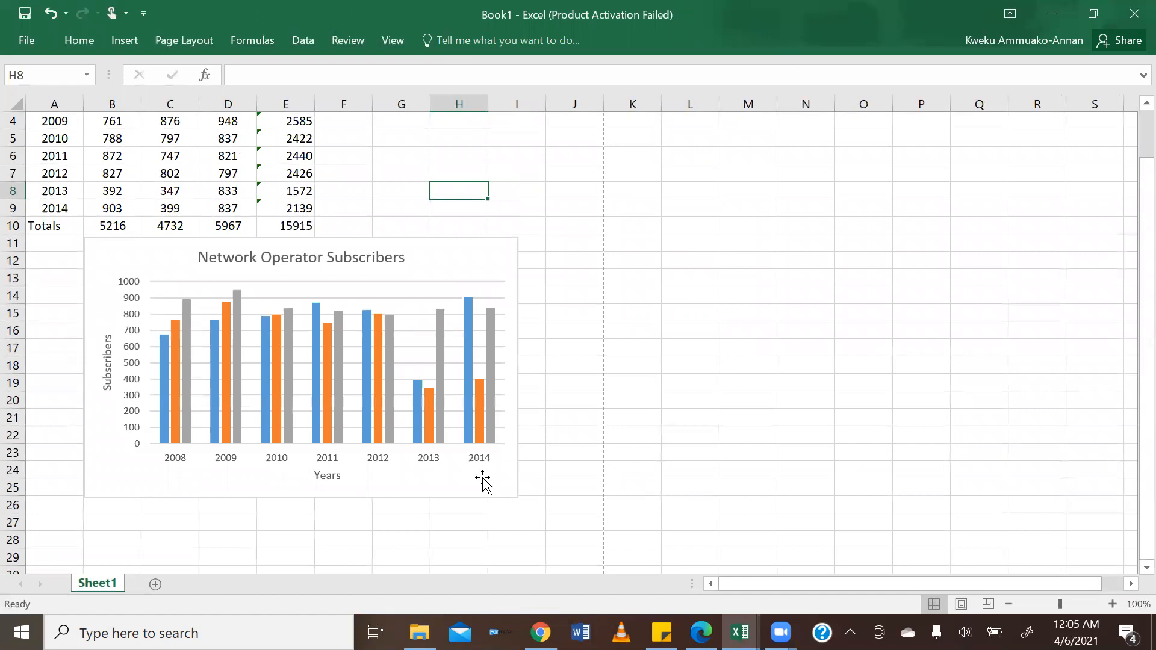
- Snap the Book1 workbook window to the right half of the screen, beside the exam question document
{"action": "left_click", "coordinate": [375, 632]}
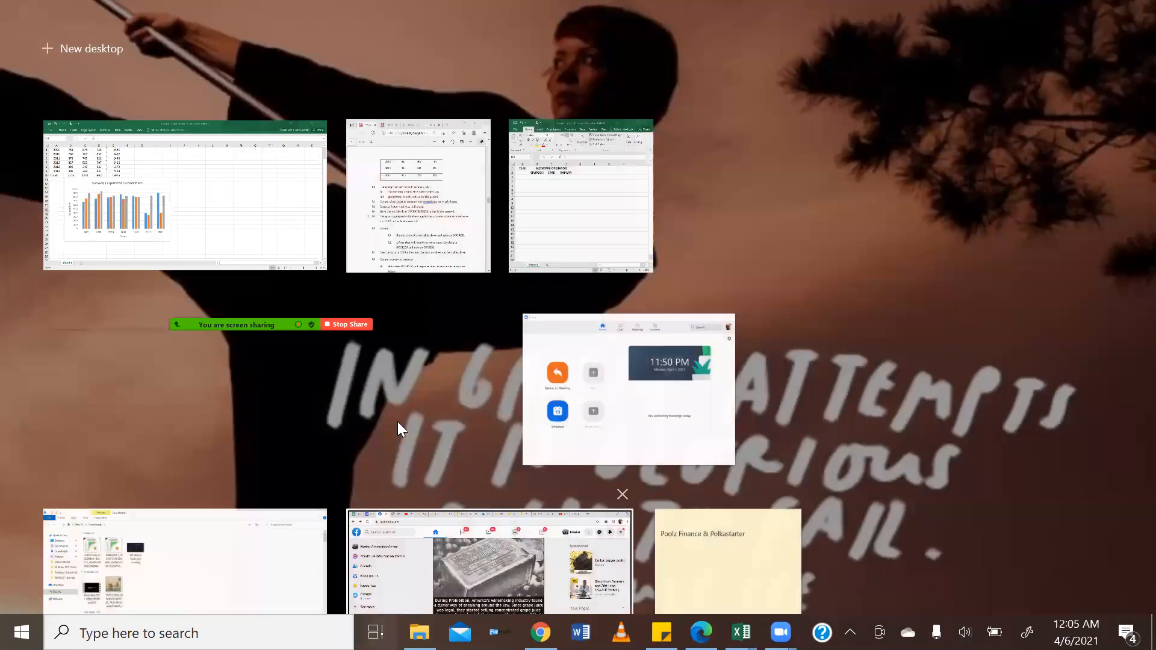
{"action": "right_click", "coordinate": [237, 196]}
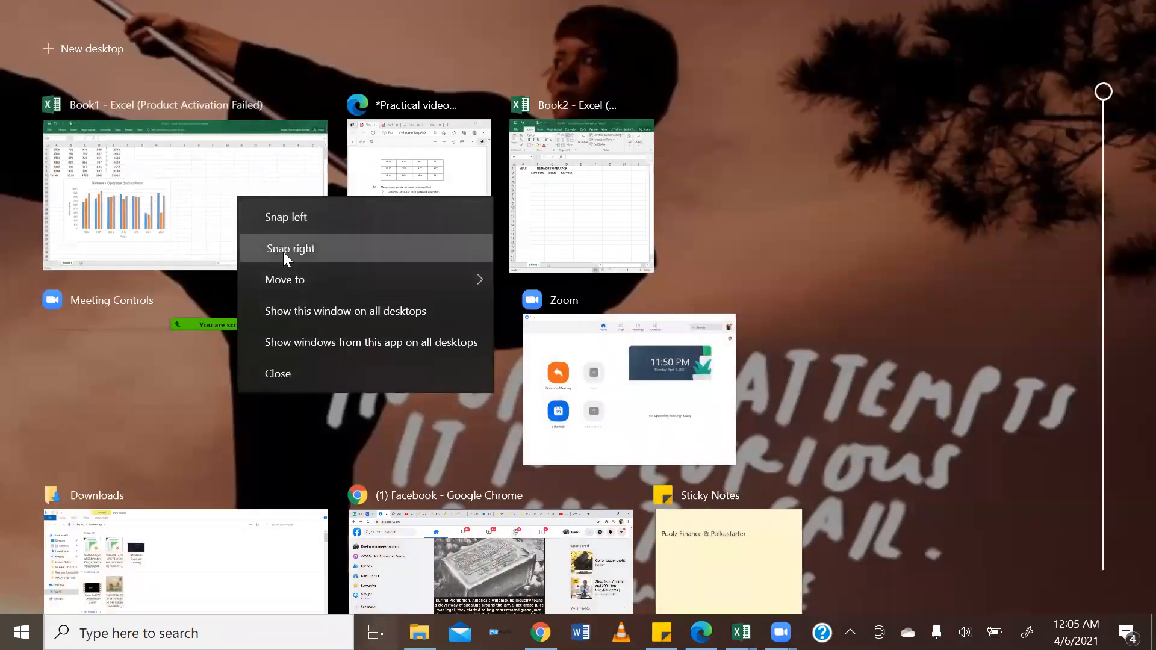
{"action": "left_click", "coordinate": [283, 252]}
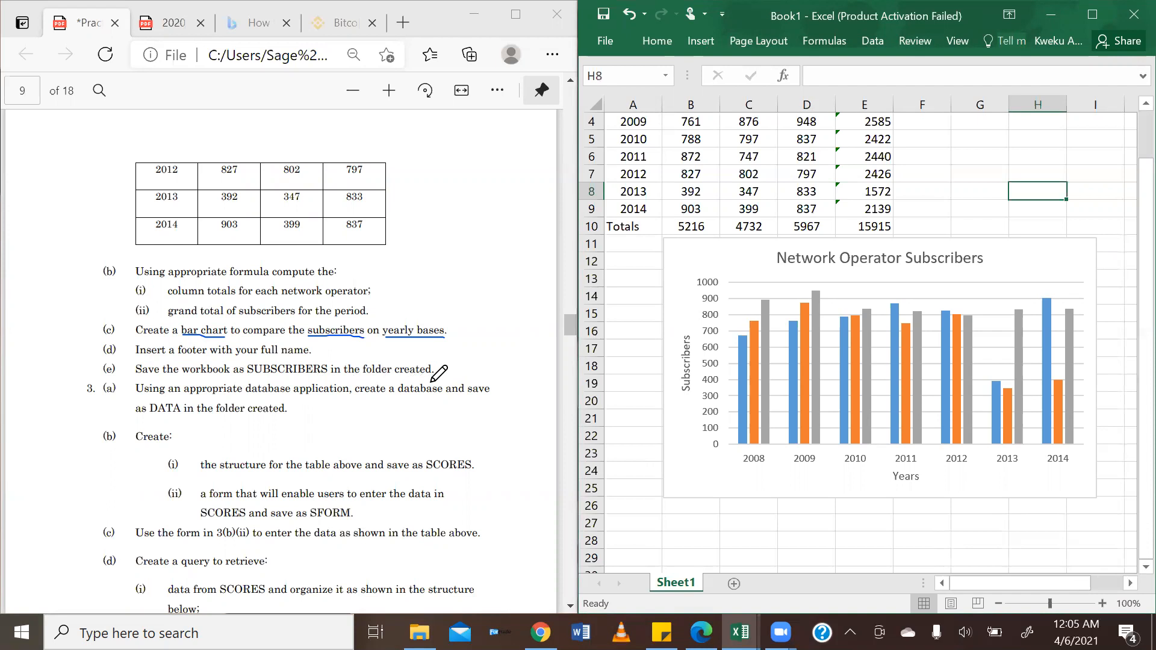
- Save the workbook as SUBSCRIBERS in the Desktop folder named with the candidate's name and index number
{"action": "left_click", "coordinate": [614, 38]}
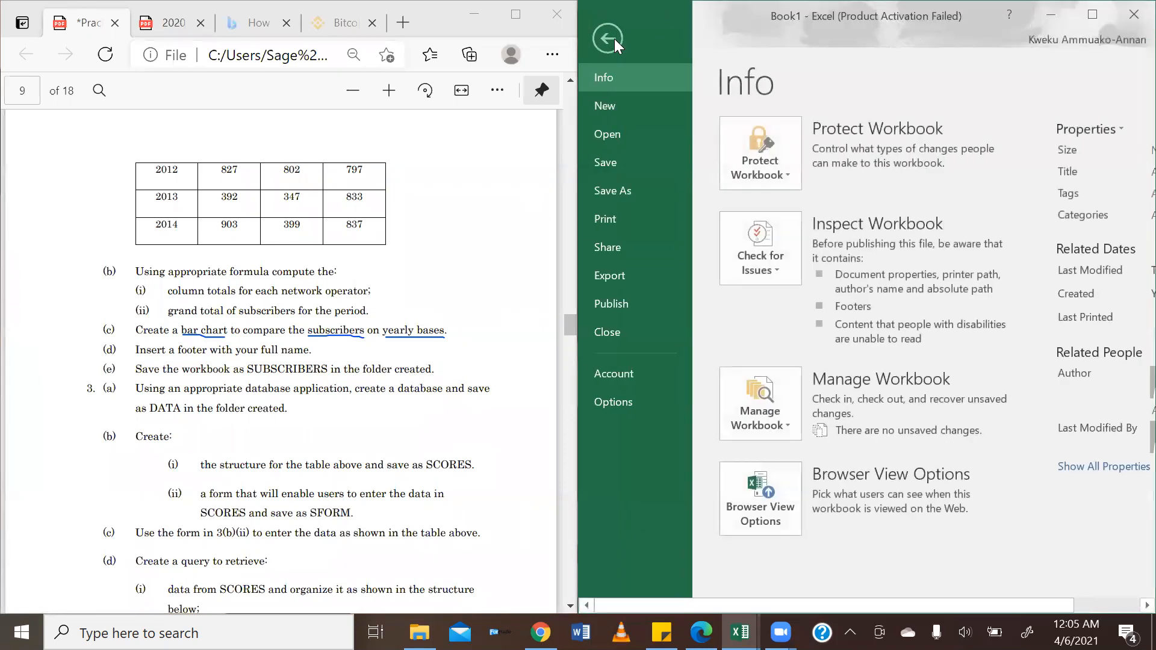
{"action": "left_click", "coordinate": [640, 186]}
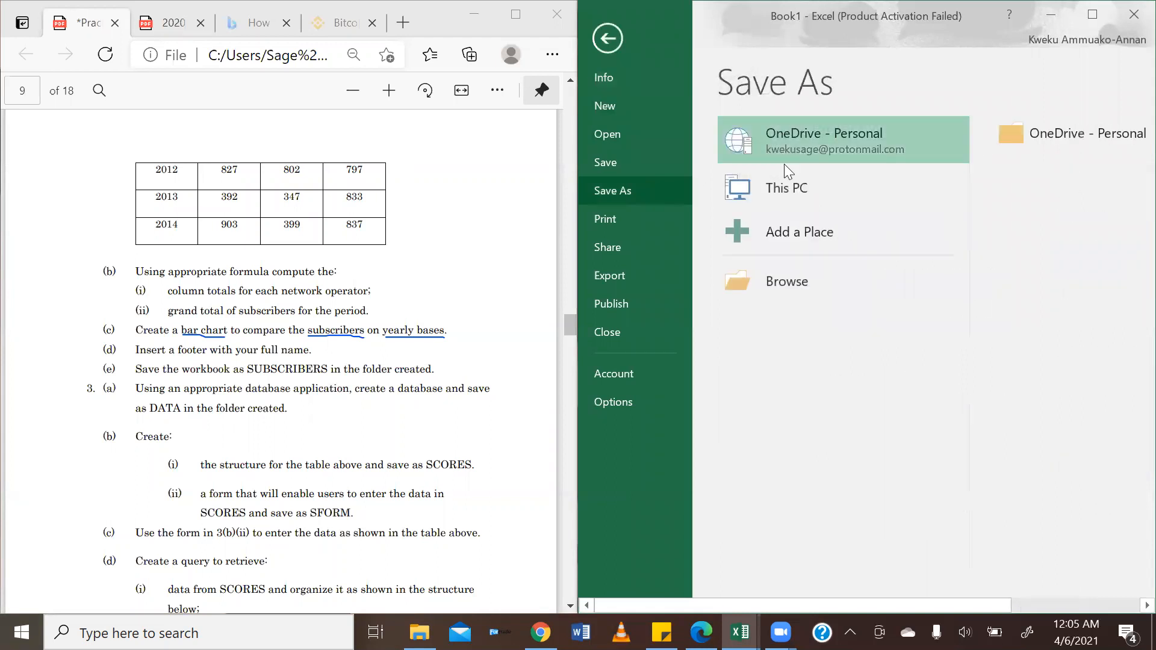
{"action": "left_click", "coordinate": [857, 196]}
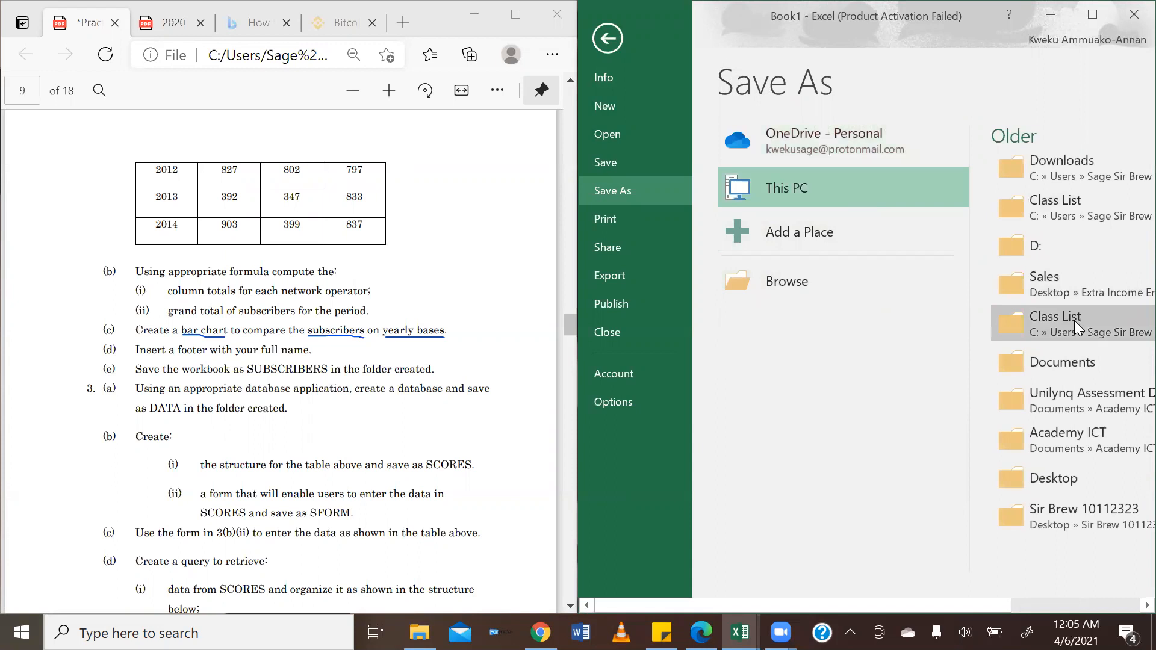
{"action": "left_click", "coordinate": [1086, 507]}
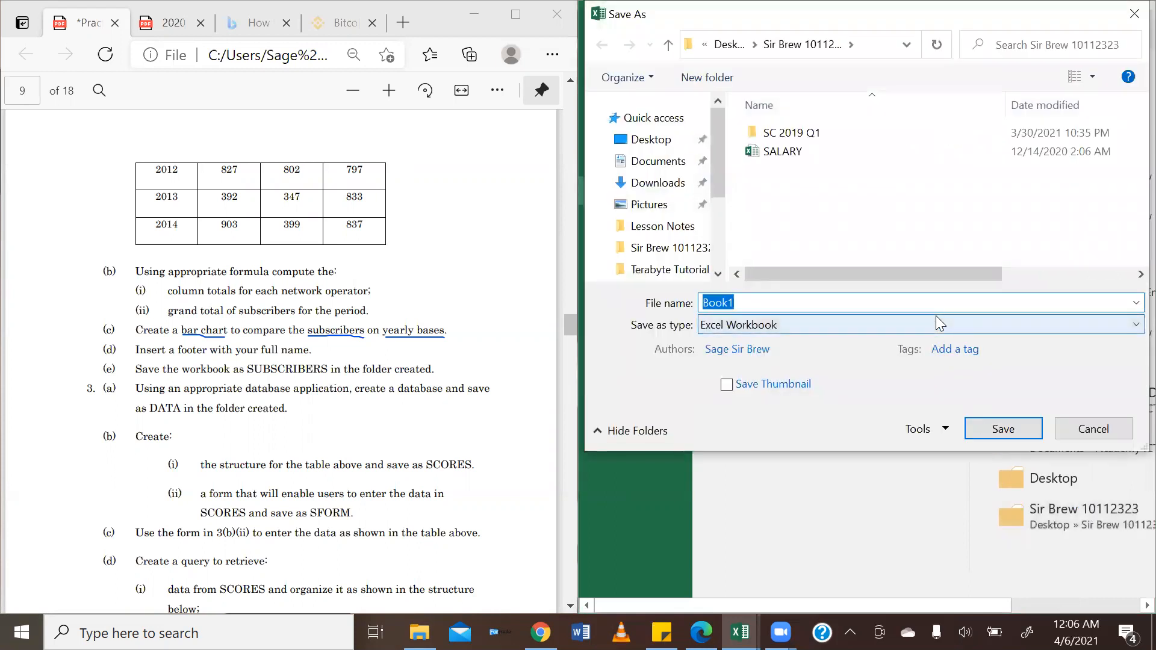
{"action": "key", "text": "BackSpace"}
{"action": "type", "text": "SUBSCRIBERS"}
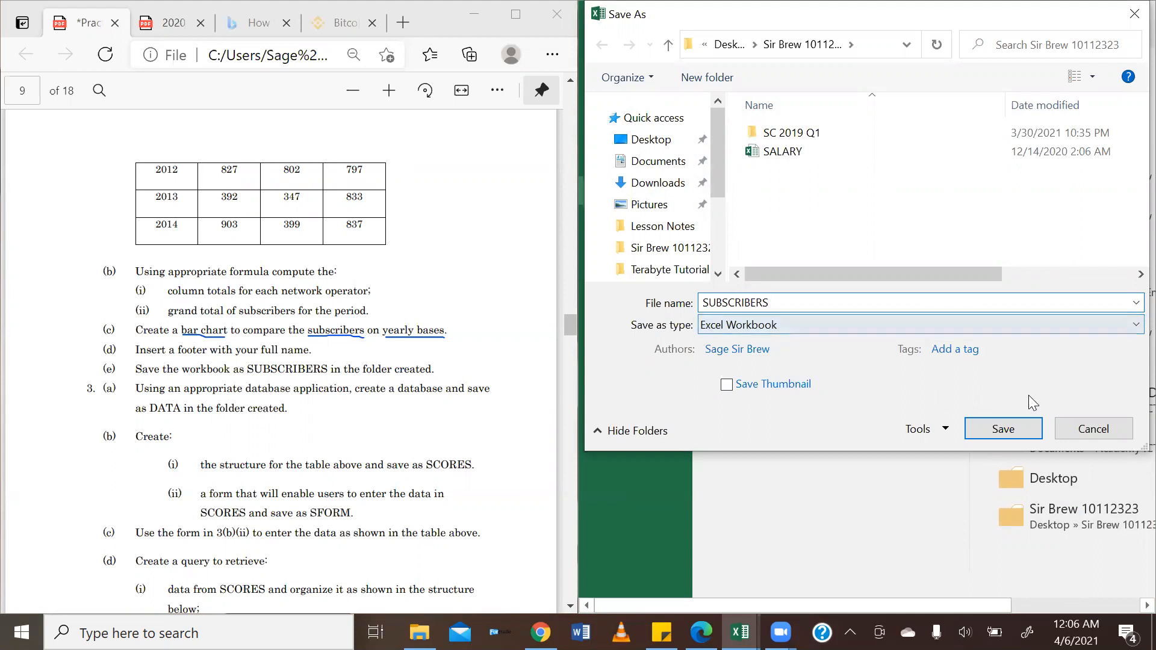
{"action": "left_click", "coordinate": [1005, 434]}
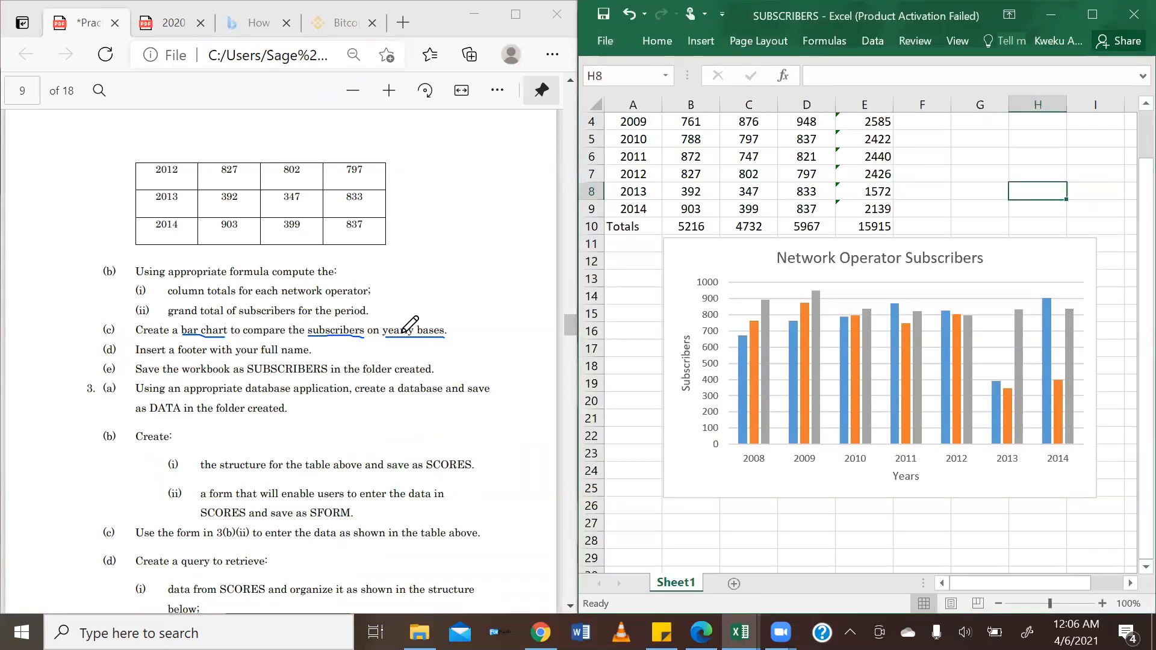
{"action": "scroll", "coordinate": [410, 325], "scroll_direction": "up", "scroll_amount": 7}
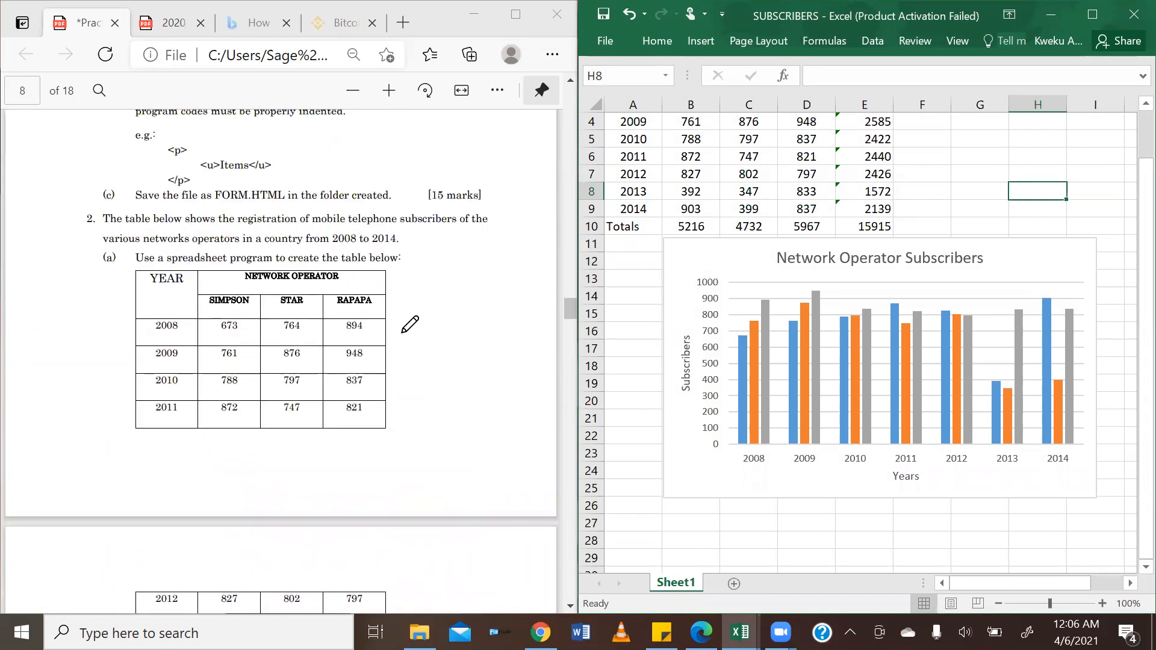